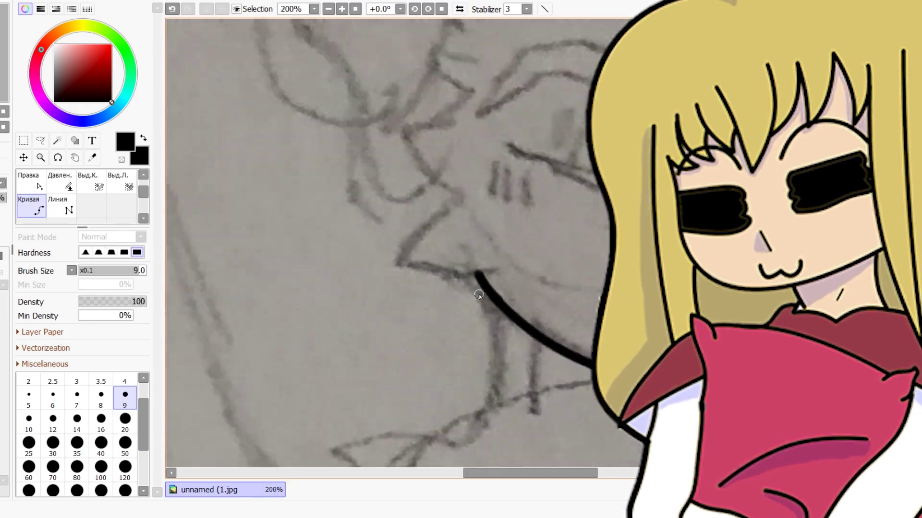
Step: Ink the jawline over the sketch with size 9 curves, from the left cheek to the chin and up the right side
scroll(508, 304, up, 4)
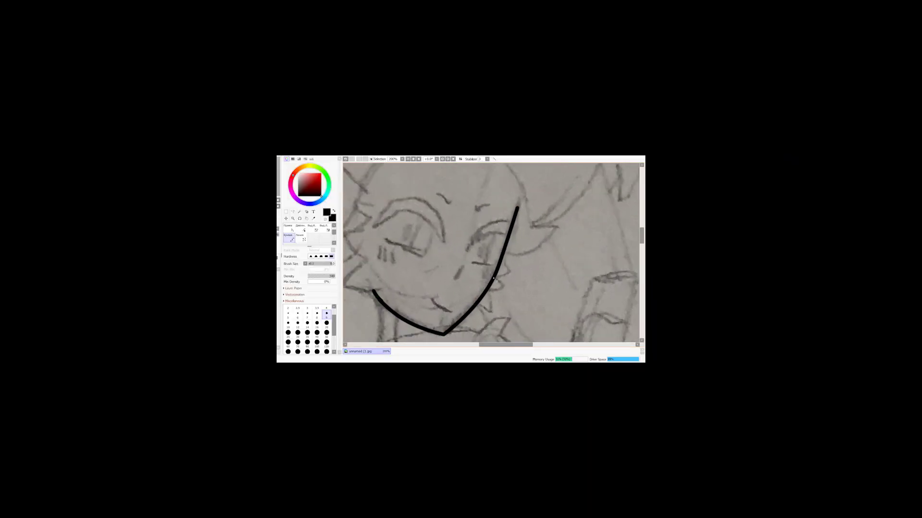
scroll(493, 278, up, 3)
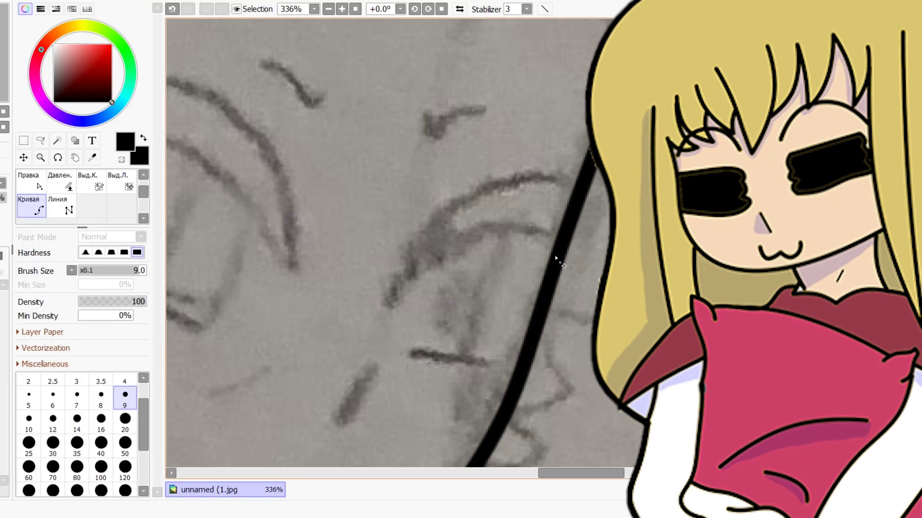
scroll(551, 260, down, 9)
scroll(409, 290, up, 7)
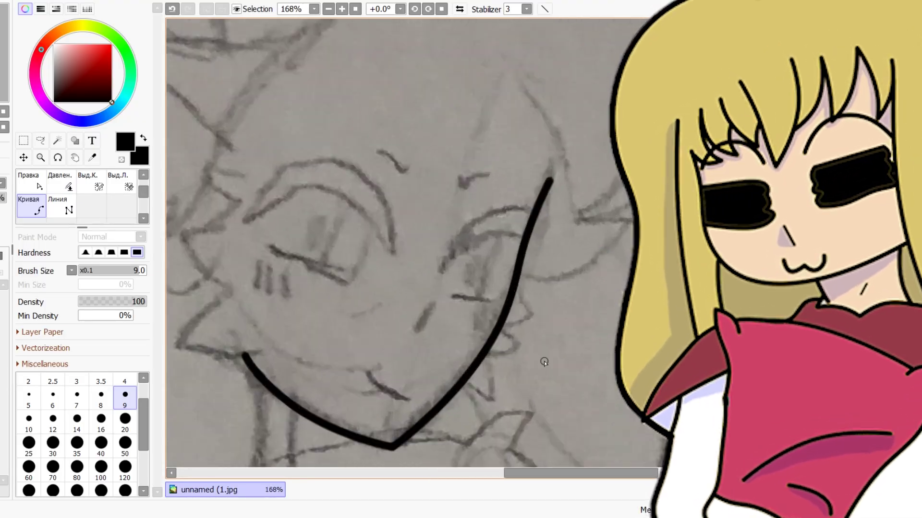
scroll(492, 224, down, 1)
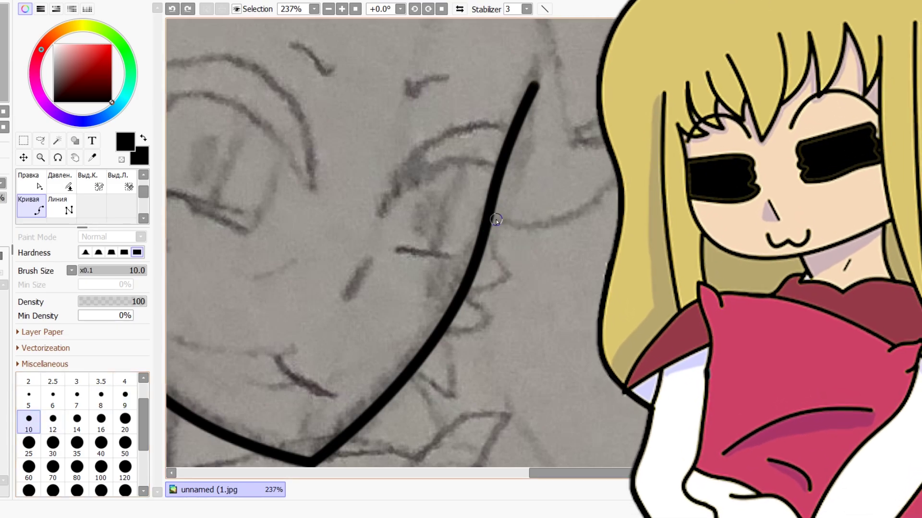
Step: Ink the right ear's lower curve, inner notch and long upper edge with brush size 10
scroll(617, 33, down, 5)
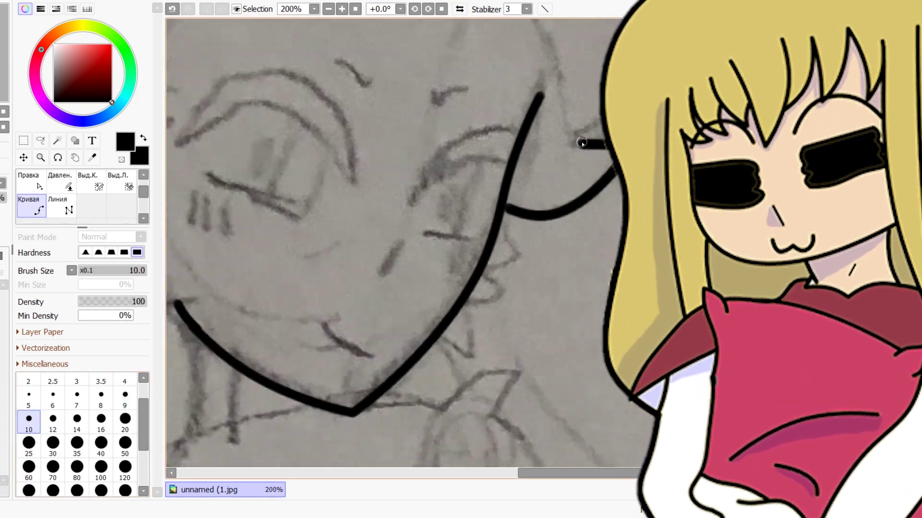
scroll(618, 32, up, 3)
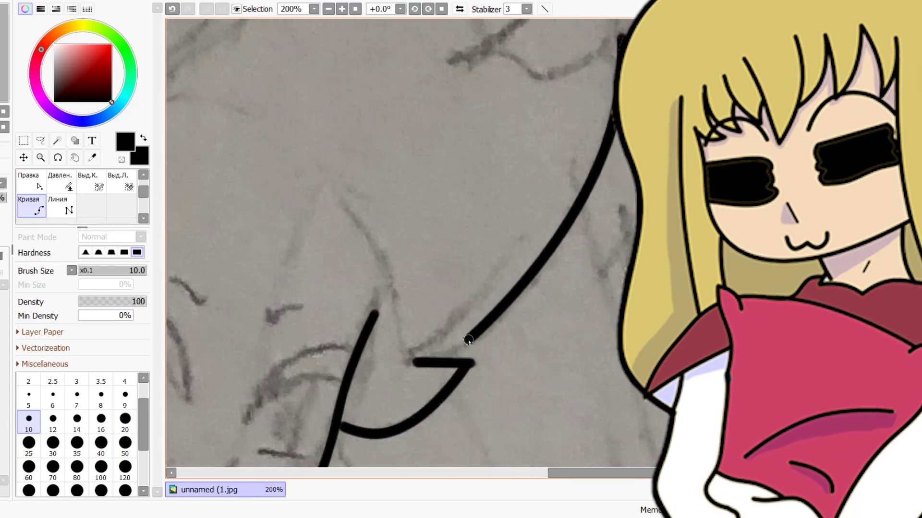
scroll(416, 361, down, 3)
Step: Ink the wavy hair edge from the right ear's tip and the next hair lock on top of the head
scroll(523, 139, up, 8)
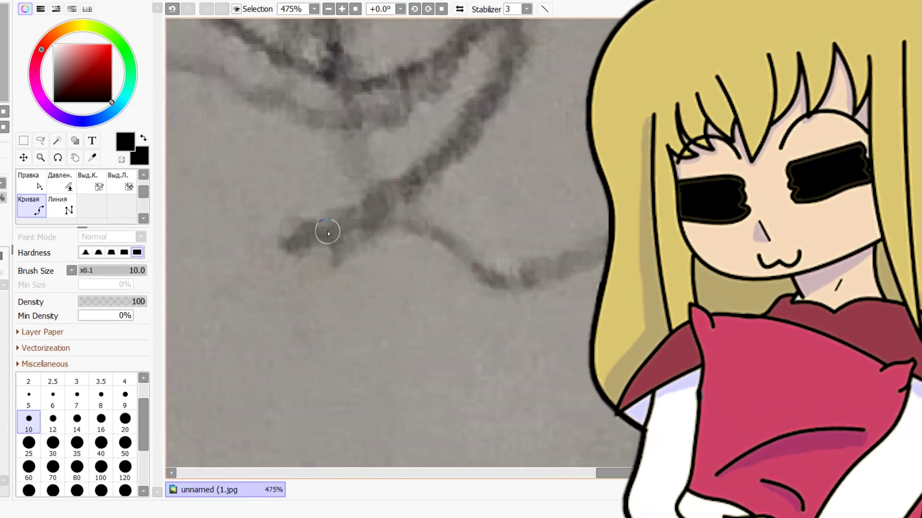
drag(500, 272, 552, 287)
scroll(463, 279, down, 11)
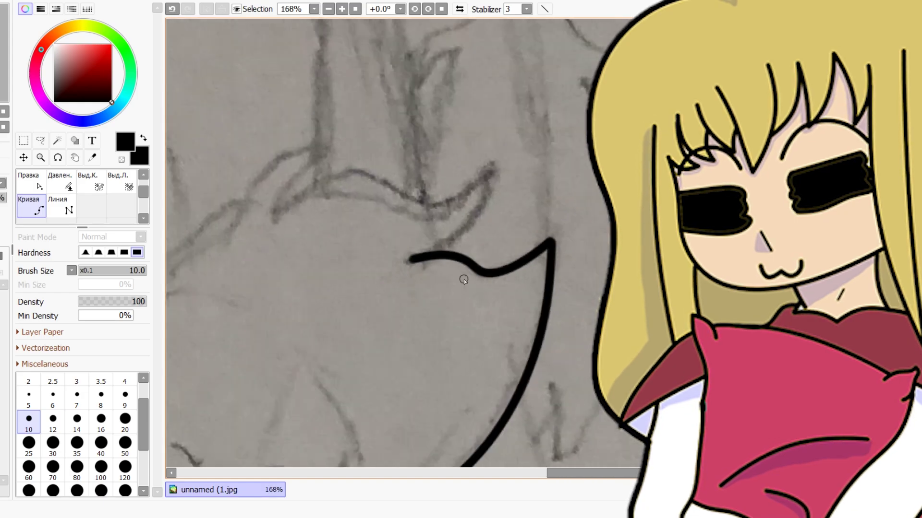
scroll(417, 289, up, 6)
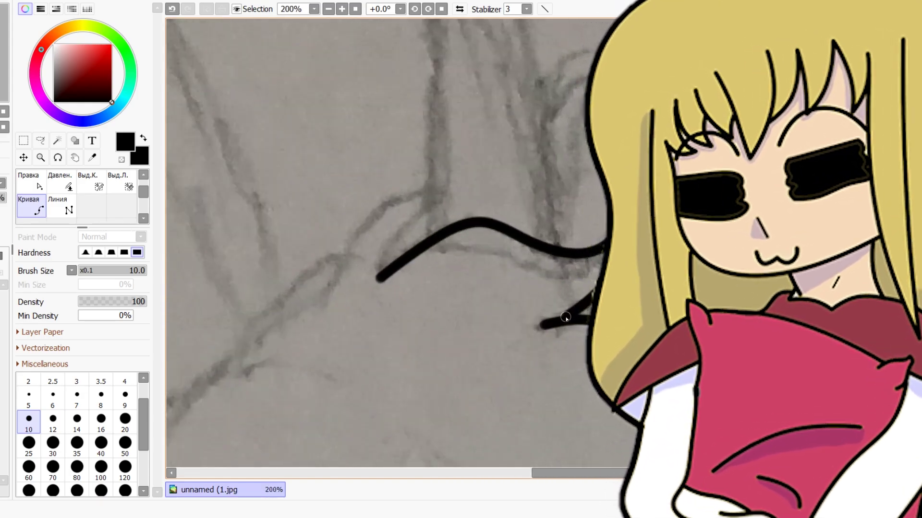
scroll(566, 318, down, 7)
Step: Ink the pointed hair tuft at the crown and continue the head outline down toward the left ear
scroll(504, 309, up, 9)
scroll(559, 271, down, 1)
click(539, 283)
click(538, 266)
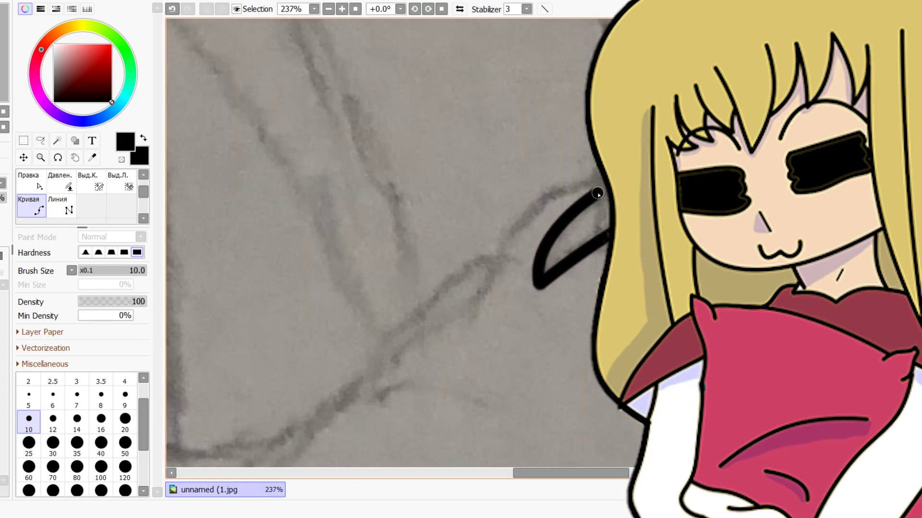
scroll(460, 312, down, 4)
scroll(460, 312, up, 3)
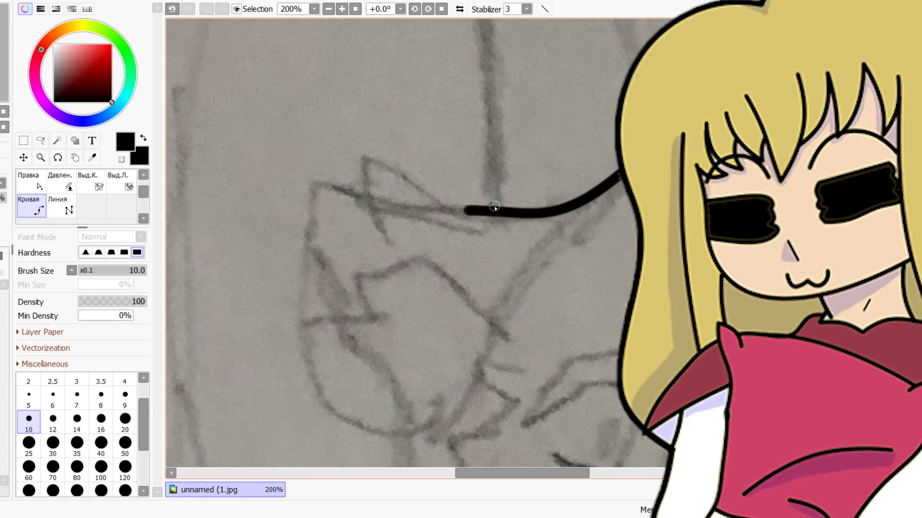
Step: Ink the left ear's top edge out to its tip and its outer edge down to the notch
scroll(495, 206, down, 3)
scroll(423, 259, up, 1)
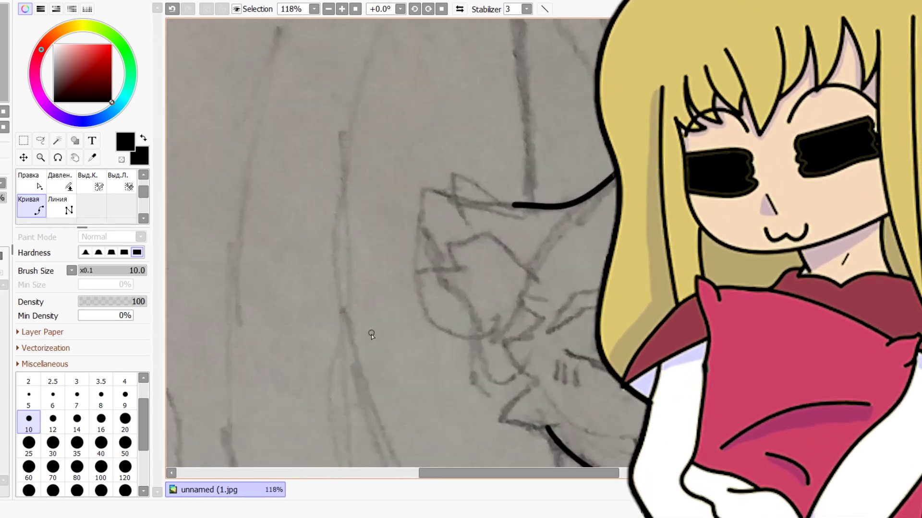
scroll(453, 253, up, 2)
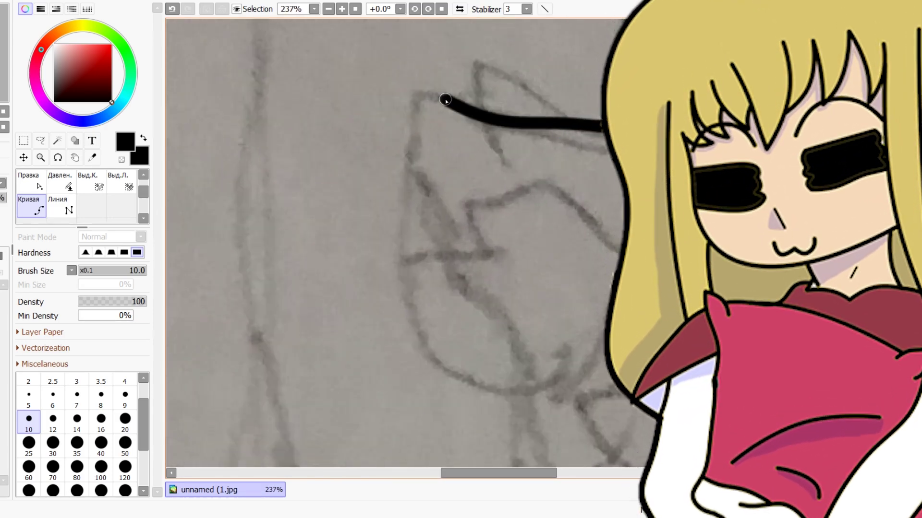
scroll(456, 257, down, 4)
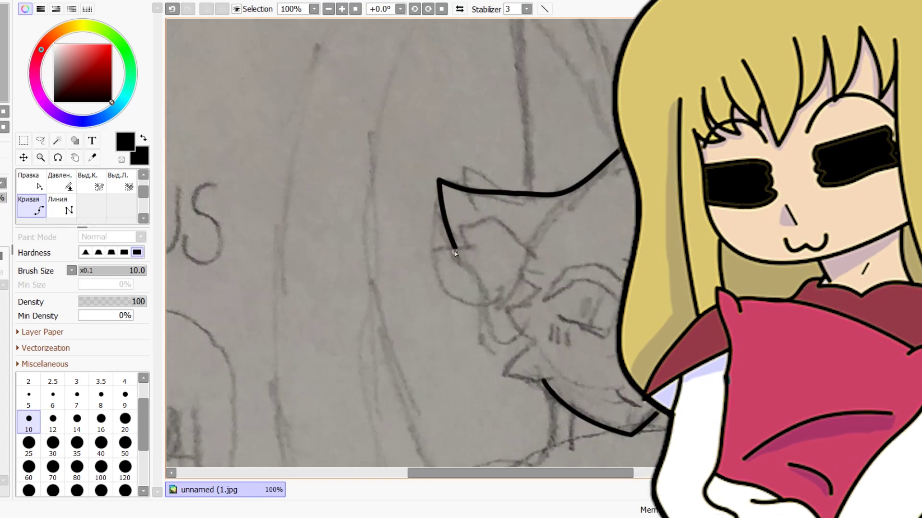
Step: Undo the last change, complete the left ear's lower lobe and ink the rounded fur tuft hanging below it
scroll(469, 267, up, 4)
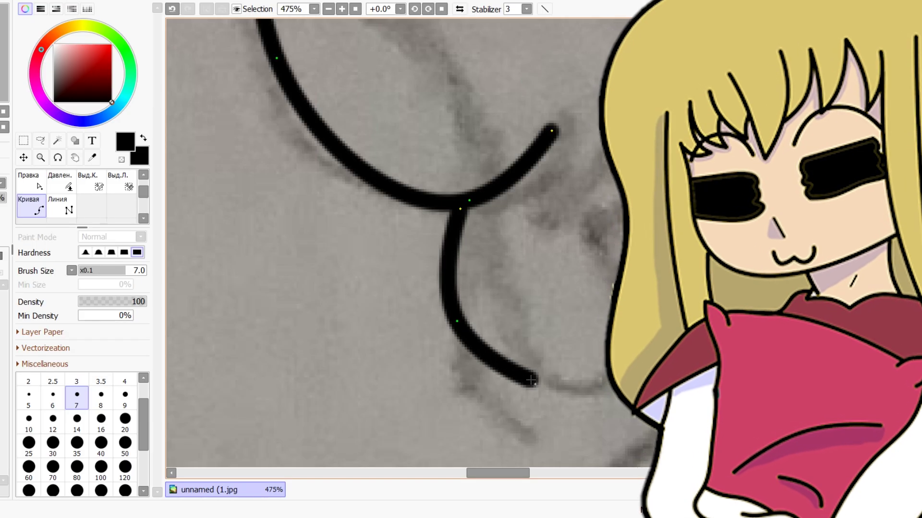
key(ctrl+z)
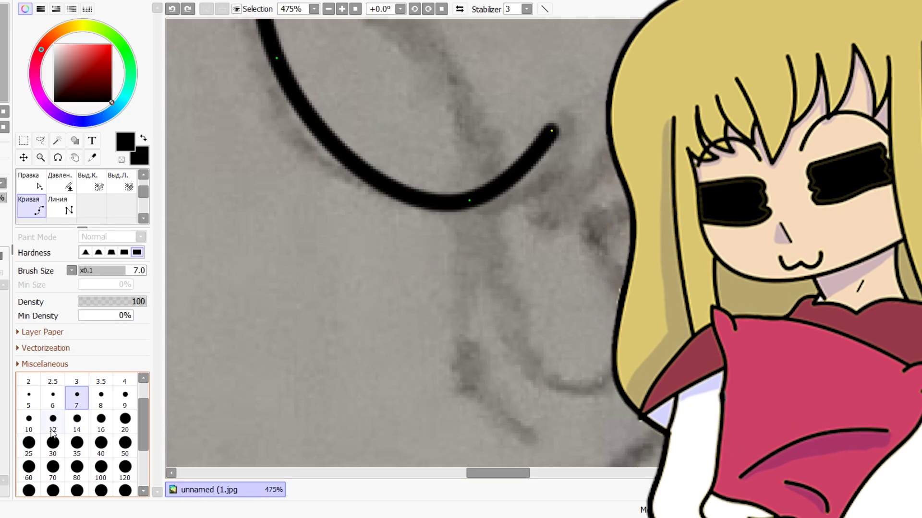
click(469, 201)
click(483, 379)
double_click(672, 334)
scroll(479, 375, down, 8)
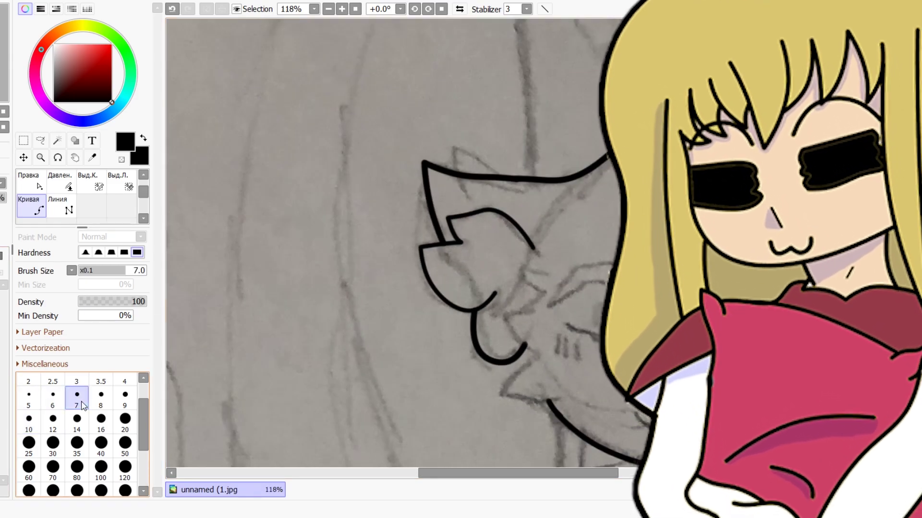
Step: Ink the small hook beside the left ear's lobe and the curved inner-ear line with brush size 7
scroll(466, 325, up, 4)
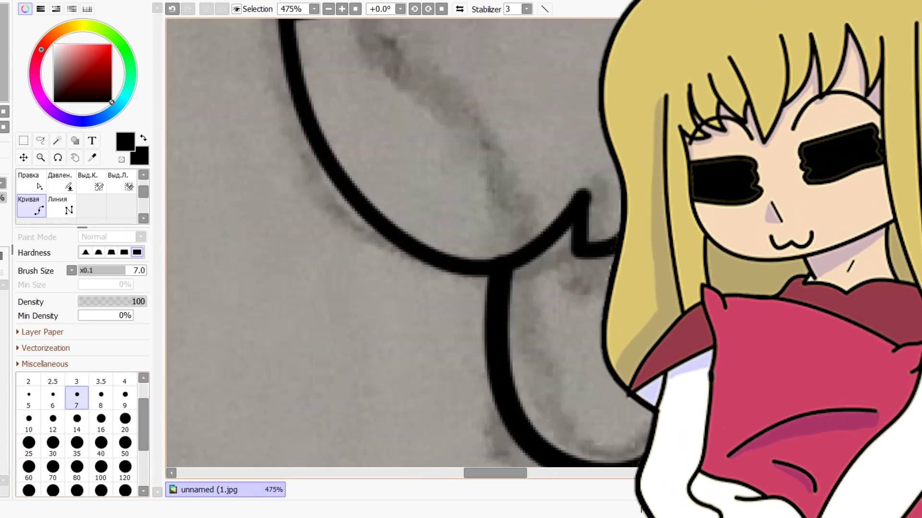
scroll(520, 97, down, 5)
scroll(520, 97, up, 3)
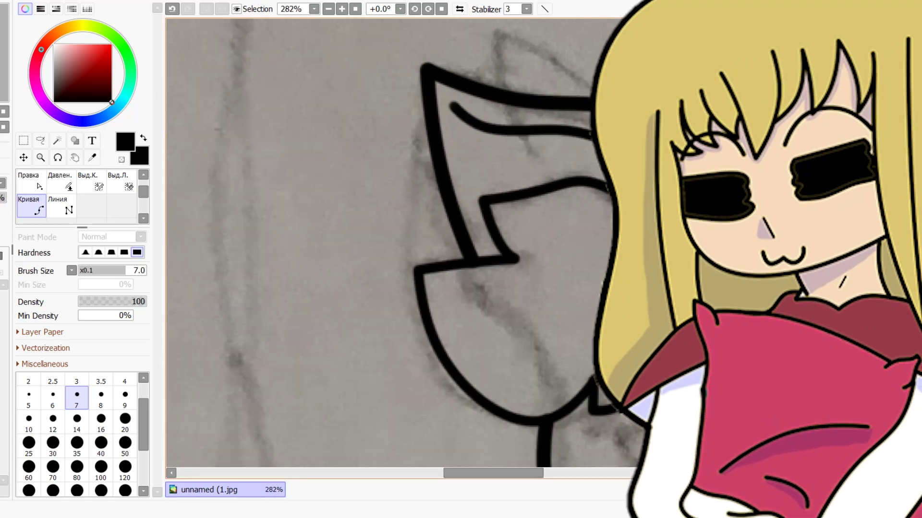
scroll(682, 214, down, 4)
scroll(672, 306, up, 5)
scroll(614, 282, down, 4)
Step: Set the brush size to 9 and ink the lower cheek-fur spikes where they meet the jawline
click(29, 423)
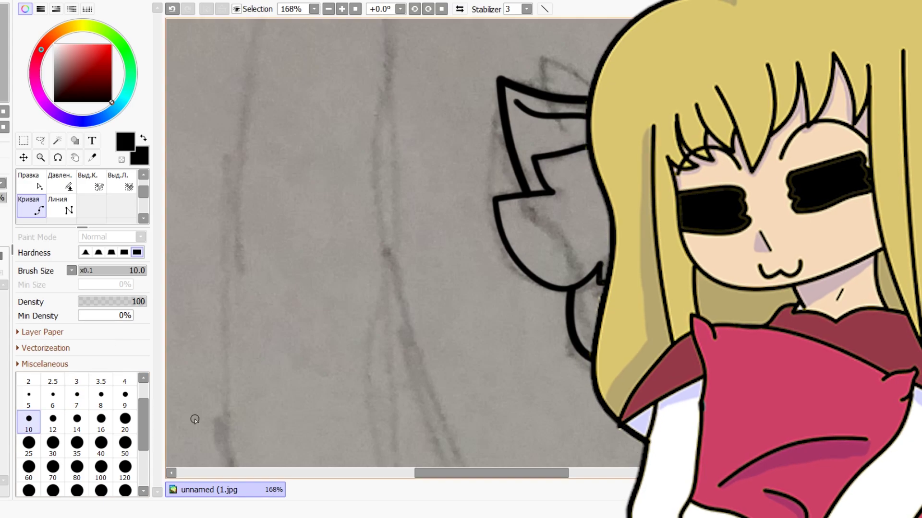
click(125, 395)
scroll(542, 307, up, 3)
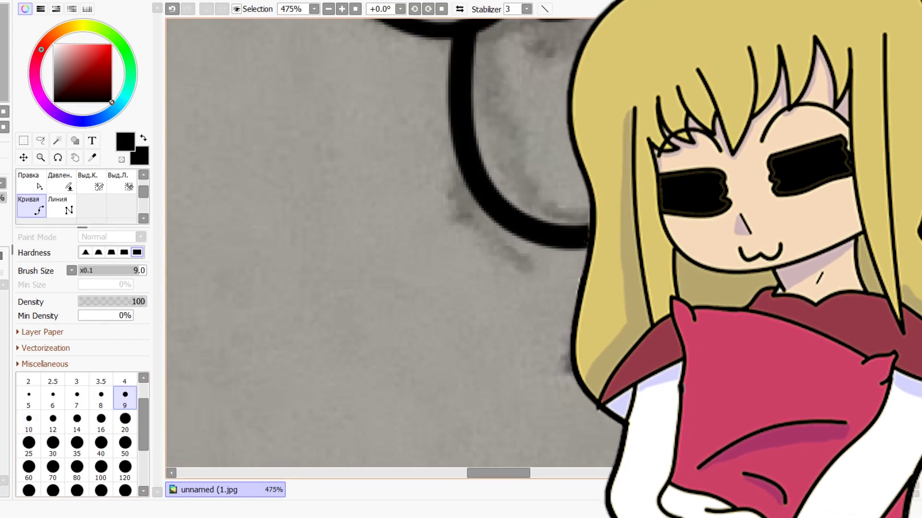
scroll(768, 129, up, 3)
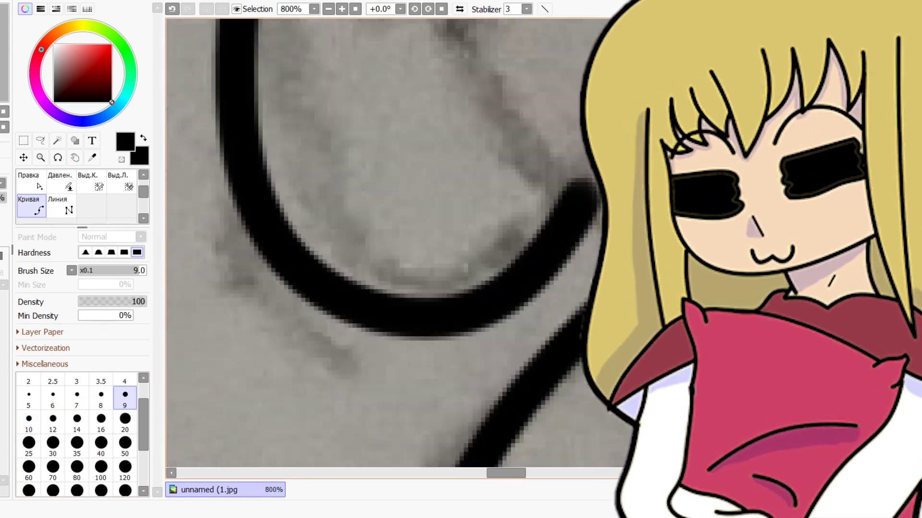
scroll(647, 240, down, 3)
scroll(576, 69, up, 1)
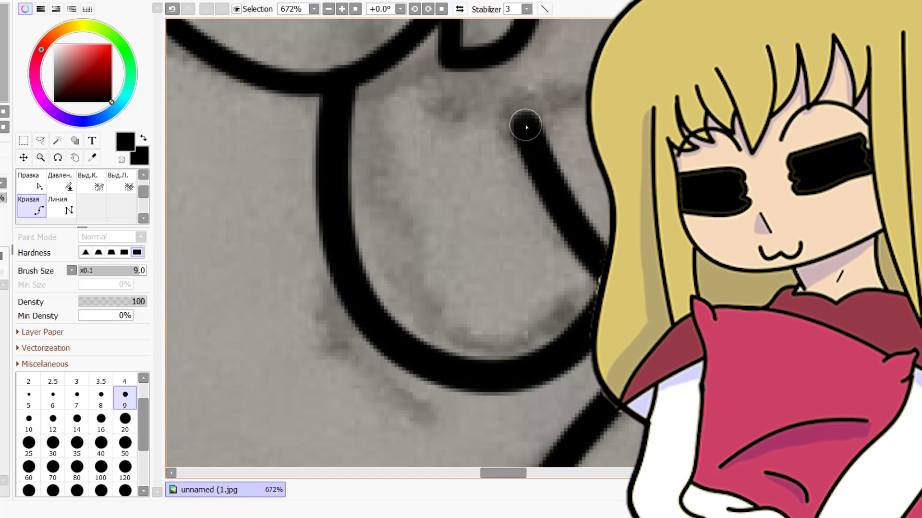
Step: Ink the upper cheek-fur spikes along the left side of the face, up toward the ear
scroll(525, 127, down, 4)
scroll(479, 345, up, 5)
drag(429, 395, 551, 338)
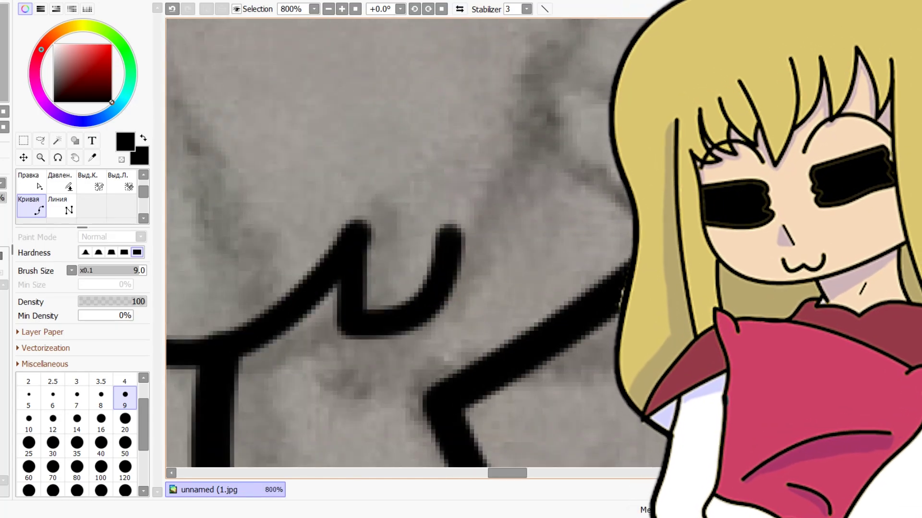
drag(582, 175, 539, 64)
scroll(602, 88, down, 7)
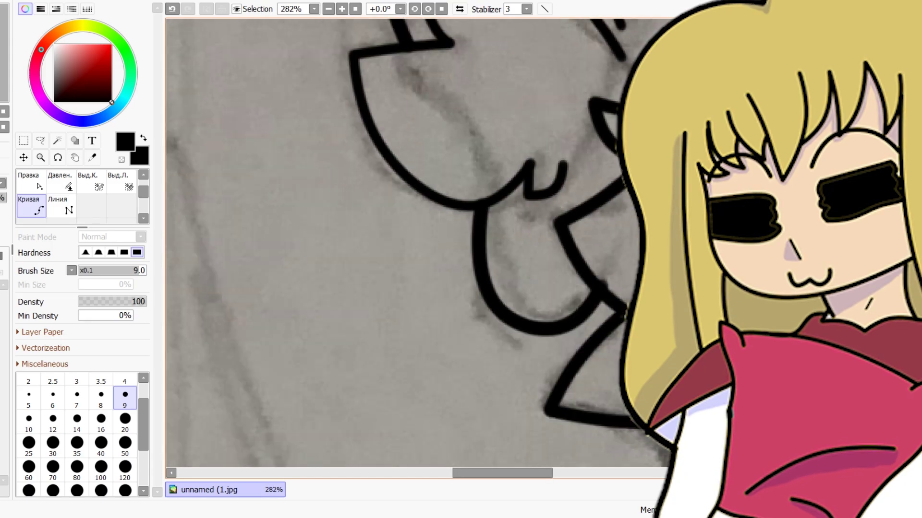
Step: Ink the short nose stroke with brush size 5 and the curved mouth with brush size 6
scroll(610, 223, up, 6)
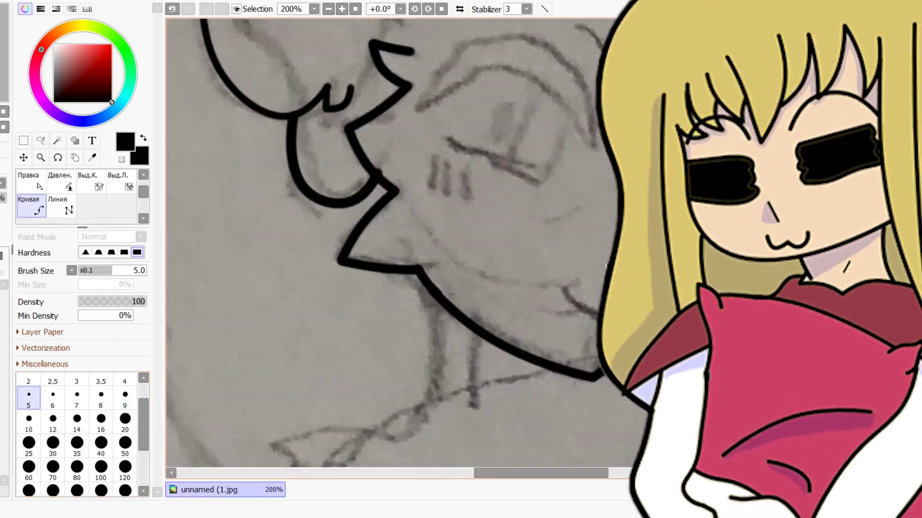
scroll(583, 276, down, 4)
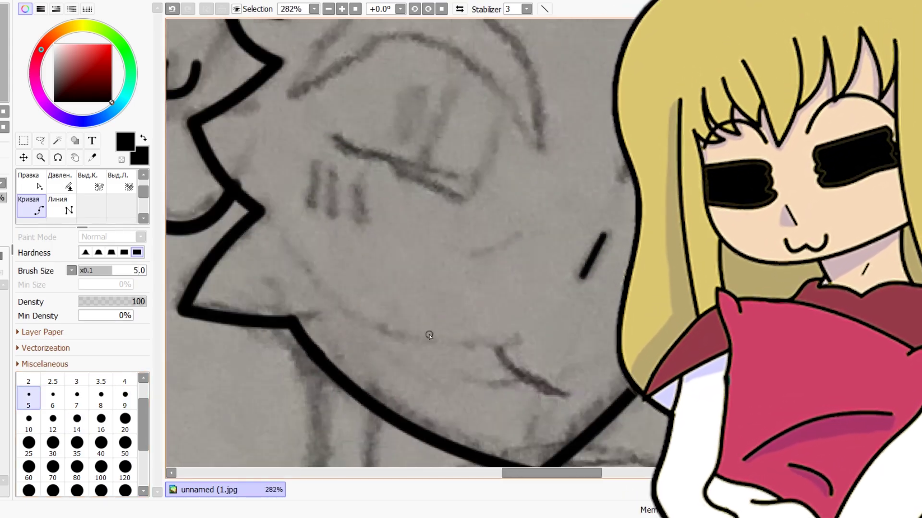
scroll(428, 336, up, 5)
click(52, 399)
mouse_move(490, 272)
mouse_down()
mouse_move(540, 325)
mouse_move(581, 335)
mouse_up()
scroll(302, 350, down, 5)
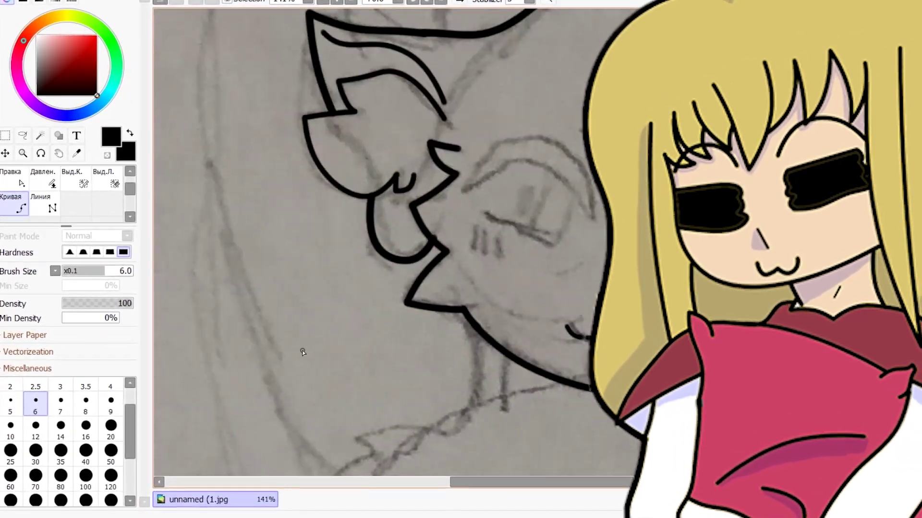
scroll(439, 338, up, 4)
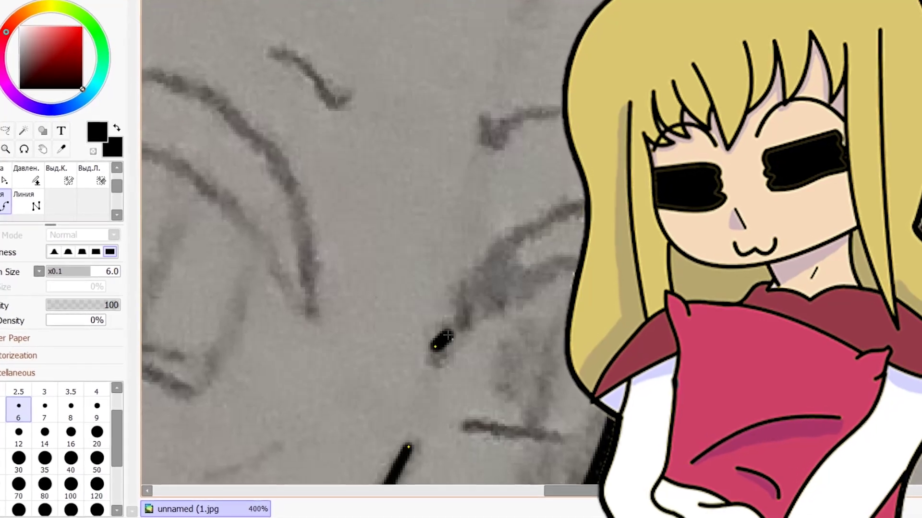
drag(450, 328, 518, 293)
click(528, 290)
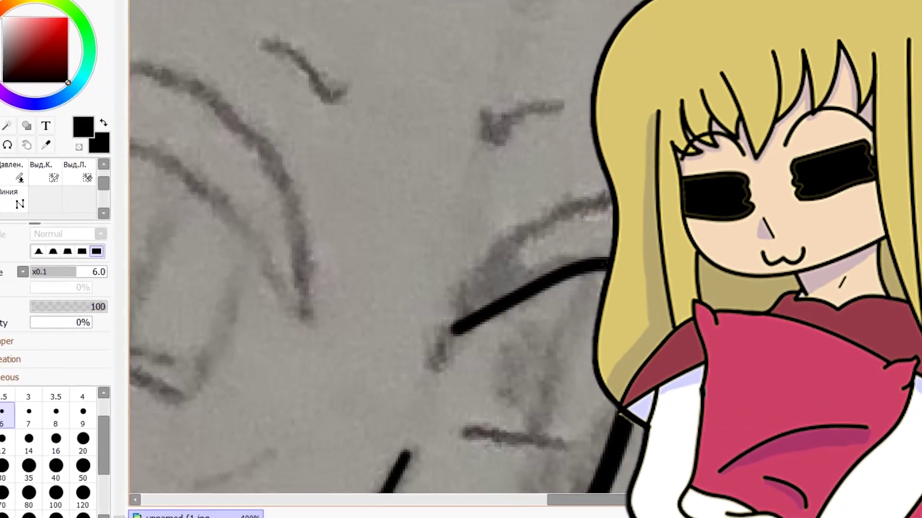
key(ctrl+z)
Step: Ink the lower and upper arcs of the right eye's upper lid, meeting at the inner corner
mouse_move(455, 331)
mouse_down()
mouse_move(508, 289)
mouse_move(599, 270)
mouse_move(627, 274)
mouse_up()
mouse_move(457, 330)
mouse_down()
mouse_move(493, 263)
mouse_move(578, 215)
mouse_up()
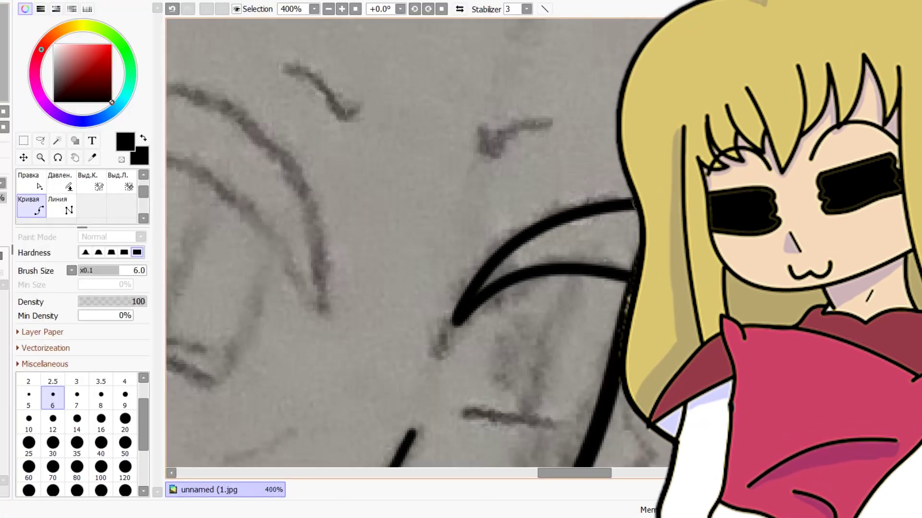
scroll(576, 263, down, 9)
Step: Ink the lower and upper arcs of the left eye's upper lid as a closed crescent with brush size 6
scroll(422, 206, up, 2)
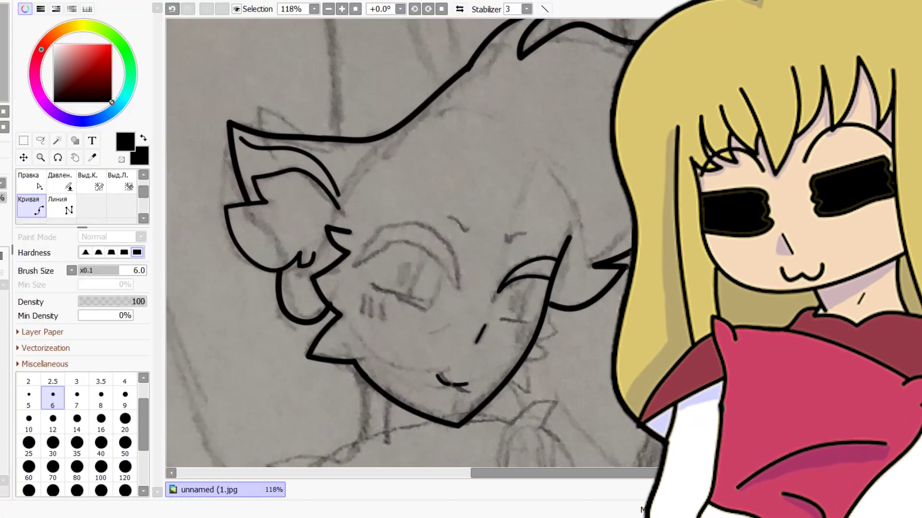
key(End)
key(End)
key(Delete)
key(Delete)
key(Delete)
key(Delete)
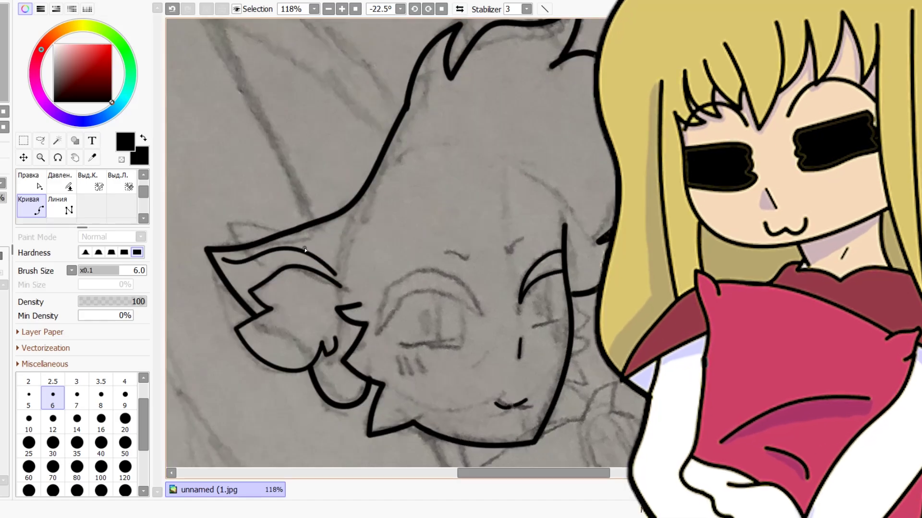
drag(424, 342, 445, 259)
scroll(445, 259, up, 1)
scroll(445, 259, up, 5)
mouse_move(310, 266)
mouse_down()
mouse_move(368, 166)
mouse_move(437, 160)
mouse_up()
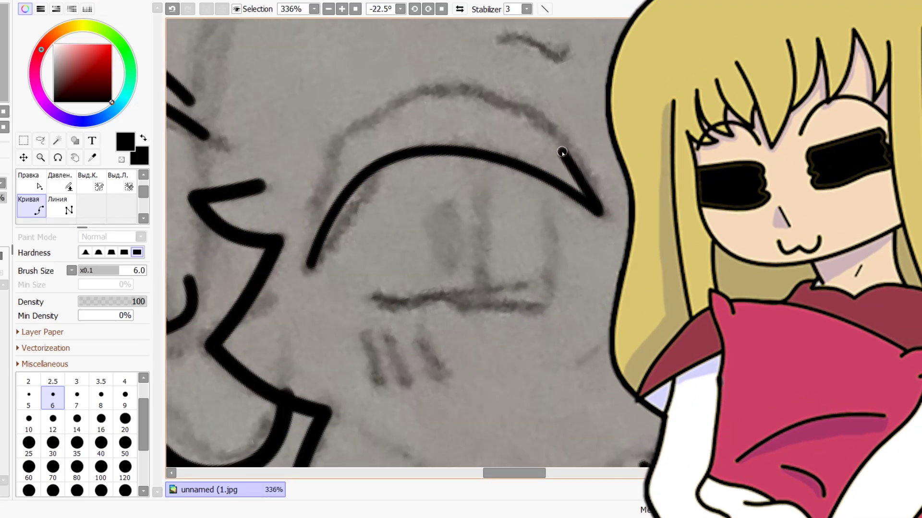
mouse_move(468, 98)
mouse_down()
mouse_move(361, 127)
mouse_move(323, 184)
mouse_move(319, 253)
mouse_up()
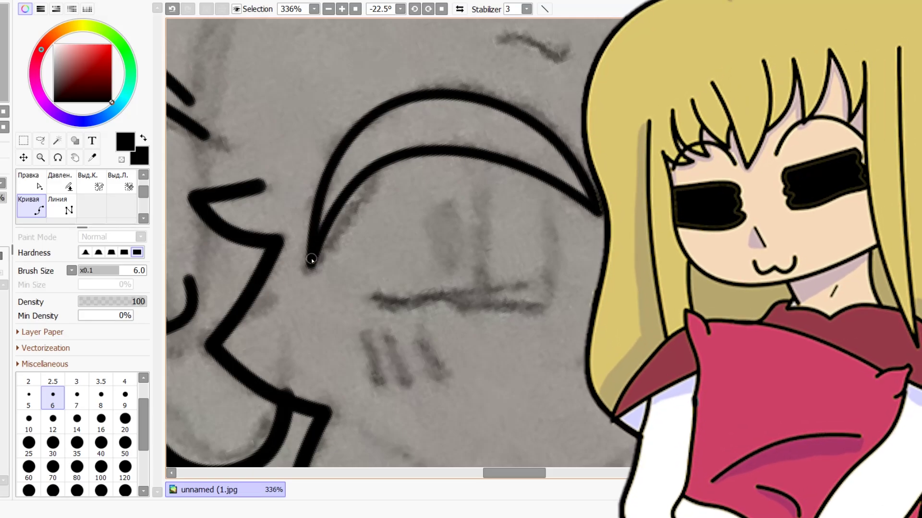
Step: Ink the straight lower lid line of the left eye with brush size 6
scroll(466, 176, up, 2)
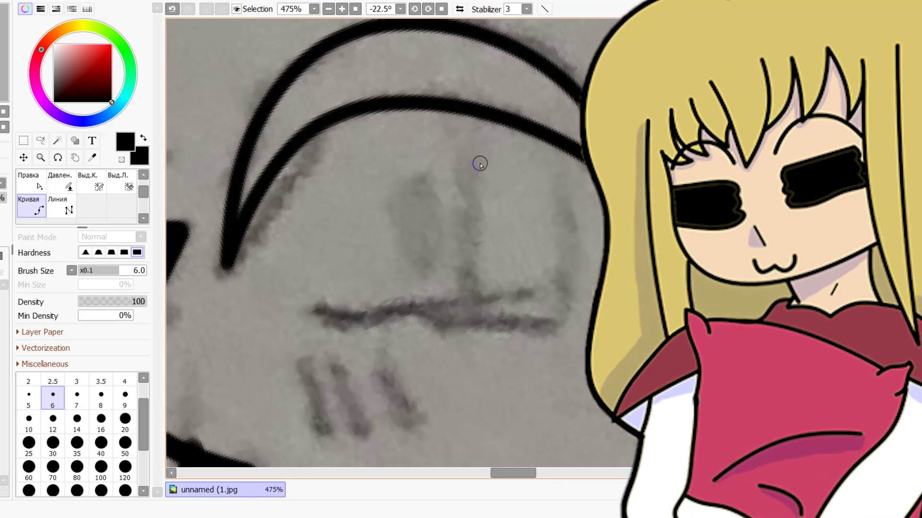
drag(322, 316, 552, 323)
scroll(555, 324, down, 3)
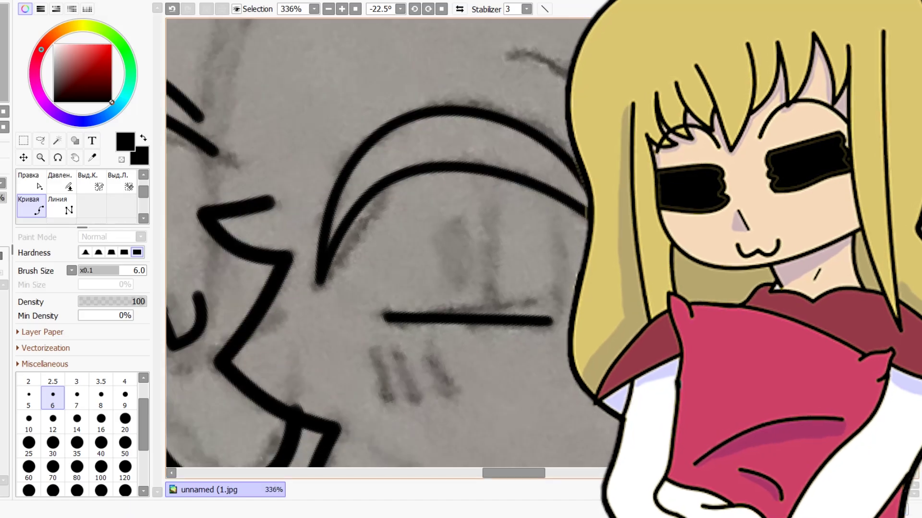
scroll(580, 319, up, 6)
scroll(579, 322, down, 8)
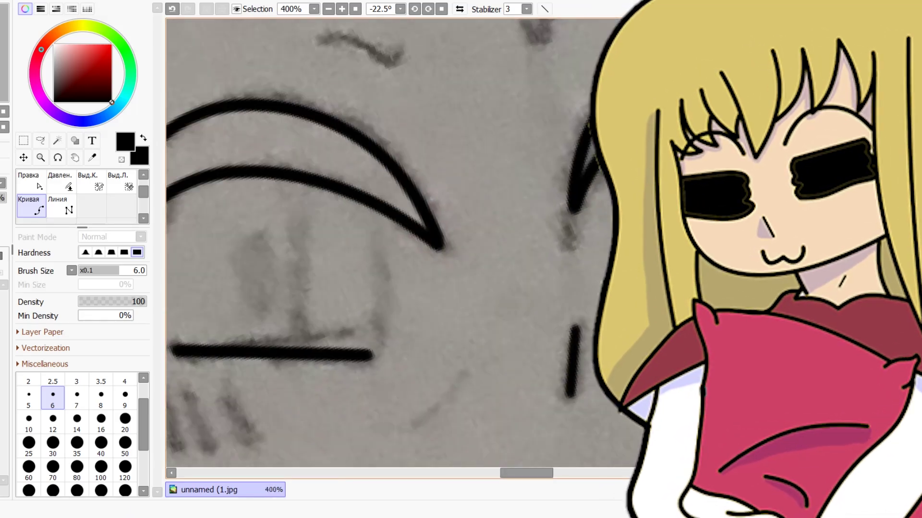
Step: Ink the vertical iris line between the left eye's lids and its small oval pupil
scroll(578, 321, up, 4)
scroll(578, 321, up, 3)
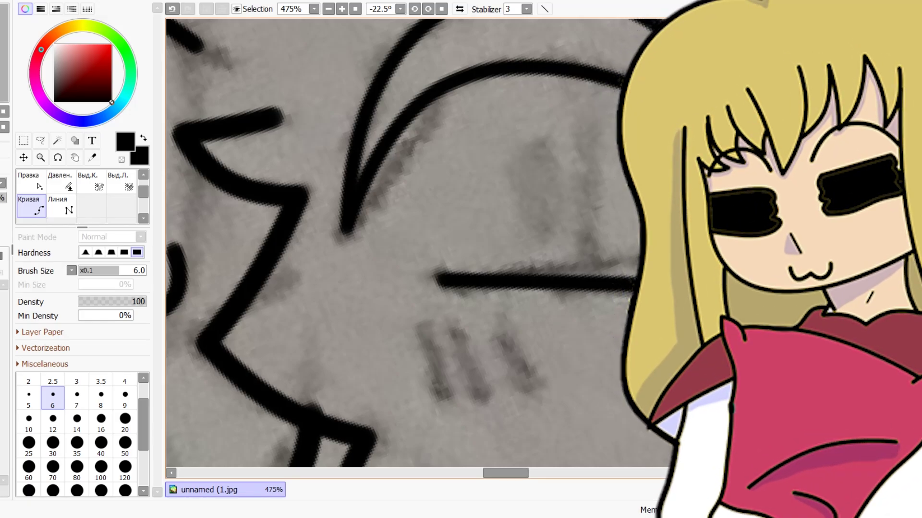
scroll(629, 303, up, 4)
scroll(520, 154, down, 3)
scroll(568, 28, up, 1)
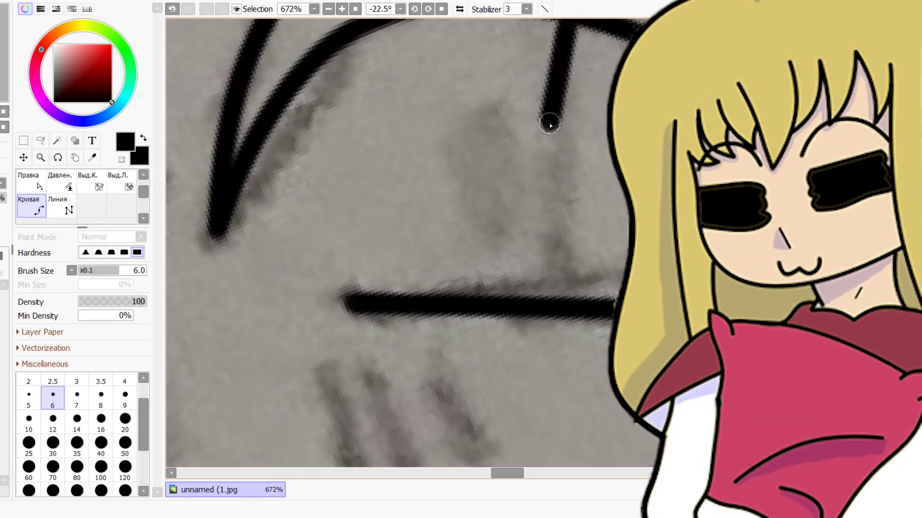
drag(550, 124, 560, 304)
scroll(499, 187, up, 3)
mouse_move(484, 94)
mouse_down()
mouse_move(472, 140)
mouse_move(500, 254)
mouse_move(537, 222)
mouse_move(504, 102)
mouse_up()
scroll(502, 95, down, 5)
Step: Ink the right eye's vertical iris line from the upper lid down to the lower lid
scroll(574, 89, up, 3)
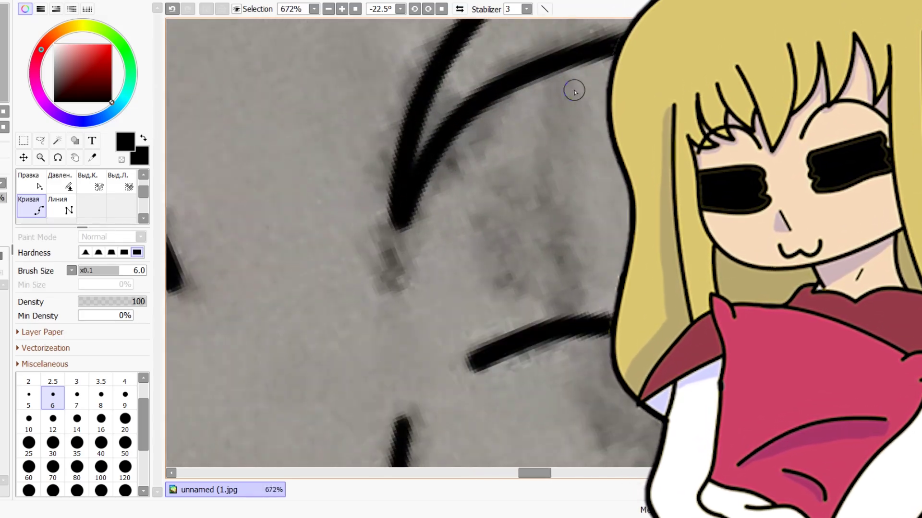
mouse_move(551, 75)
mouse_down()
mouse_move(559, 235)
mouse_move(581, 322)
mouse_up()
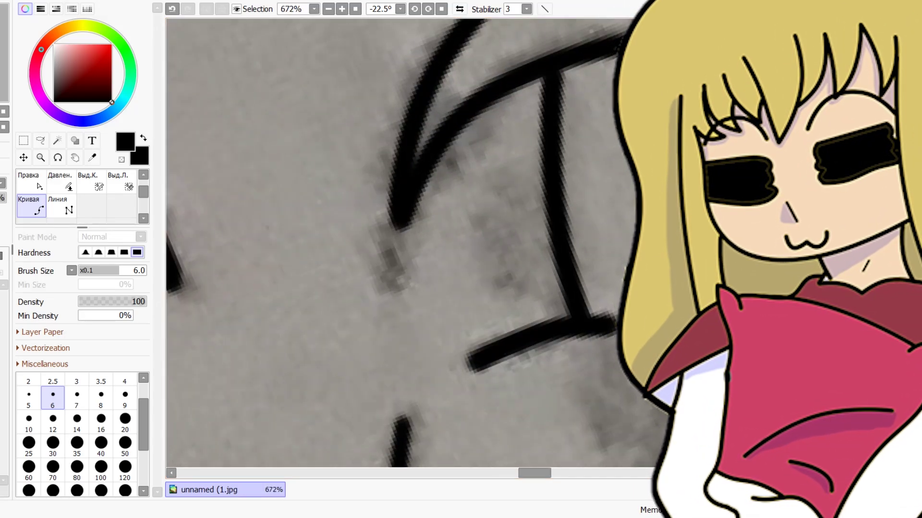
scroll(551, 257, down, 3)
scroll(551, 257, up, 4)
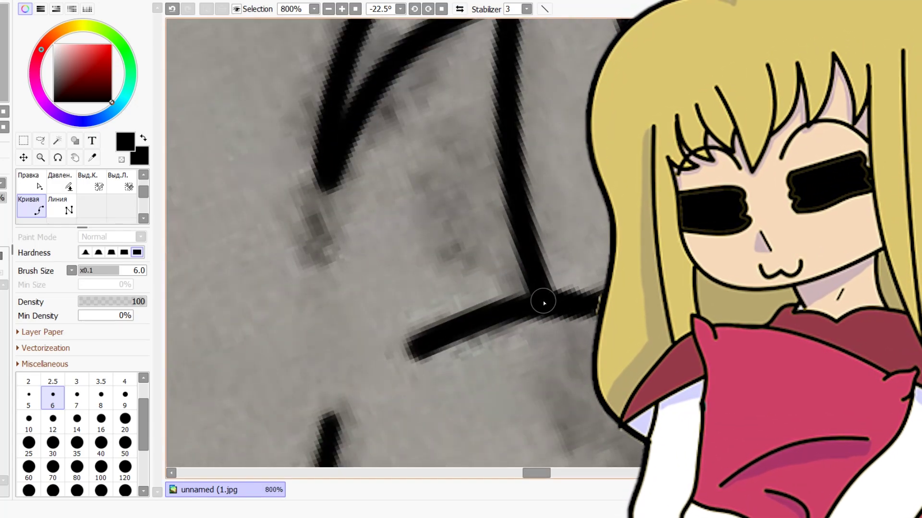
Step: Ink the right eye's pupil as a small closed oval beside the iris line
scroll(439, 127, up, 4)
mouse_move(438, 127)
mouse_down()
mouse_move(401, 160)
mouse_move(425, 290)
mouse_move(500, 309)
mouse_move(471, 219)
mouse_move(426, 131)
mouse_up()
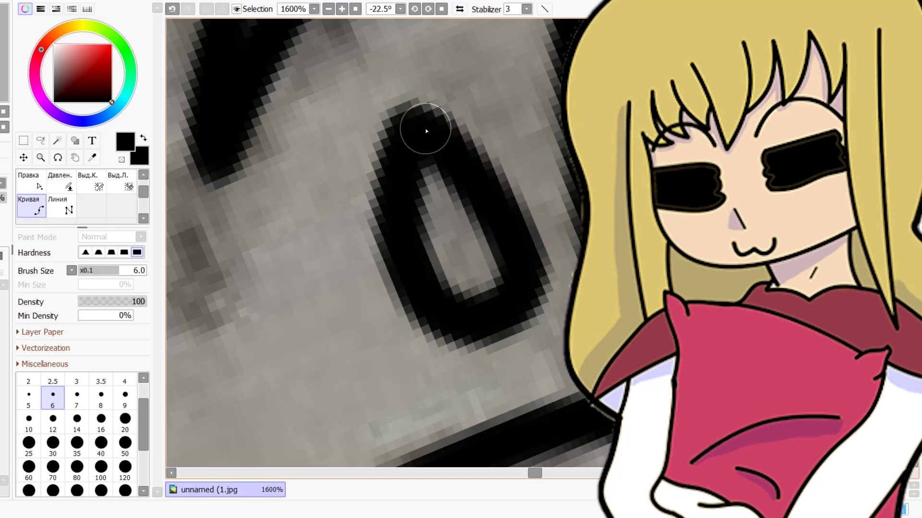
scroll(427, 131, down, 10)
scroll(432, 138, up, 9)
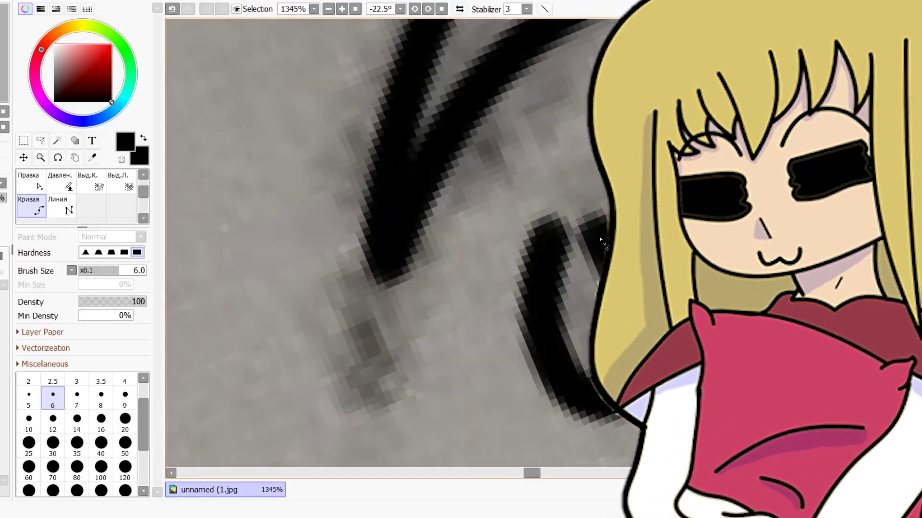
drag(600, 239, 582, 240)
mouse_move(534, 307)
mouse_down()
mouse_move(560, 307)
mouse_move(558, 297)
mouse_up()
drag(567, 383, 579, 387)
scroll(586, 275, down, 10)
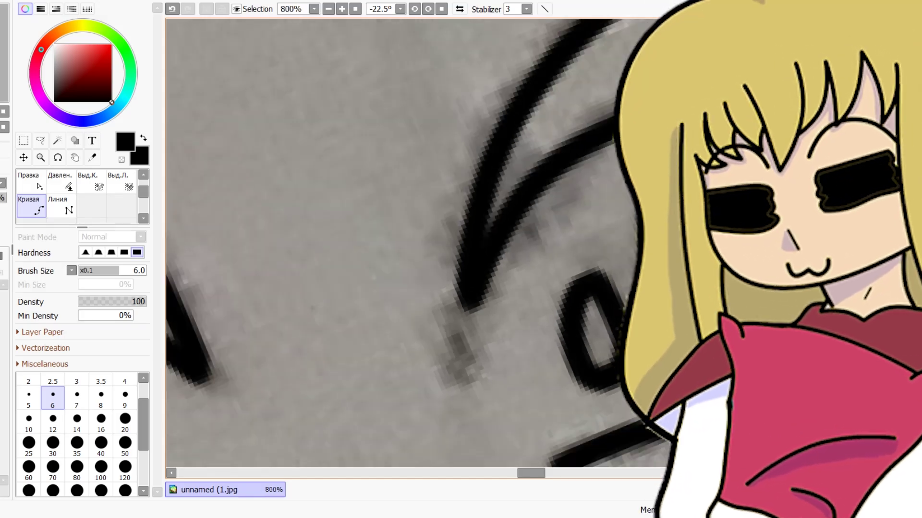
scroll(577, 252, up, 6)
Step: Ink the short eyebrow strokes above the eyes and the three slanted cheek marks below the left eye with brush size 5
key(bracketleft)
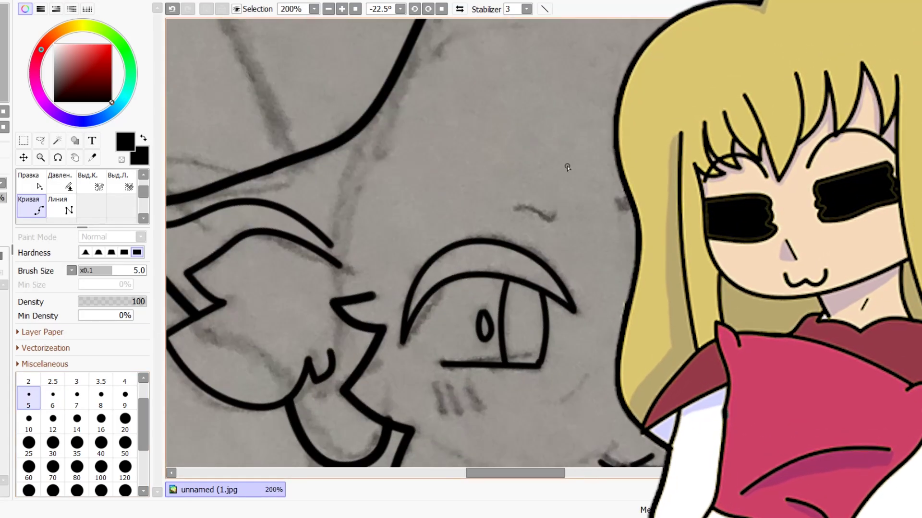
drag(553, 238, 496, 246)
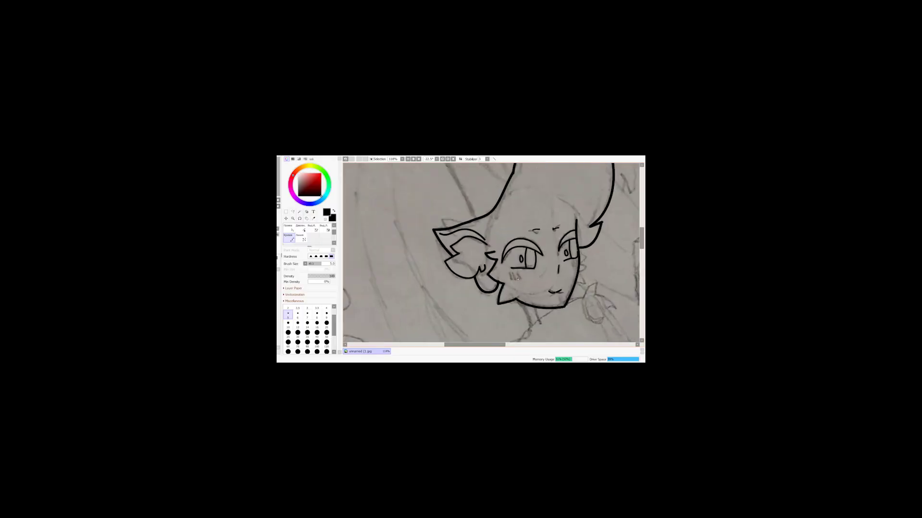
scroll(504, 268, up, 3)
drag(497, 249, 507, 286)
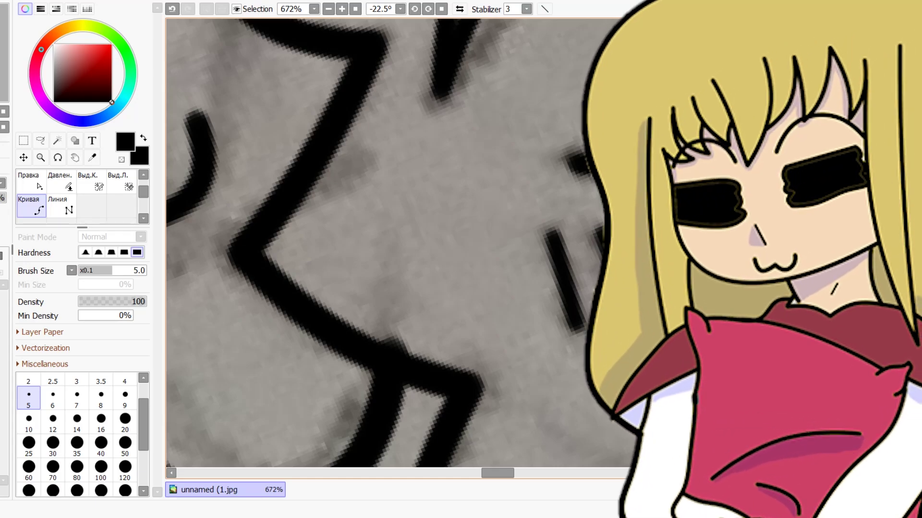
scroll(602, 232, down, 10)
scroll(606, 267, up, 8)
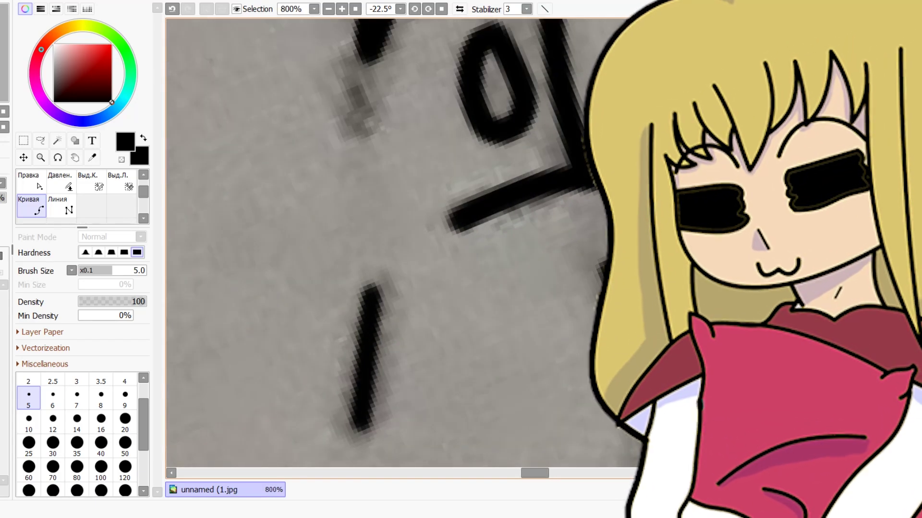
scroll(600, 267, down, 6)
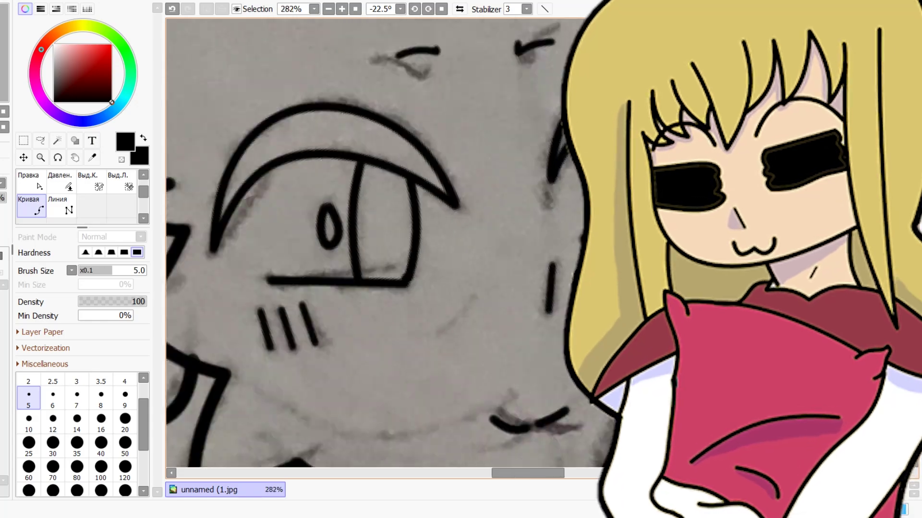
Step: Ink the pointed fur edge of the left shoulder with brush size 8
scroll(475, 177, down, 5)
scroll(476, 176, up, 6)
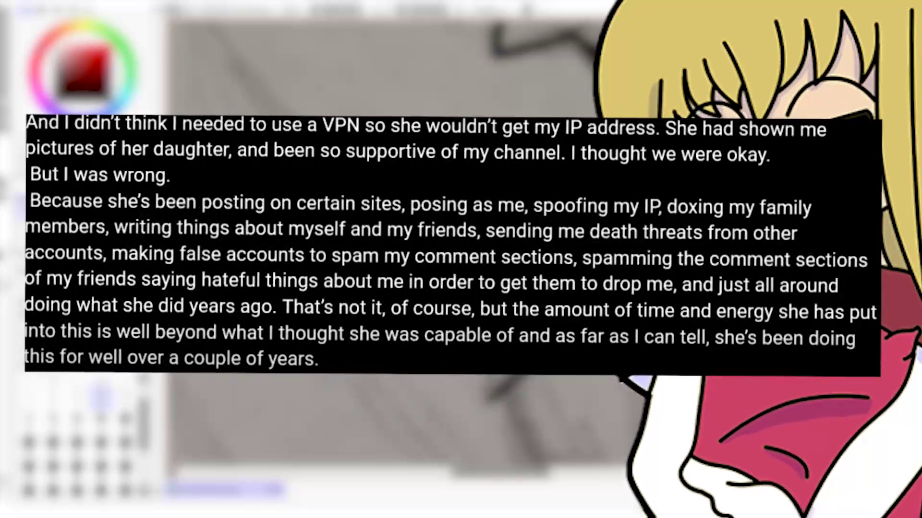
click(529, 368)
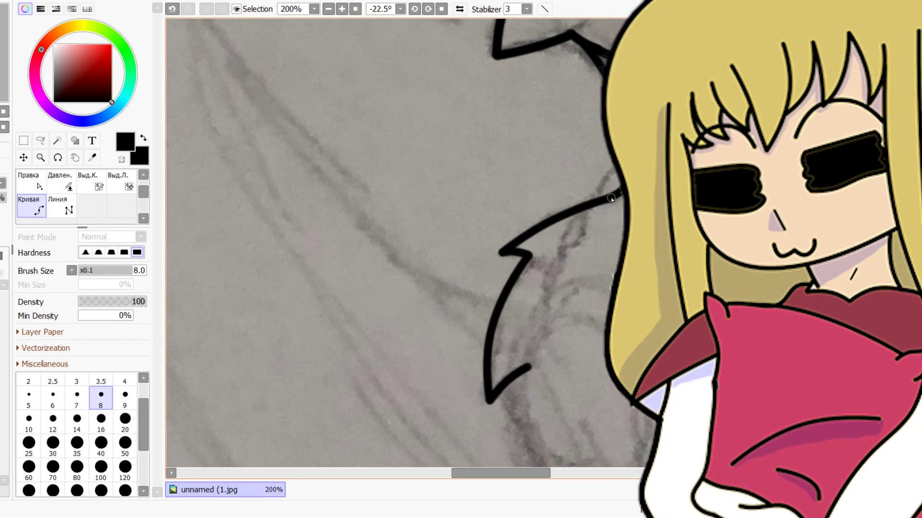
scroll(540, 246, down, 9)
Step: Ink the right shoulder outline as curved strokes from the jaw outward, with a short downward stroke at its end
scroll(561, 213, up, 14)
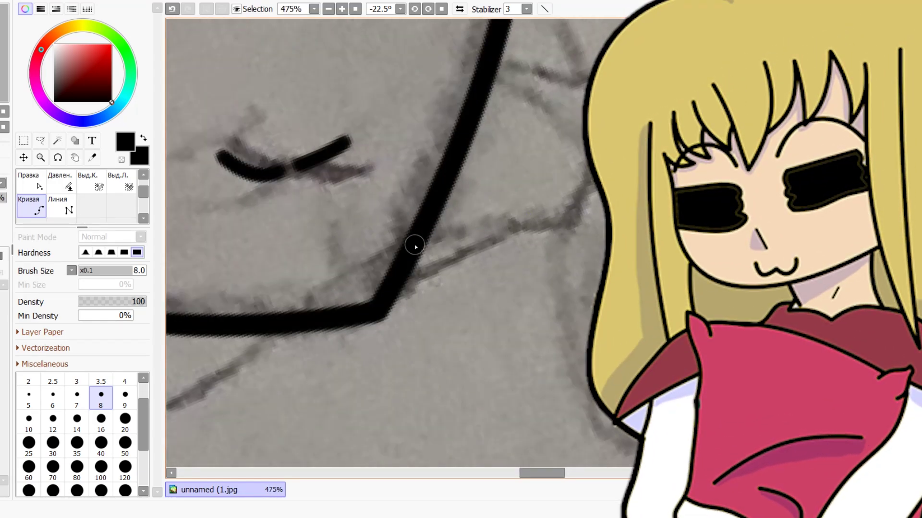
mouse_move(415, 246)
mouse_down()
mouse_move(471, 222)
mouse_move(551, 220)
mouse_up()
scroll(551, 220, down, 5)
scroll(475, 259, up, 5)
drag(453, 259, 558, 136)
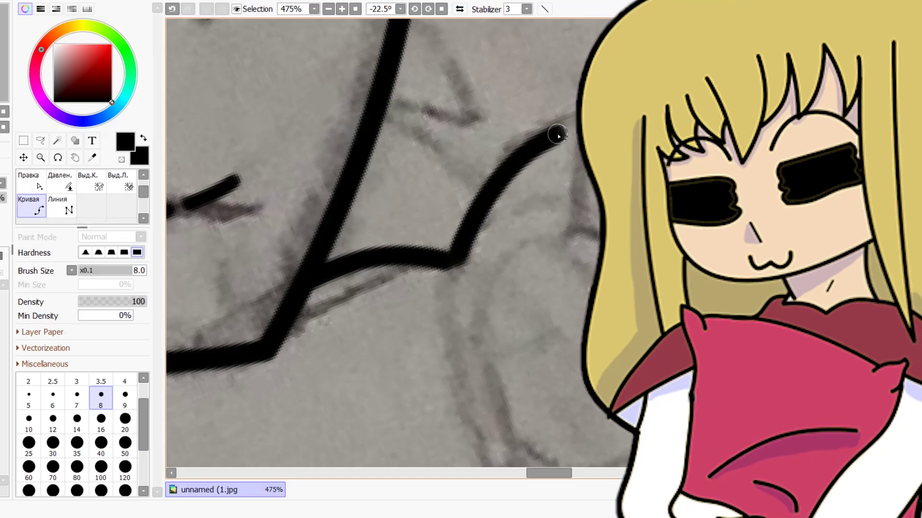
click(584, 126)
double_click(582, 225)
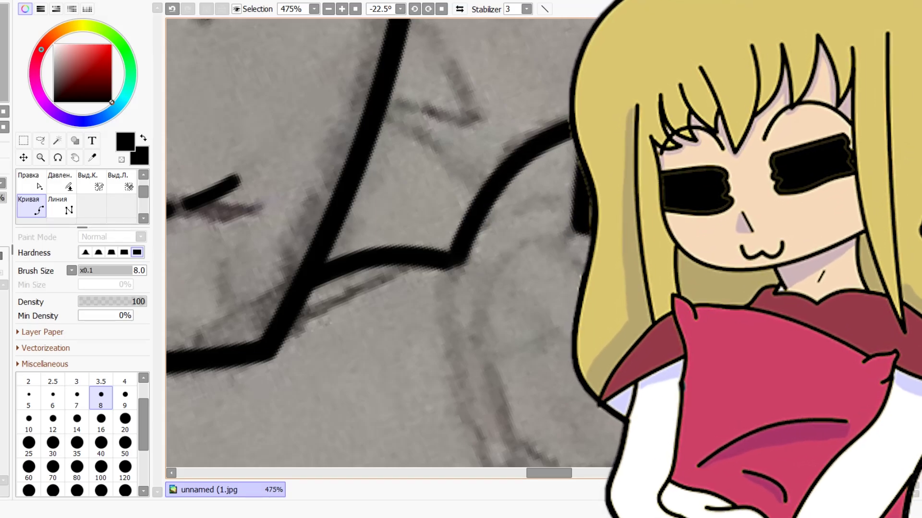
Step: Reset the canvas rotation to 0°
scroll(580, 230, down, 8)
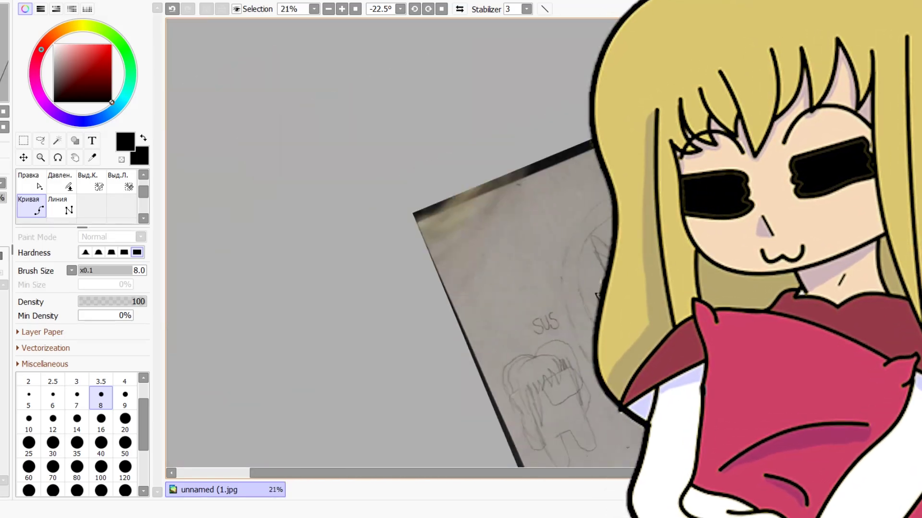
scroll(597, 294, up, 3)
double_click(59, 154)
scroll(619, 247, up, 2)
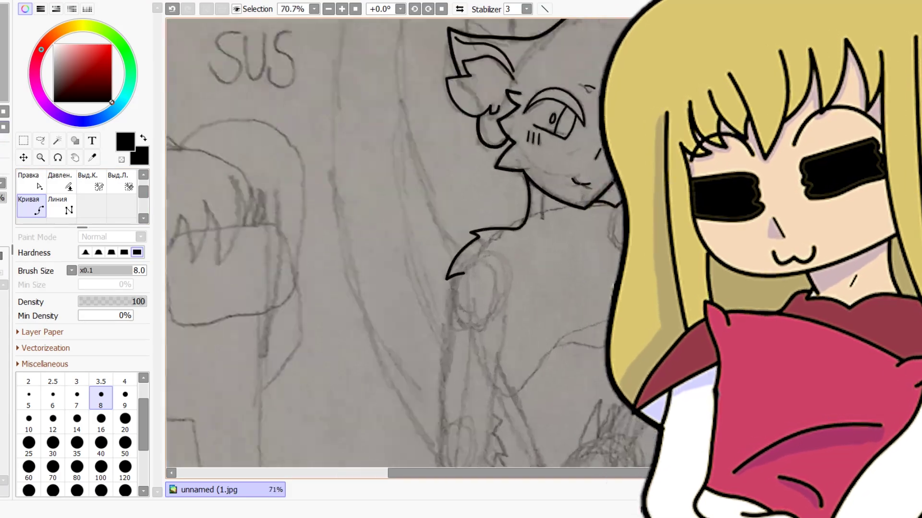
Step: Ink the two long outlines of the left arm from the shoulder down to the wrist
scroll(615, 243, down, 5)
scroll(540, 391, up, 3)
scroll(535, 392, down, 1)
scroll(535, 392, up, 3)
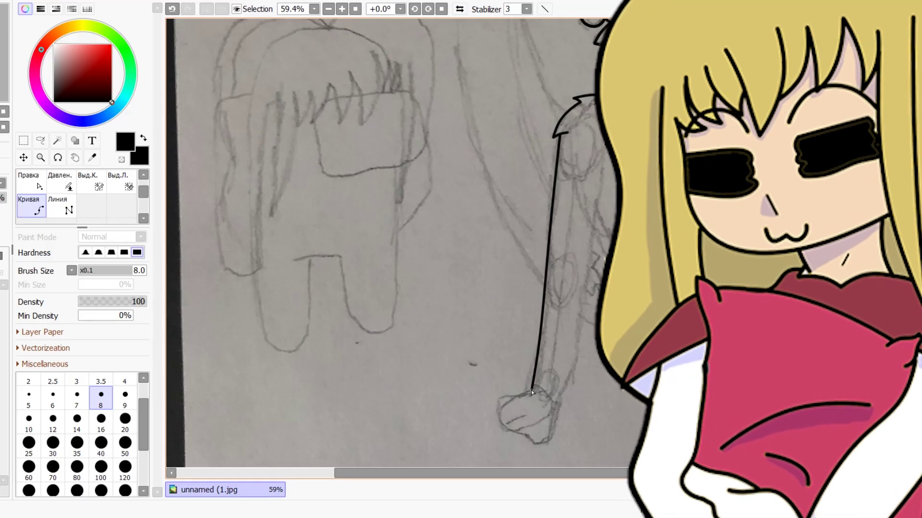
scroll(531, 390, up, 2)
scroll(584, 388, down, 1)
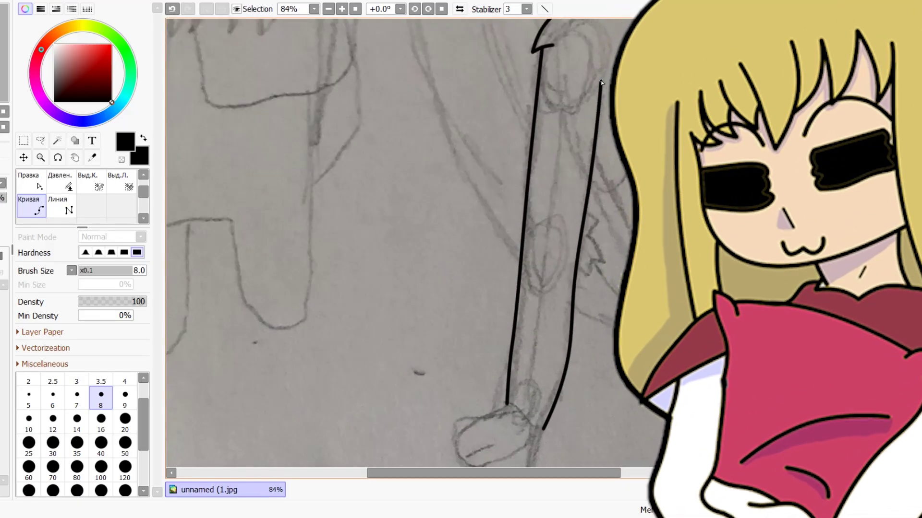
Step: Ink the rounded outline of the left hand, starting at the wrist
scroll(601, 82, down, 5)
scroll(601, 277, up, 10)
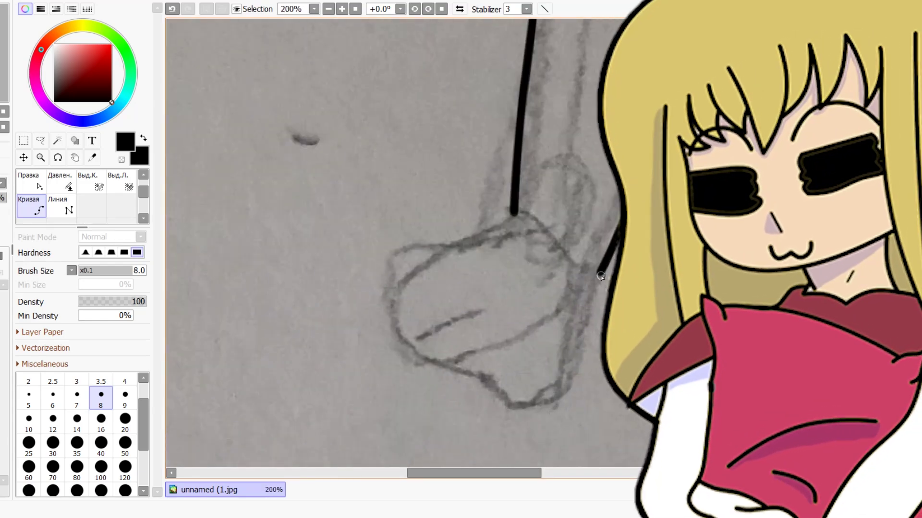
mouse_move(600, 277)
mouse_down()
mouse_move(554, 408)
mouse_move(514, 411)
mouse_move(402, 345)
mouse_move(387, 274)
mouse_move(394, 246)
mouse_move(514, 212)
mouse_up()
scroll(517, 326, up, 2)
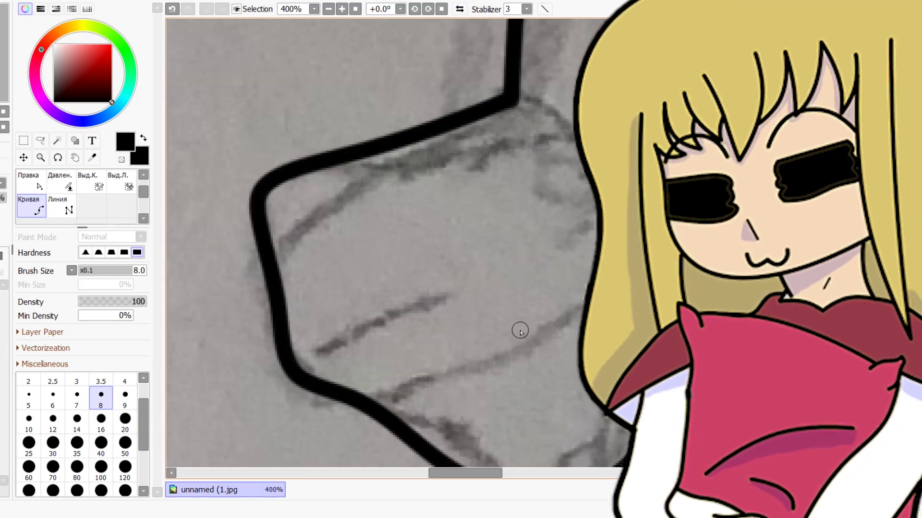
scroll(520, 331, down, 3)
mouse_move(570, 393)
mouse_down()
mouse_move(505, 387)
mouse_move(485, 362)
mouse_up()
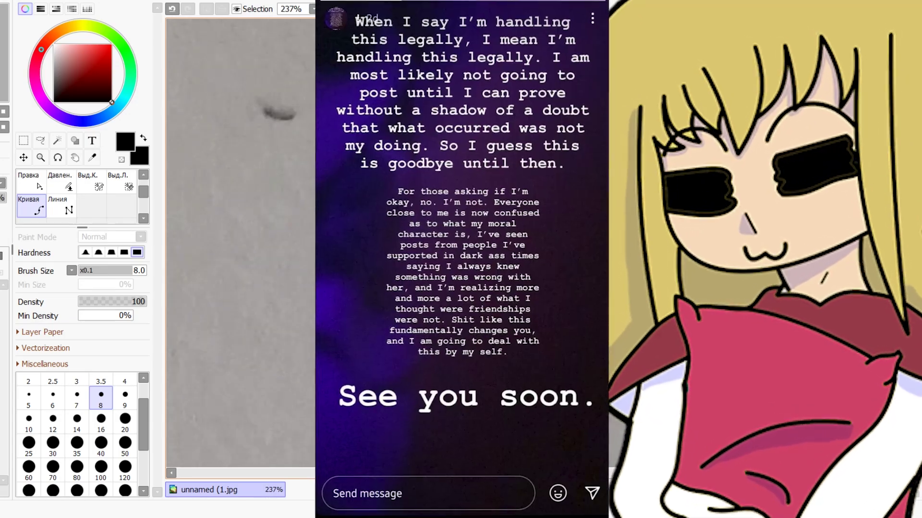
Step: Ink the short curved finger marks inside the left hand and the double-lined band across the wrist
scroll(504, 307, down, 11)
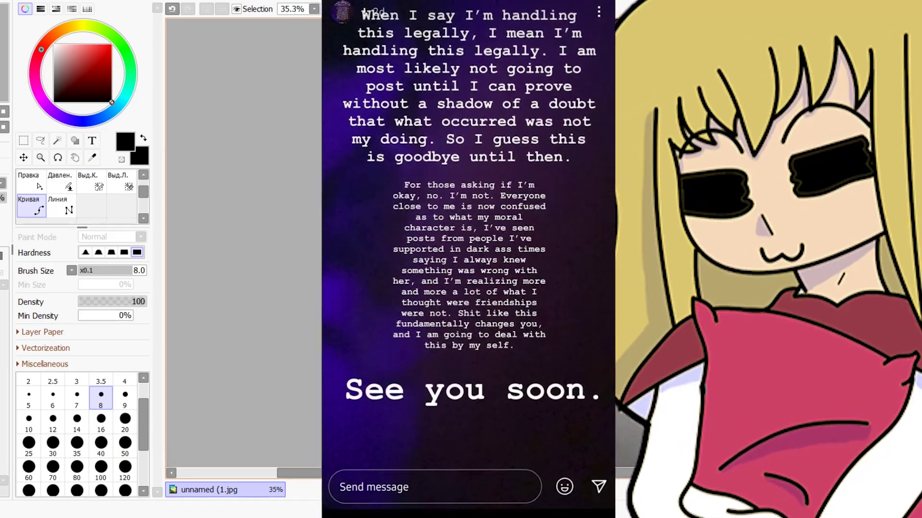
scroll(486, 362, up, 10)
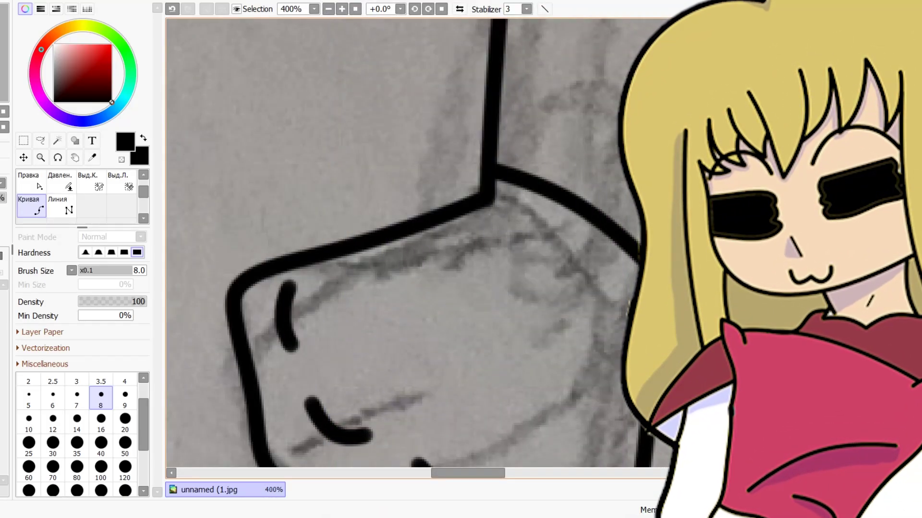
scroll(498, 122, down, 8)
scroll(567, 183, up, 6)
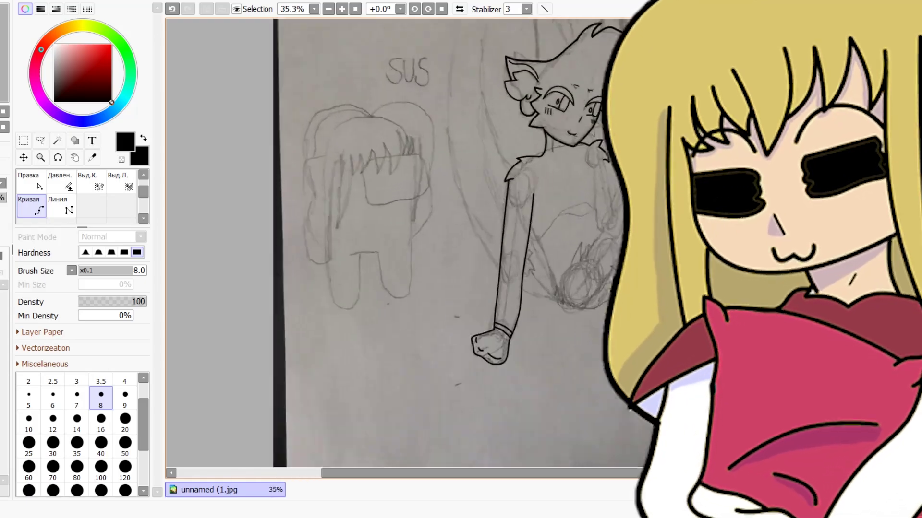
Step: Ink the jagged fur tuft on the inner side of the left arm at the elbow
scroll(516, 177, down, 4)
scroll(384, 390, up, 4)
scroll(424, 245, down, 4)
scroll(430, 350, up, 4)
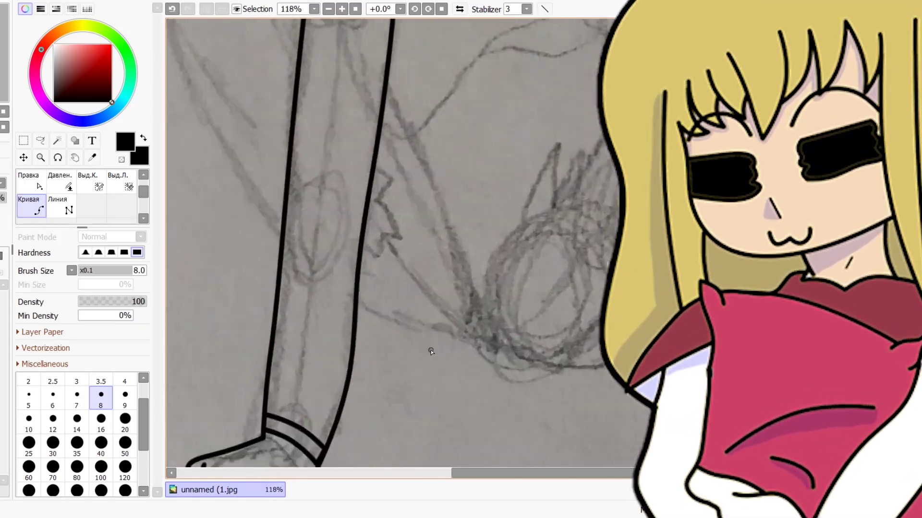
scroll(370, 168, down, 4)
scroll(365, 156, up, 3)
scroll(364, 154, up, 5)
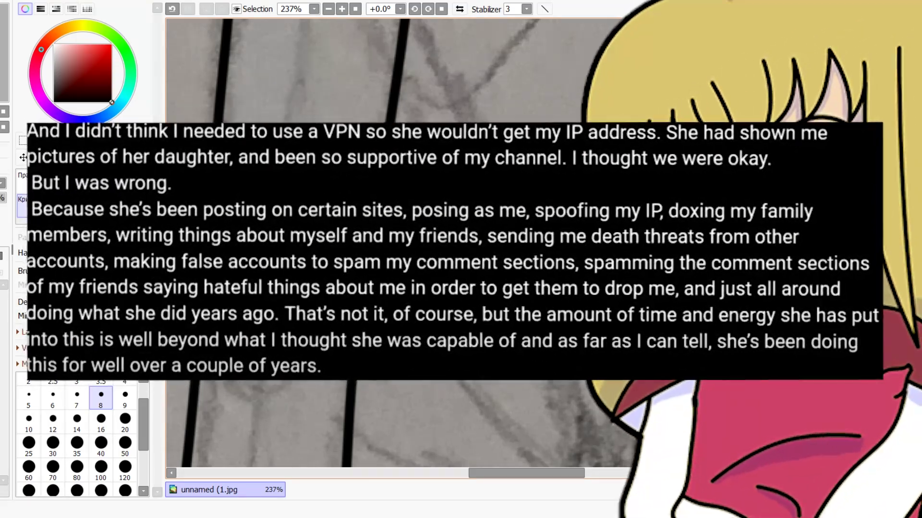
scroll(403, 240, up, 5)
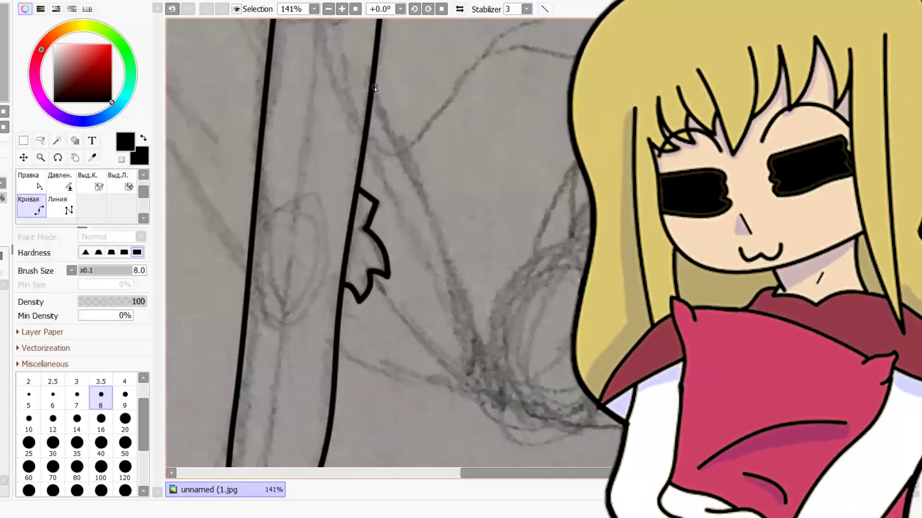
Step: Ink the body outline from the inner edge of the left arm down the waist and around the underside of the hip
click(374, 89)
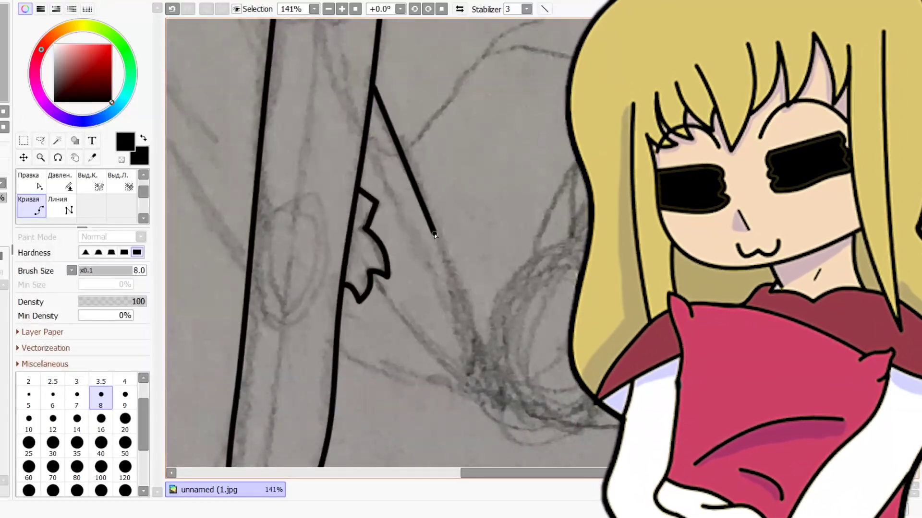
click(434, 236)
scroll(344, 247, down, 5)
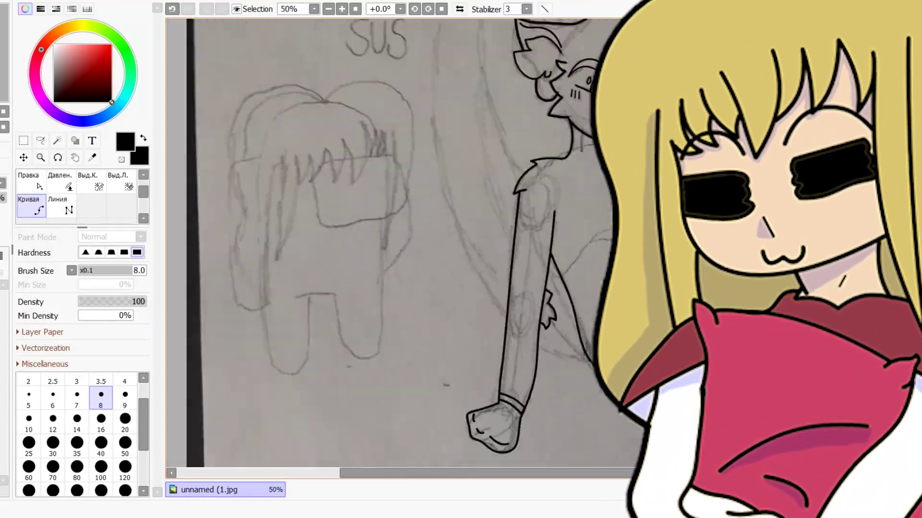
scroll(344, 248, up, 5)
scroll(345, 247, down, 1)
scroll(560, 93, down, 4)
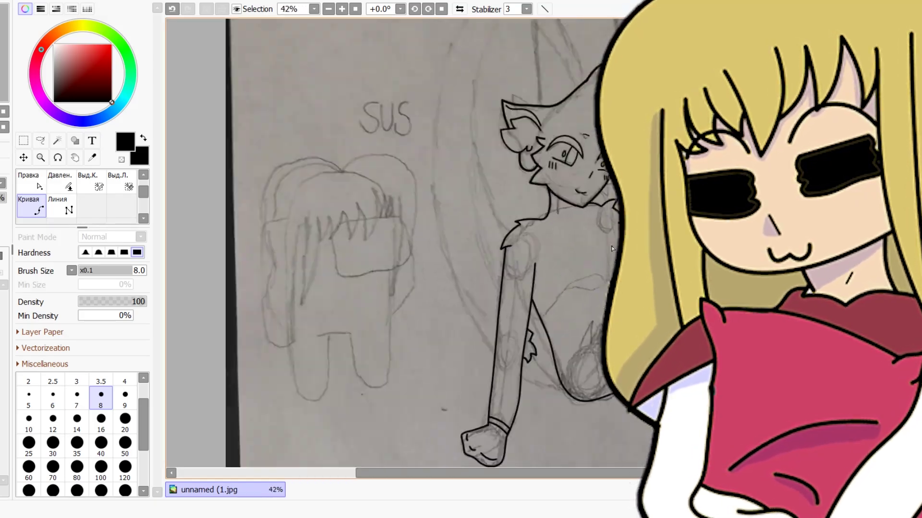
Step: Ink the small fur point below the right shoulder and the long side line of the torso beneath it
scroll(560, 92, up, 5)
scroll(560, 93, down, 1)
scroll(560, 93, up, 2)
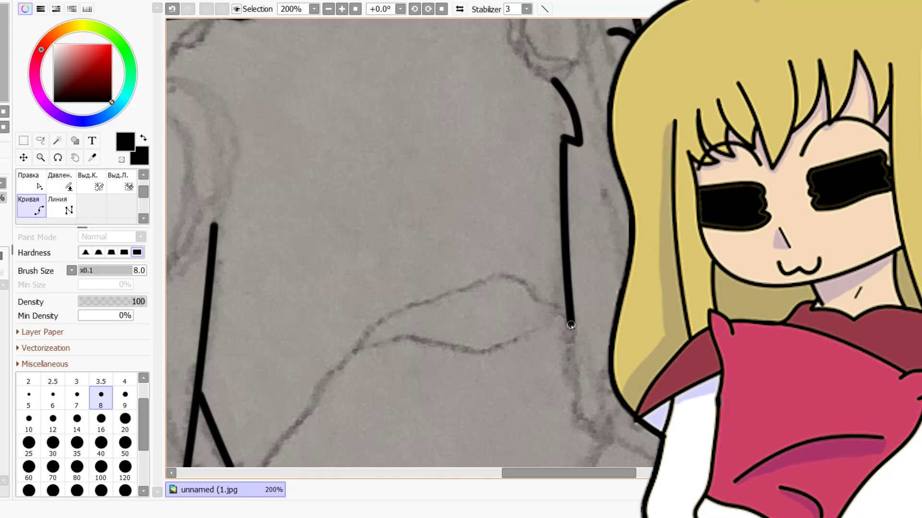
scroll(624, 396, down, 5)
Step: Ink the spiky fur tuft above the hip and the upper edge of the thigh rising from it
scroll(632, 396, up, 2)
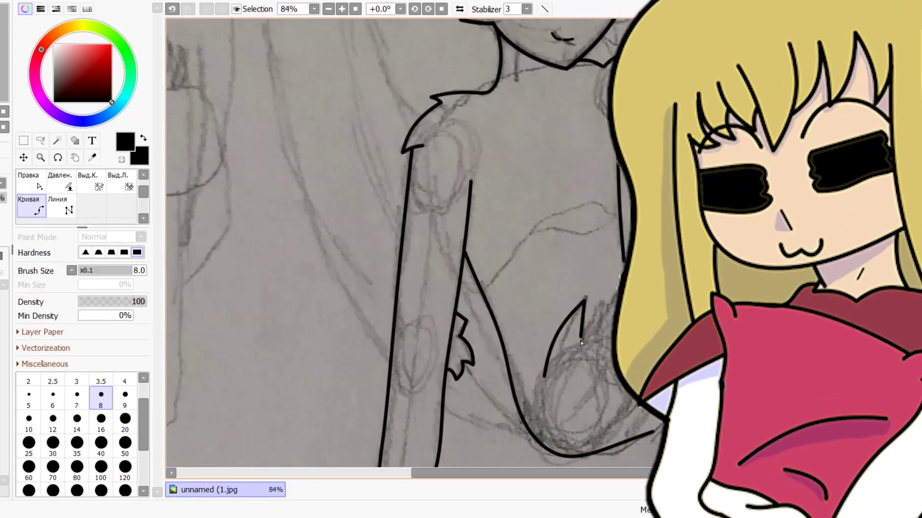
scroll(580, 340, up, 4)
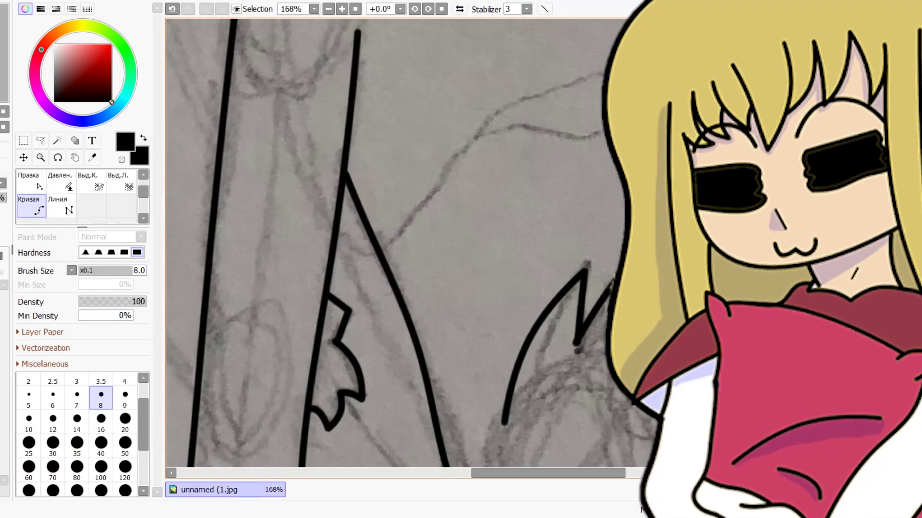
scroll(562, 359, down, 2)
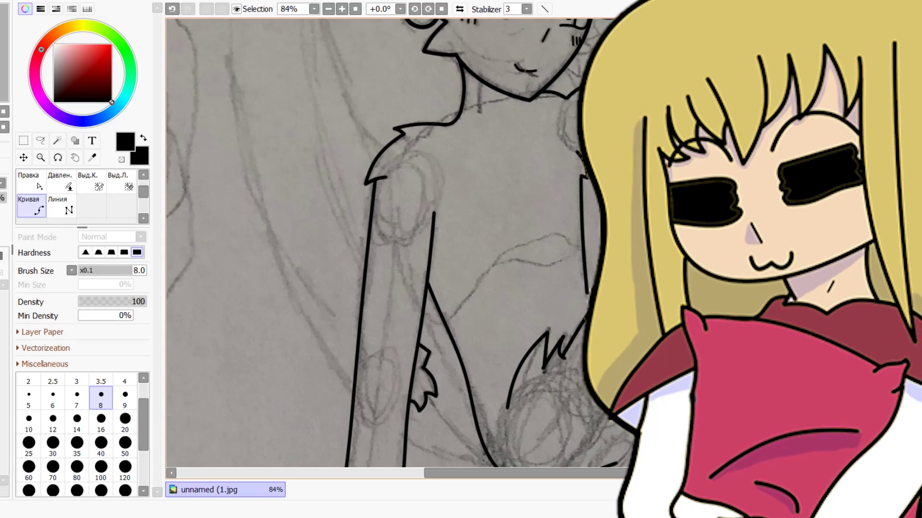
scroll(563, 359, up, 2)
scroll(563, 359, down, 4)
scroll(576, 339, up, 2)
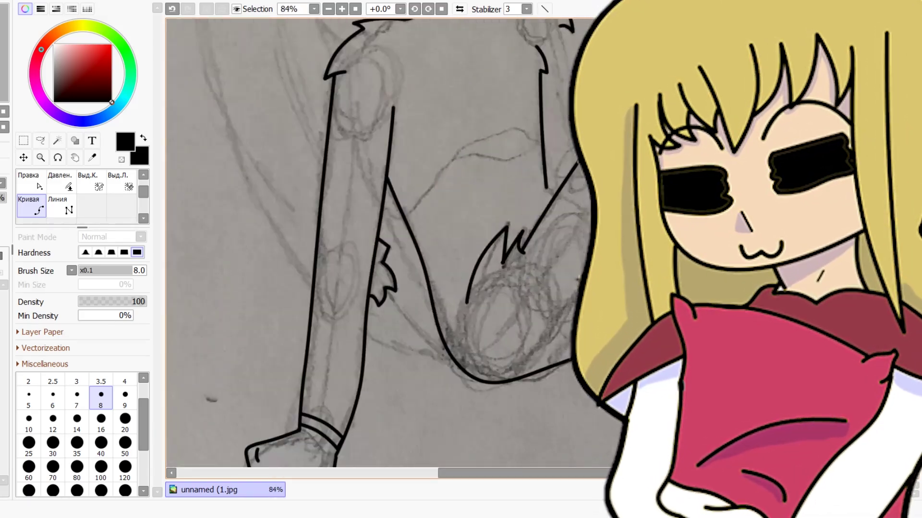
Step: Ink the underside of the thigh up toward the knee and adjust its curve to join the hip outline smoothly
scroll(576, 339, up, 13)
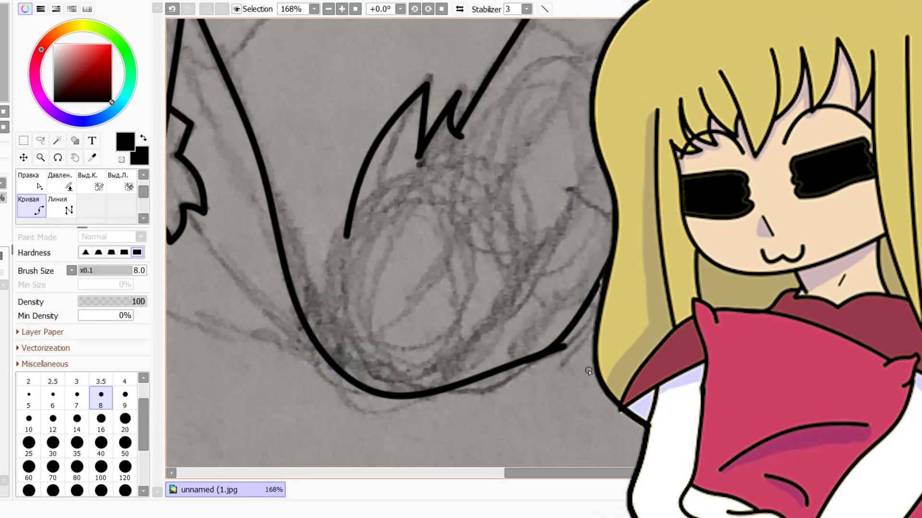
drag(567, 303, 552, 278)
drag(400, 344, 409, 353)
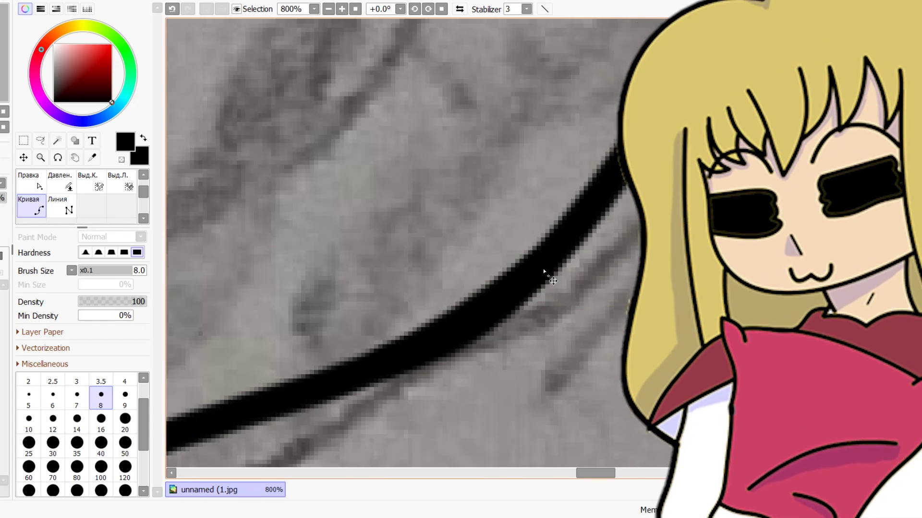
scroll(547, 276, down, 10)
scroll(591, 194, up, 3)
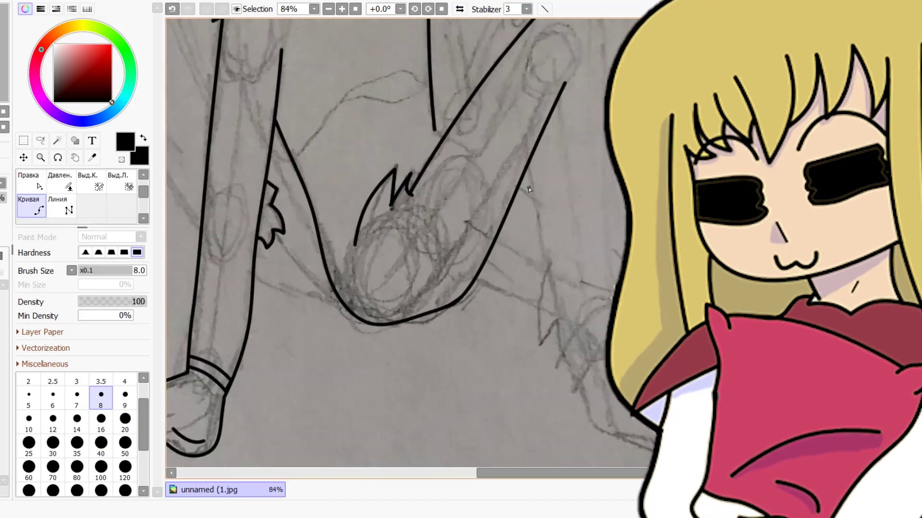
Step: Ink the bent knee and lower leg, with a pointed fur tuft at the heel and the outline of the foot
scroll(529, 169, up, 3)
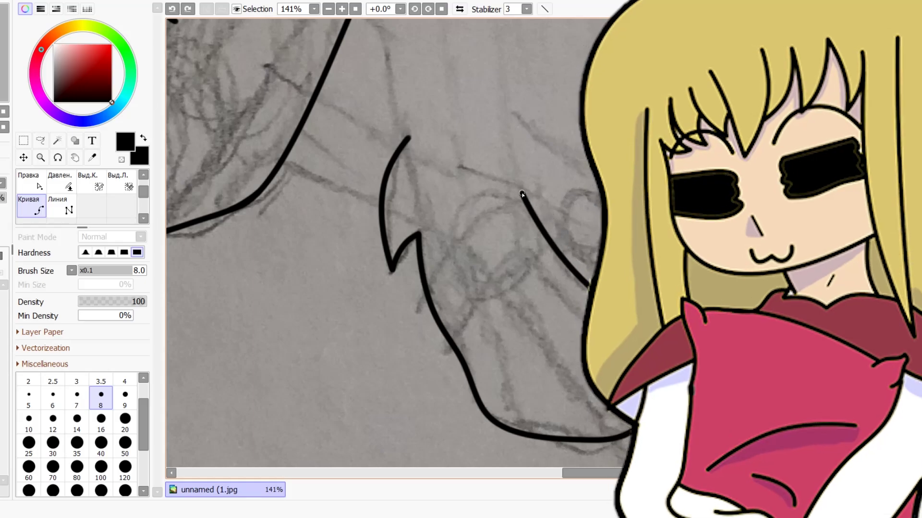
scroll(468, 262, down, 4)
scroll(473, 81, up, 4)
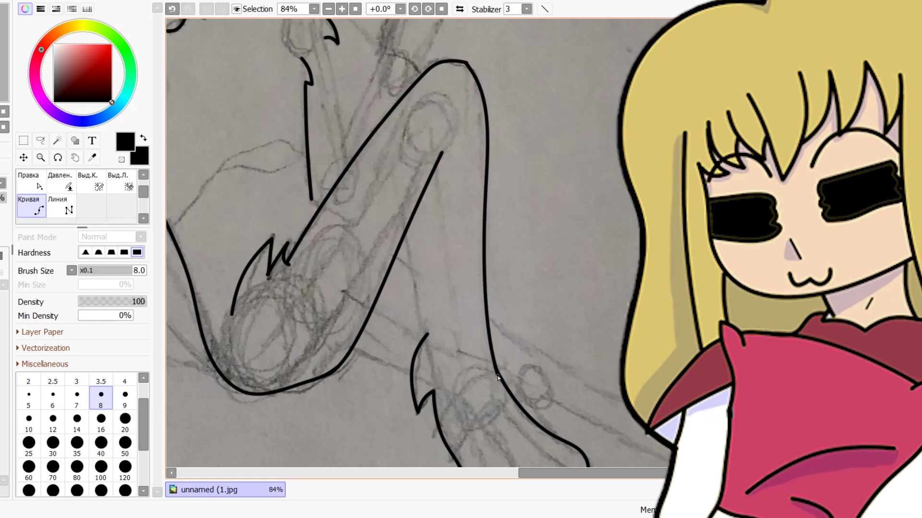
Step: Refine the join between the shin and foot lines and ink the back of the calf below the knee
scroll(498, 378, up, 12)
scroll(511, 371, up, 1)
double_click(512, 370)
scroll(509, 367, down, 11)
scroll(337, 151, up, 2)
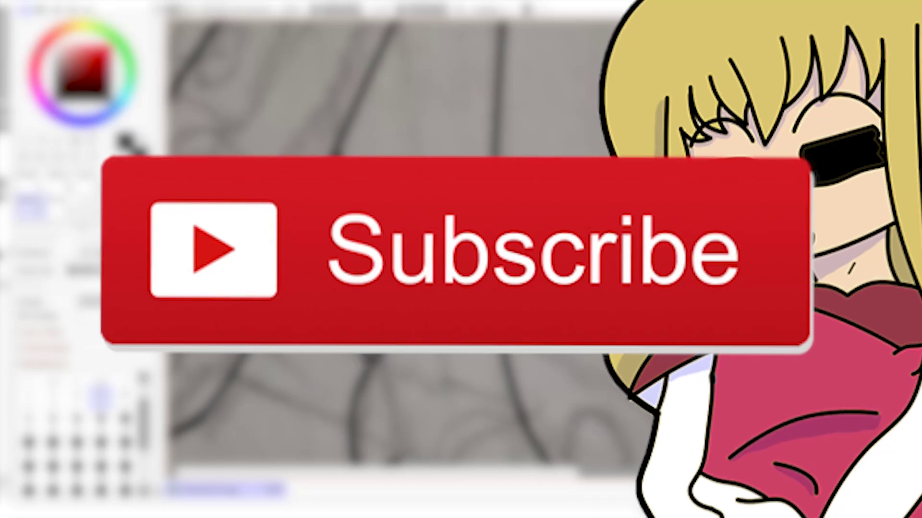
scroll(399, 245, down, 7)
scroll(398, 245, up, 7)
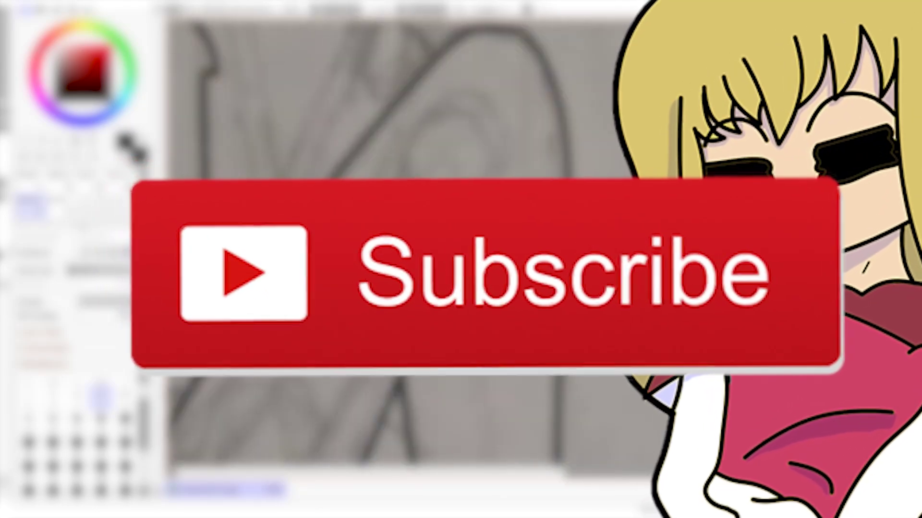
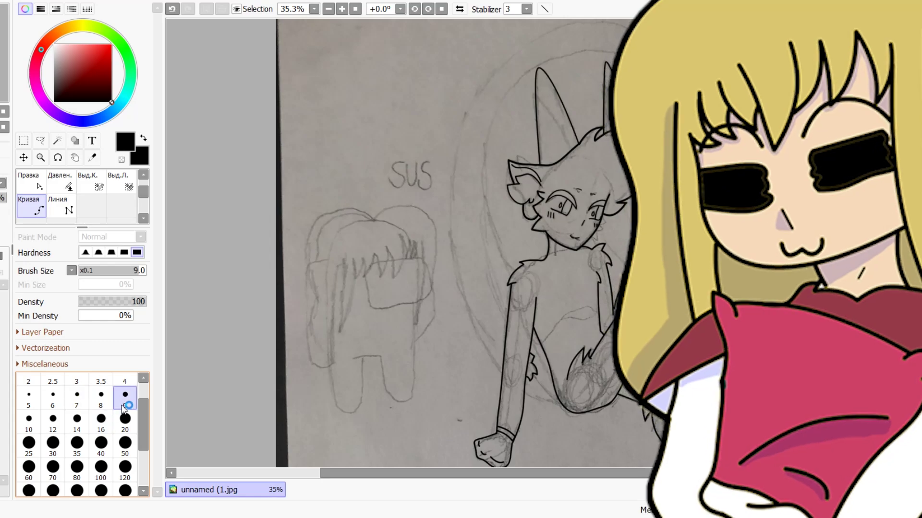
Step: Set the curve brush size to 12 and ink the lower edge of the large oval between the hip and the arm
click(53, 422)
scroll(608, 379, up, 4)
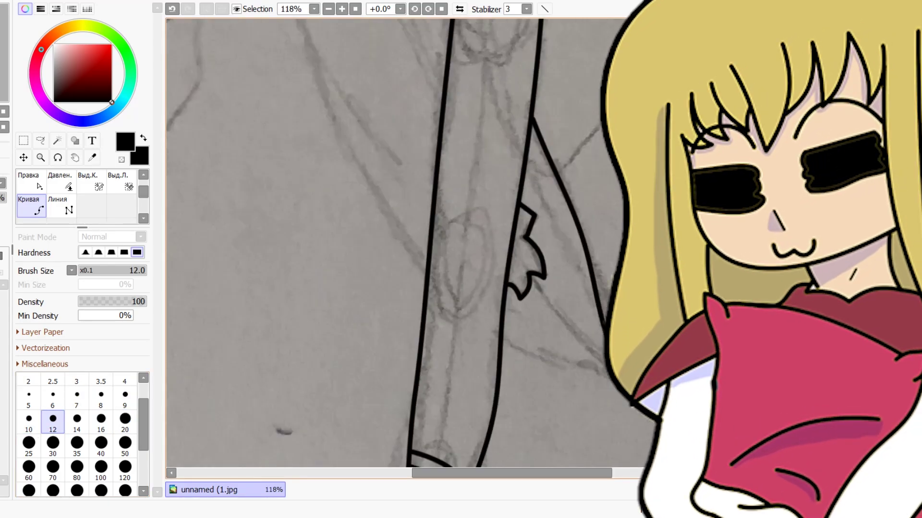
click(619, 370)
click(559, 364)
double_click(502, 339)
scroll(415, 325, down, 8)
scroll(392, 158, up, 3)
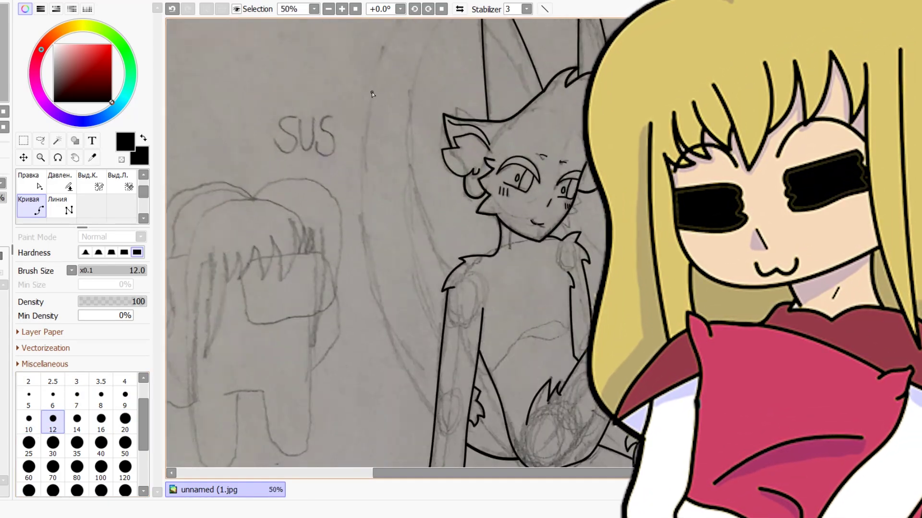
Step: Ink the outer edge of the large oval behind the character, down to the supporting arm
click(372, 92)
click(363, 268)
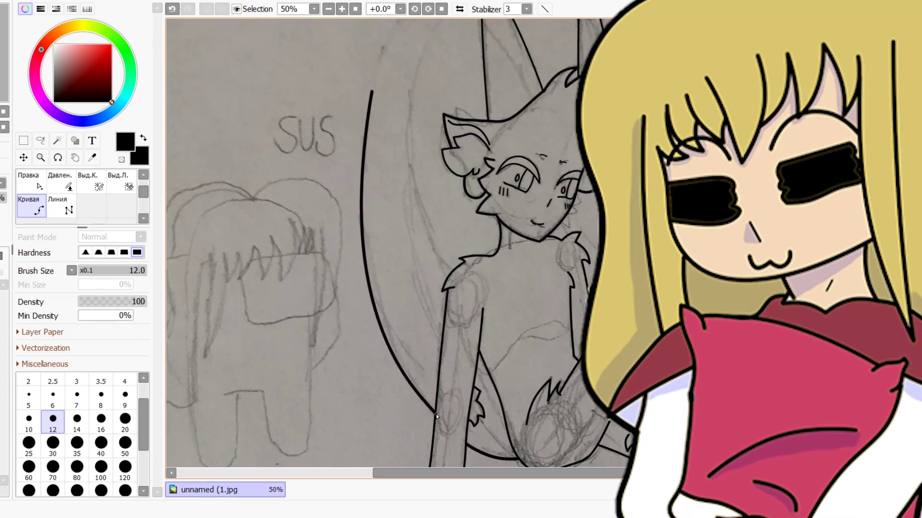
scroll(452, 315, up, 3)
scroll(304, 356, up, 2)
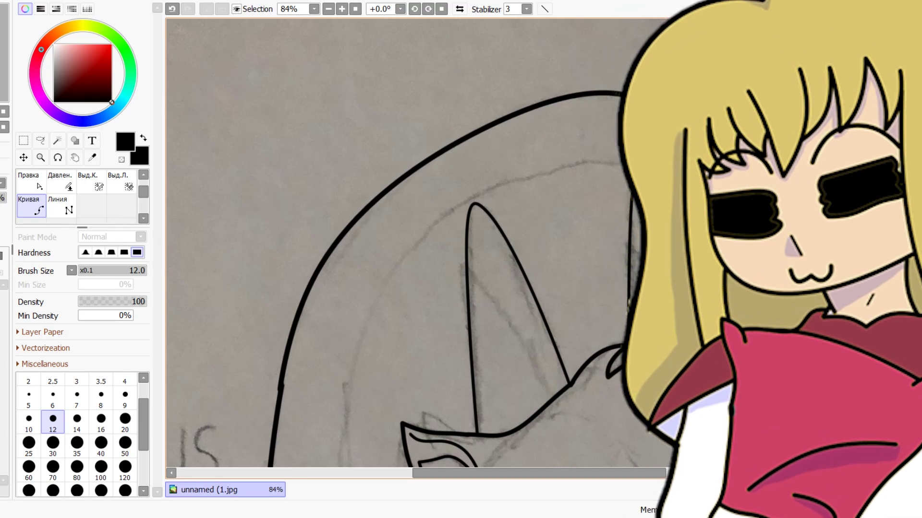
Step: Ink the inner edge of the large oval, curving over the ears and down toward the shoulder
click(528, 153)
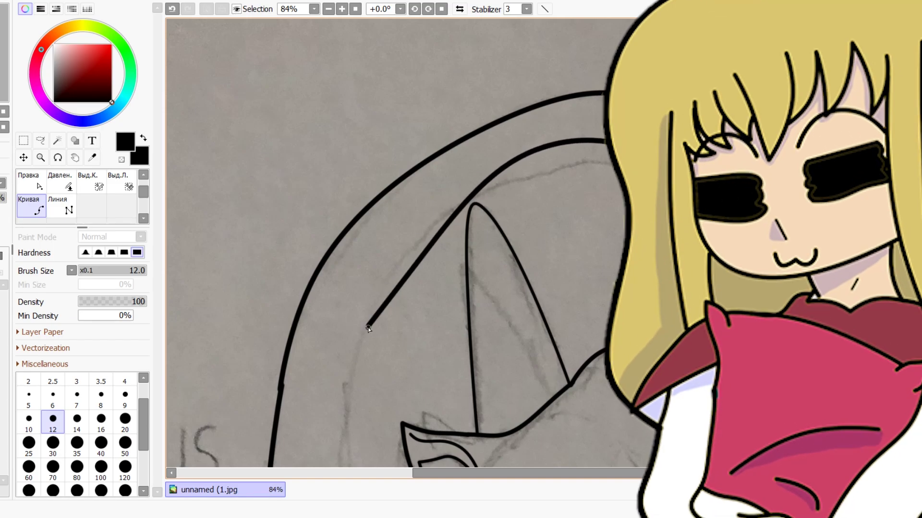
scroll(358, 377, down, 7)
scroll(359, 435, up, 5)
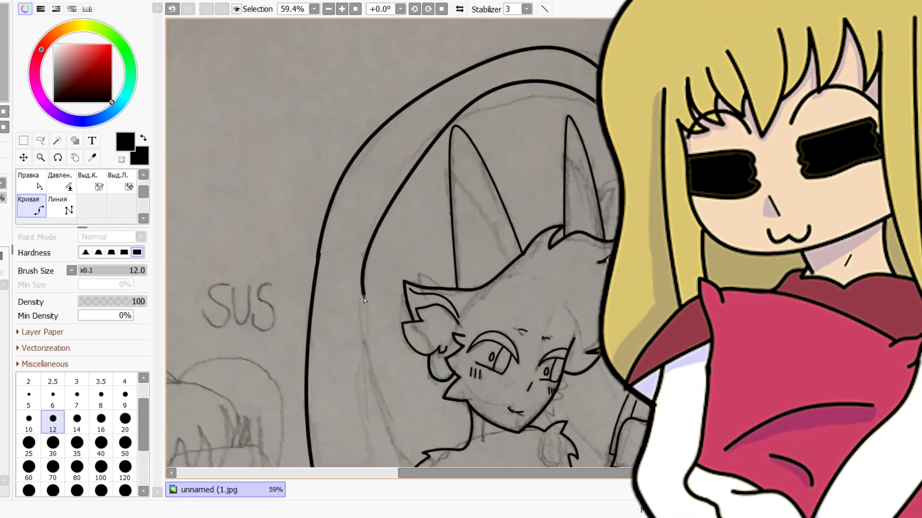
click(363, 283)
click(391, 431)
double_click(419, 464)
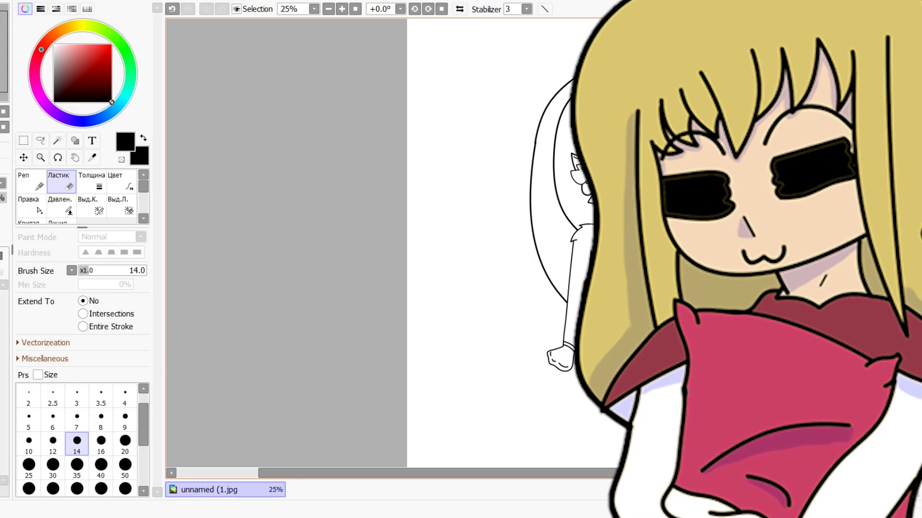
Step: Switch back to the curve tool and extend the end of the elbow fur tuft with a short hooked line inside the arm
scroll(588, 179, up, 5)
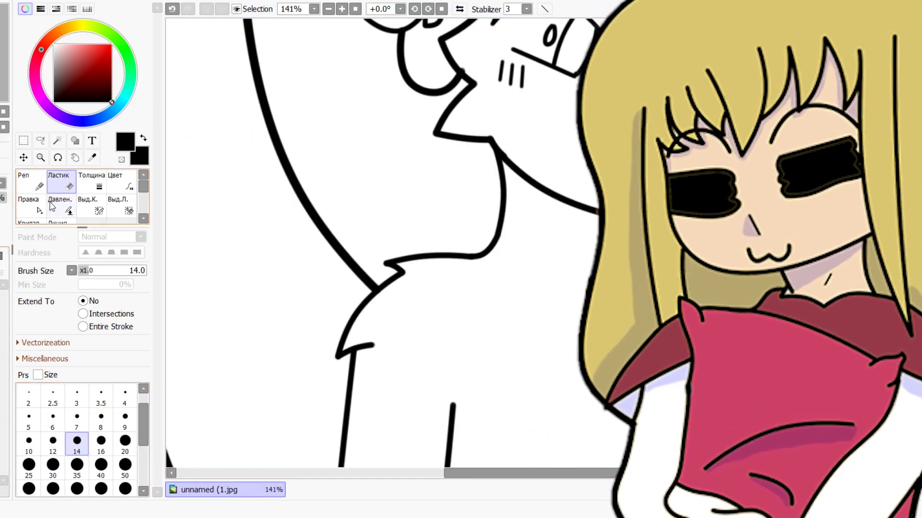
scroll(58, 209, down, 1)
click(29, 206)
scroll(404, 247, down, 10)
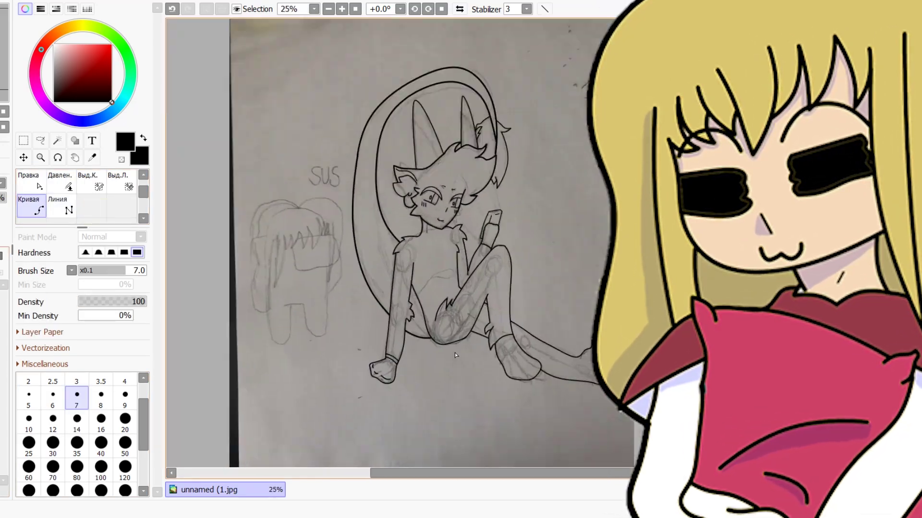
scroll(405, 341, up, 8)
scroll(398, 323, up, 5)
click(506, 277)
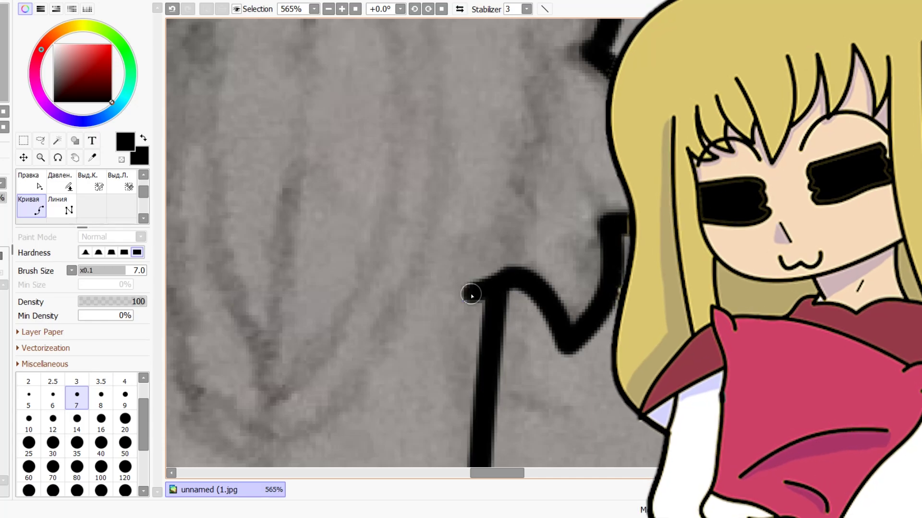
click(471, 294)
double_click(452, 318)
scroll(469, 276, down, 7)
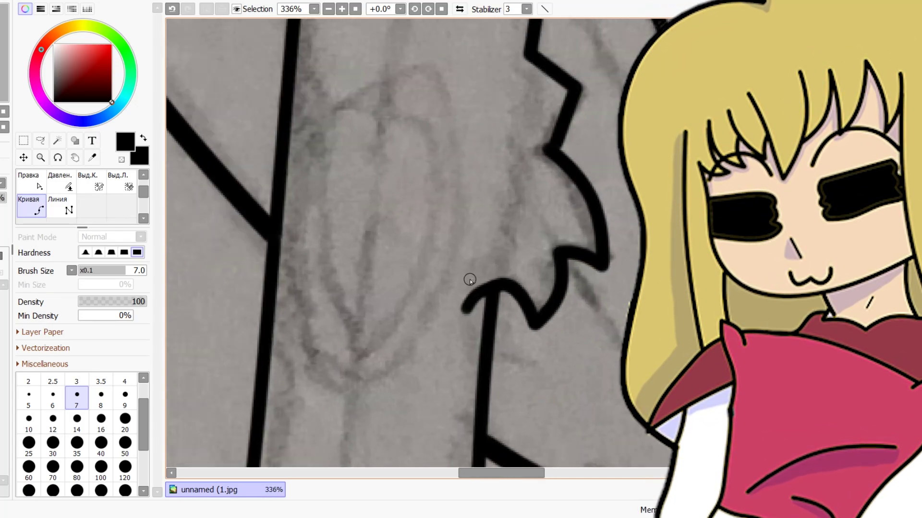
Step: Ink a short curved neck line starting under the character's chin
scroll(518, 140, up, 3)
scroll(517, 139, up, 2)
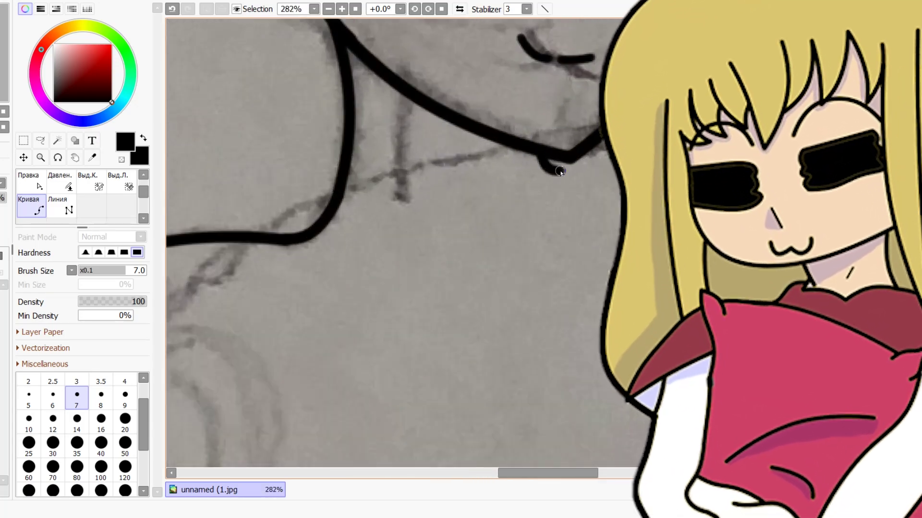
scroll(528, 163, down, 7)
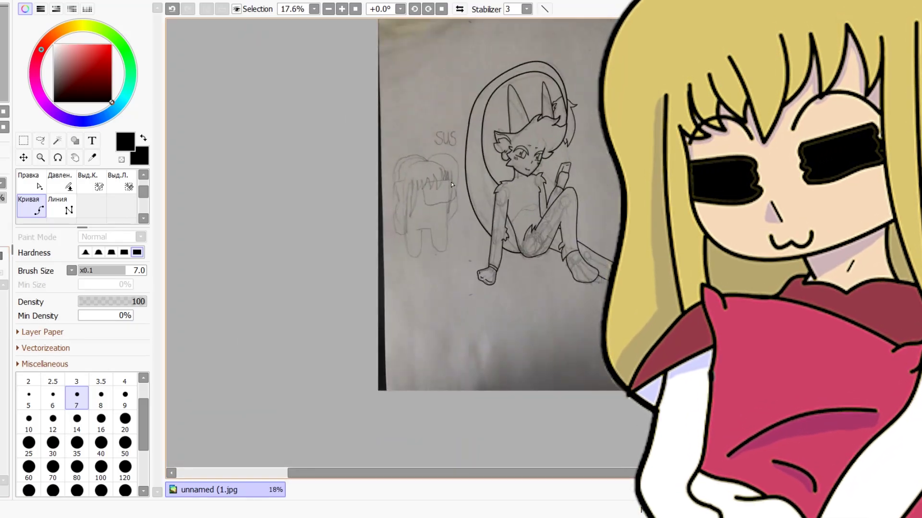
Step: Ink two pointed fringe spikes above the visor of the small second character
scroll(451, 182, up, 4)
scroll(471, 154, up, 3)
click(492, 114)
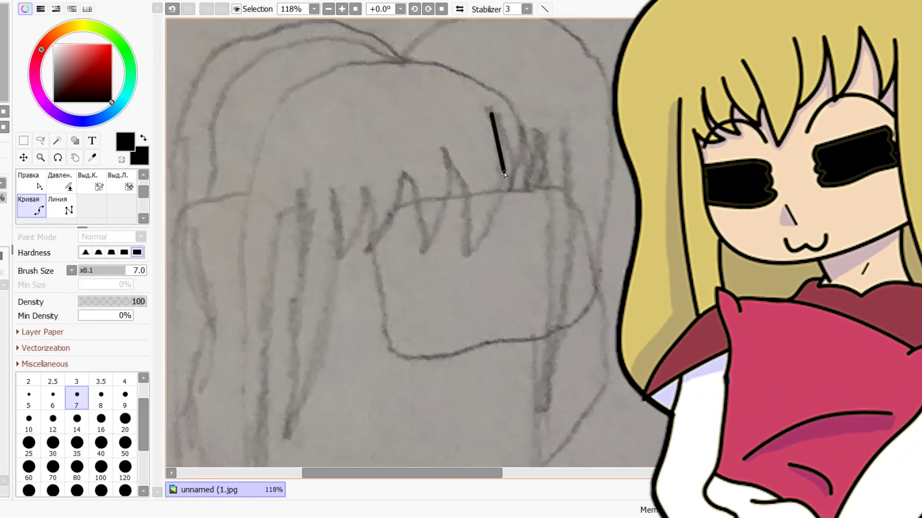
click(504, 174)
double_click(473, 251)
click(472, 252)
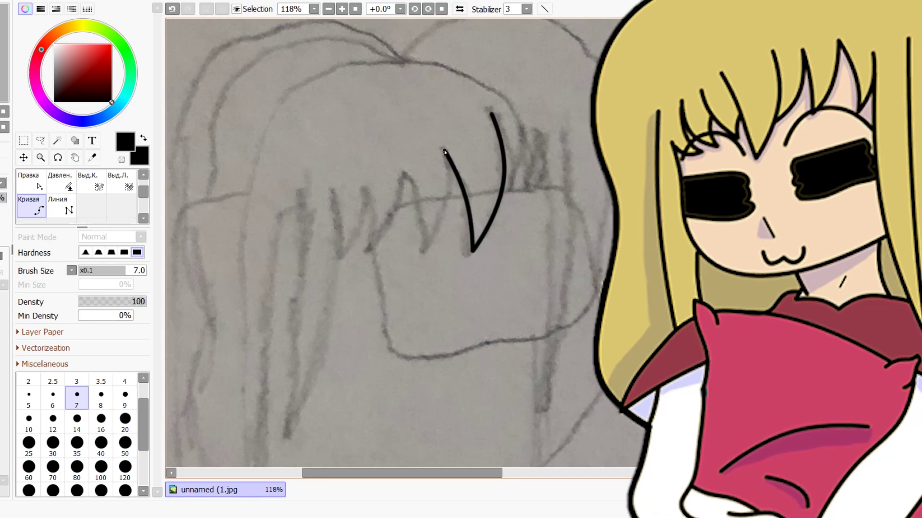
click(443, 150)
click(423, 251)
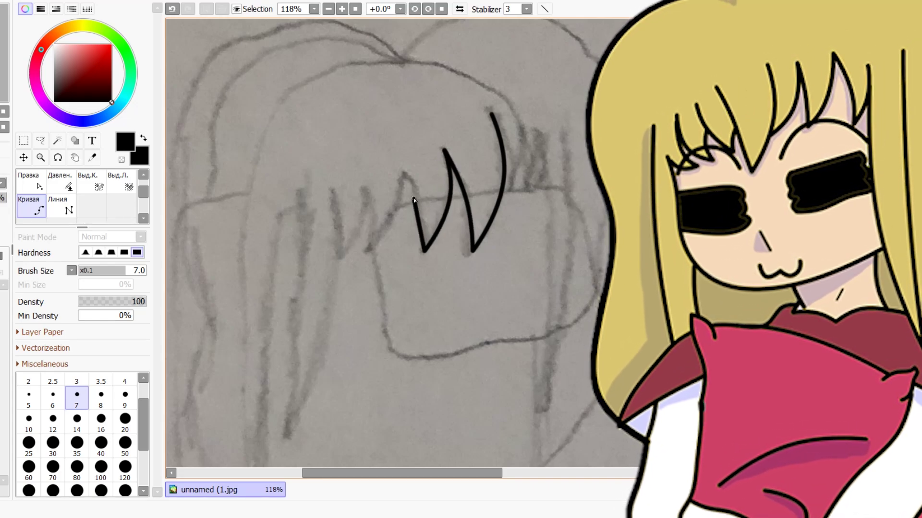
double_click(404, 173)
Step: Add the narrower overlapping spikes at the right end of the small character's fringe
click(494, 117)
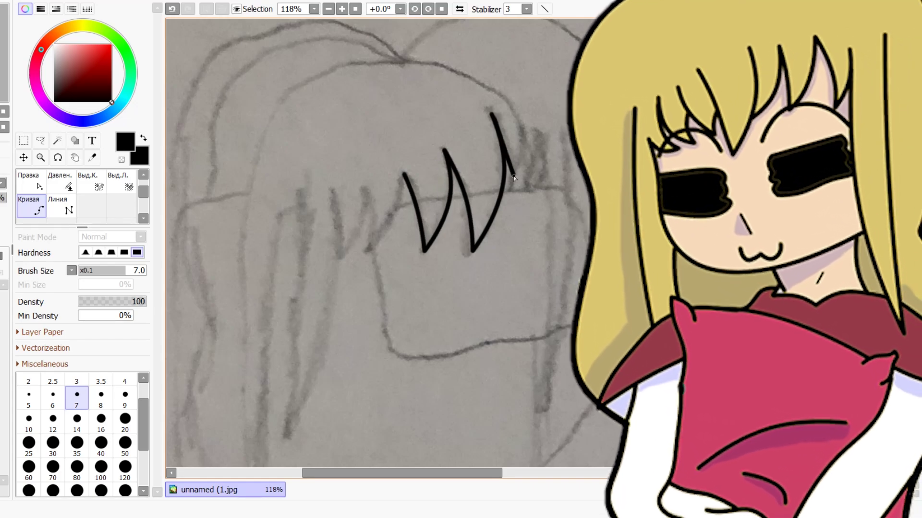
click(507, 220)
scroll(527, 163, up, 4)
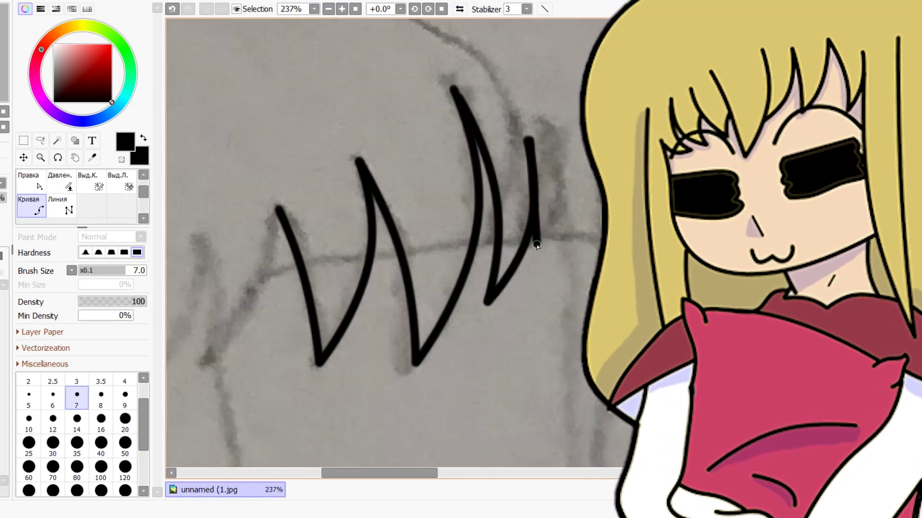
click(528, 139)
click(528, 273)
double_click(558, 131)
scroll(566, 131, down, 6)
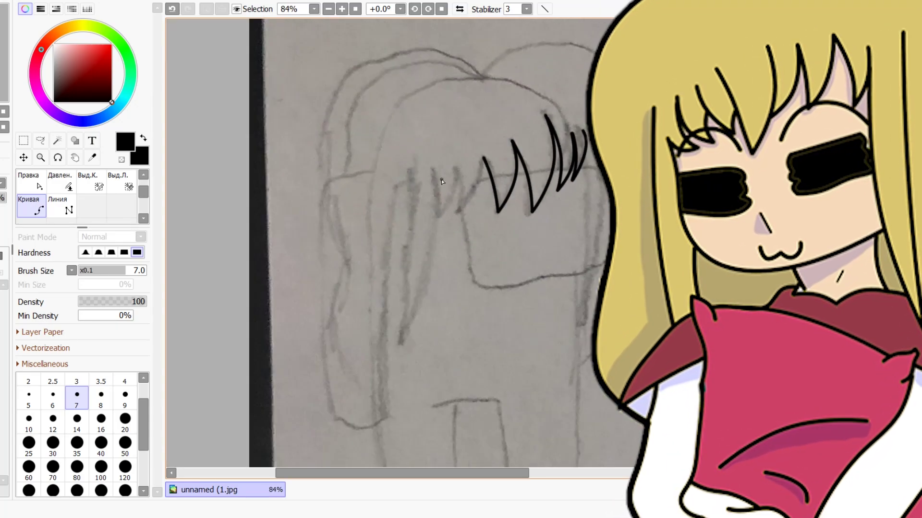
Step: Continue the small character's fringe with spikes toward the left side of its head
scroll(484, 178, up, 4)
click(478, 149)
click(445, 262)
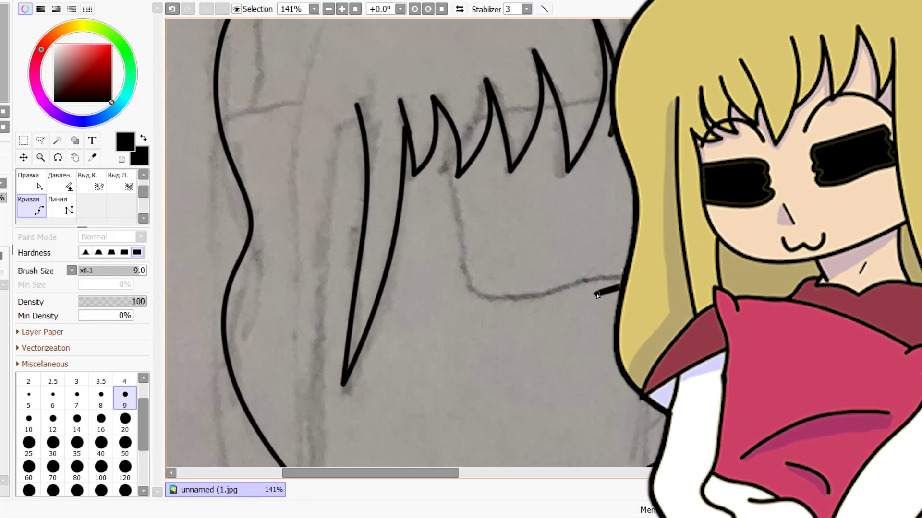
mouse_move(597, 294)
mouse_down()
mouse_move(479, 302)
mouse_move(468, 291)
mouse_move(465, 241)
mouse_move(449, 241)
mouse_move(448, 152)
mouse_up()
Step: Ink the visor's upper edge with short segments in the gaps between the fringe spikes
scroll(465, 124, up, 7)
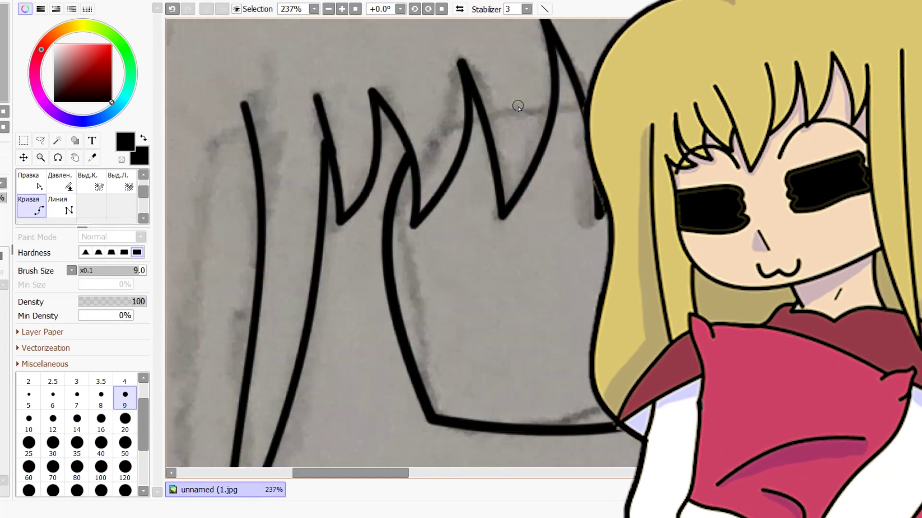
scroll(329, 241, down, 2)
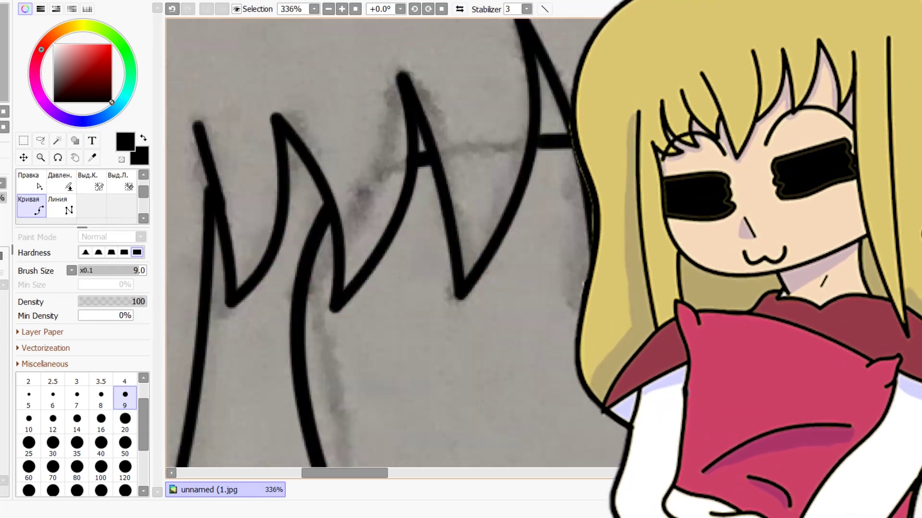
scroll(770, 119, up, 2)
scroll(539, 442, down, 10)
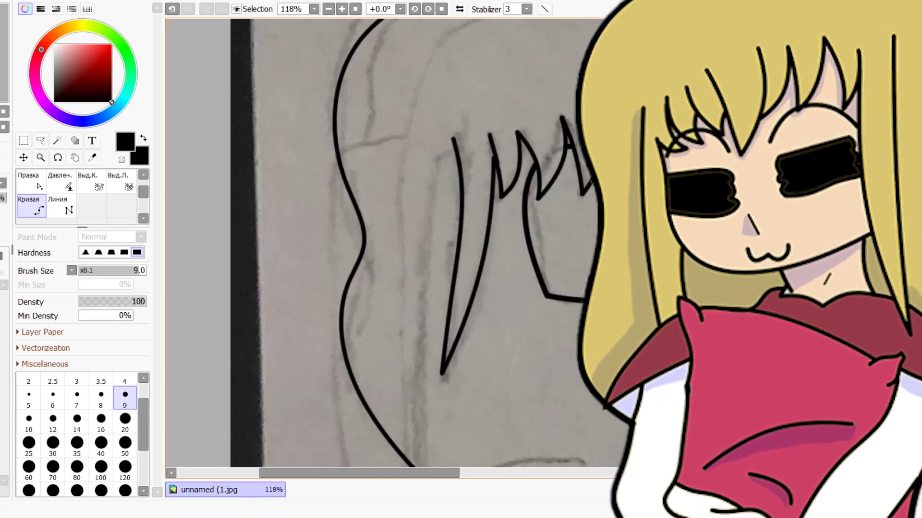
Step: Ink the small character's left leg as a rounded outline from the hair's lower tip up to the crotch, redoing its first curve
scroll(539, 443, up, 4)
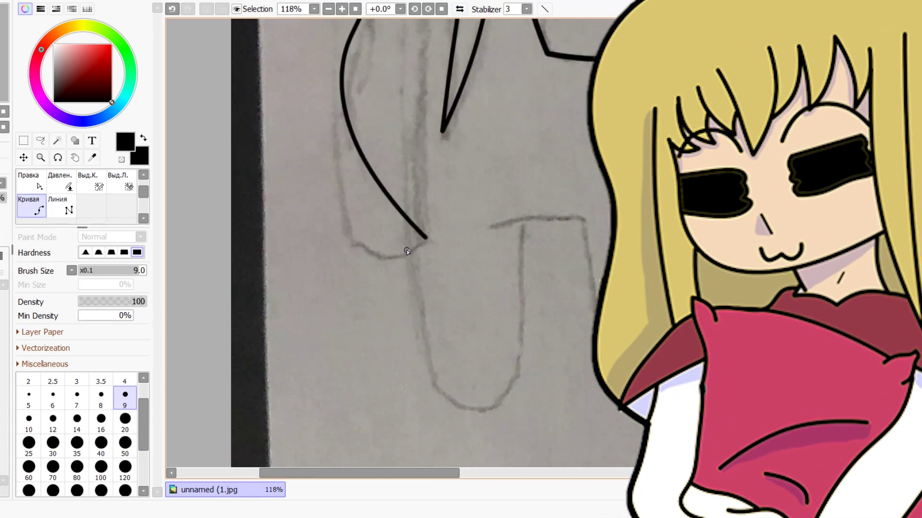
click(407, 221)
click(427, 374)
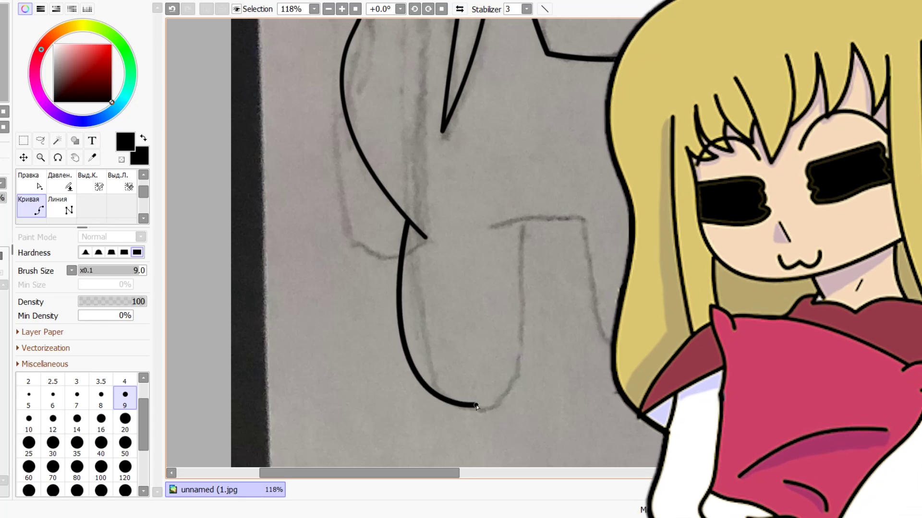
key(ctrl+z)
click(424, 360)
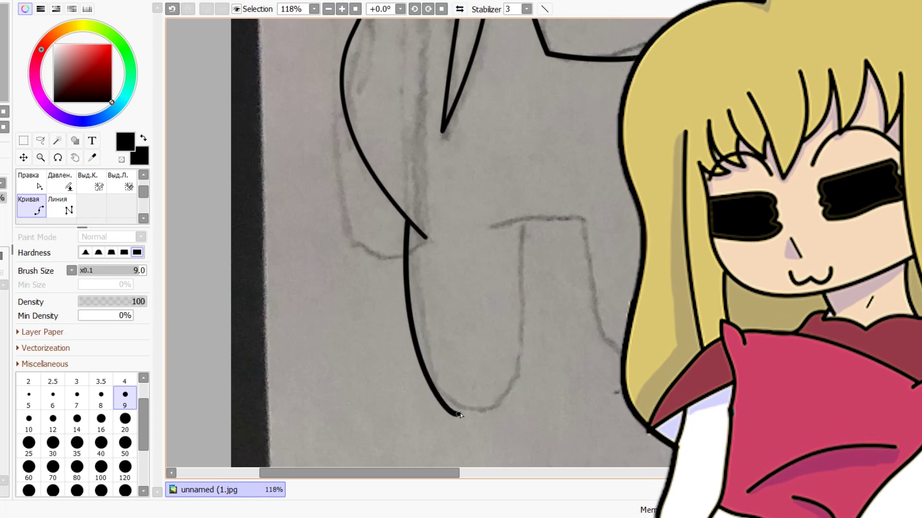
click(460, 415)
click(515, 394)
click(519, 220)
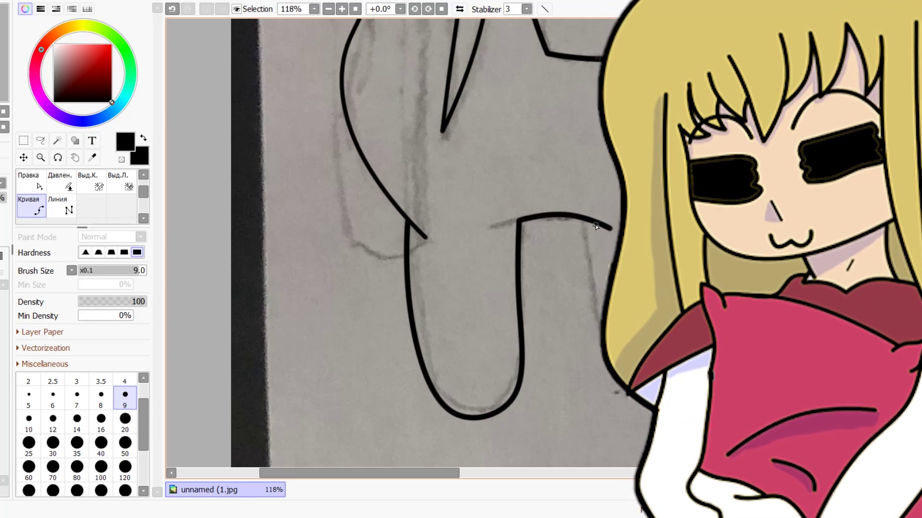
Step: Ink the curved crotch line between the small character's legs and the inner edge of its right leg
click(609, 229)
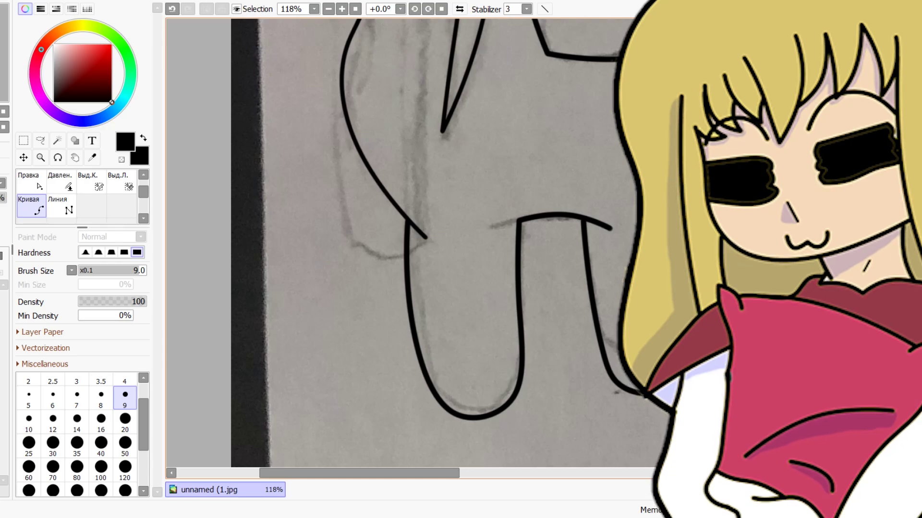
scroll(605, 291, down, 4)
scroll(671, 170, up, 9)
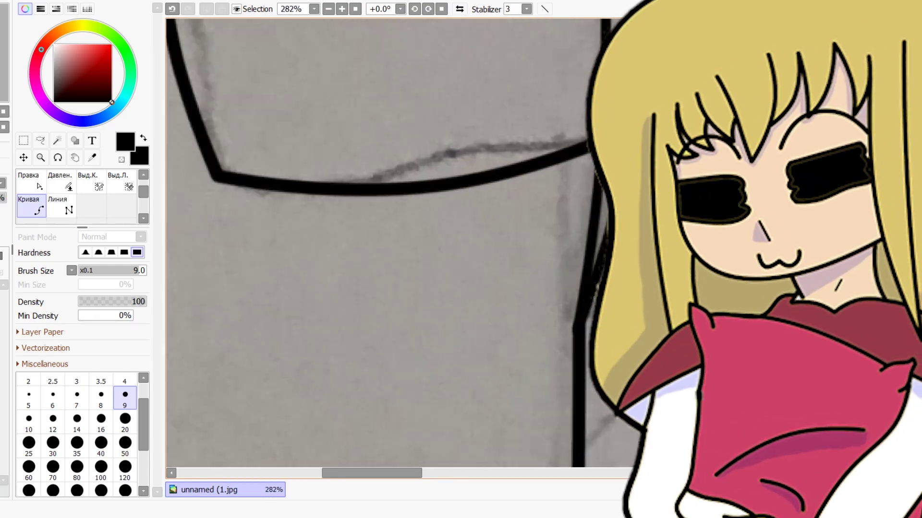
Step: Touch up the visor's lower right corner and ink the long inner edge of the left hair from the fringe to its lower tip
click(586, 153)
scroll(581, 339, down, 4)
scroll(465, 355, up, 3)
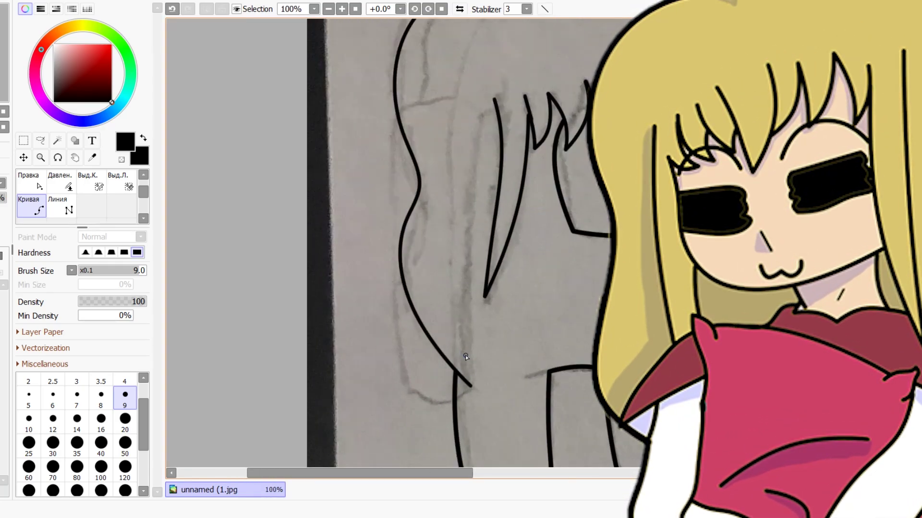
click(462, 134)
double_click(472, 392)
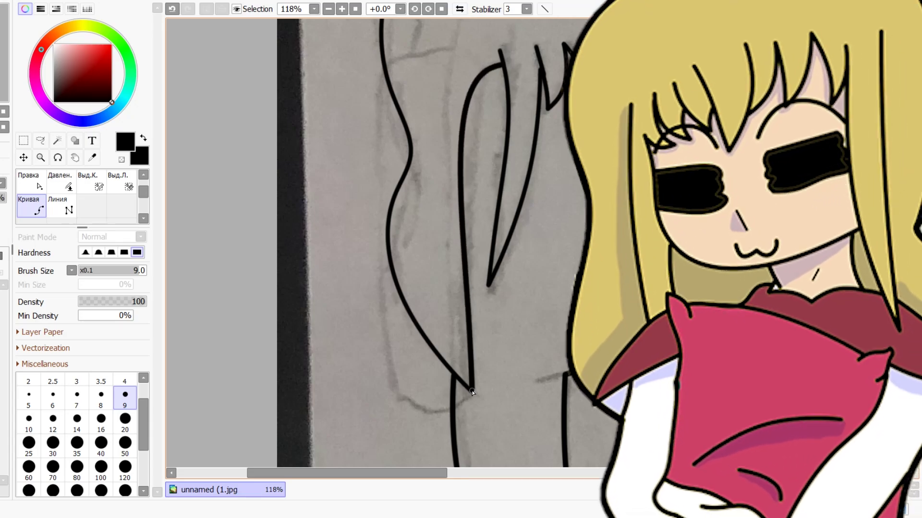
Step: Ink the rounded back section of the left hair from the leg, around its bottom and up to the wavy outline
click(452, 410)
click(423, 413)
click(387, 376)
click(381, 246)
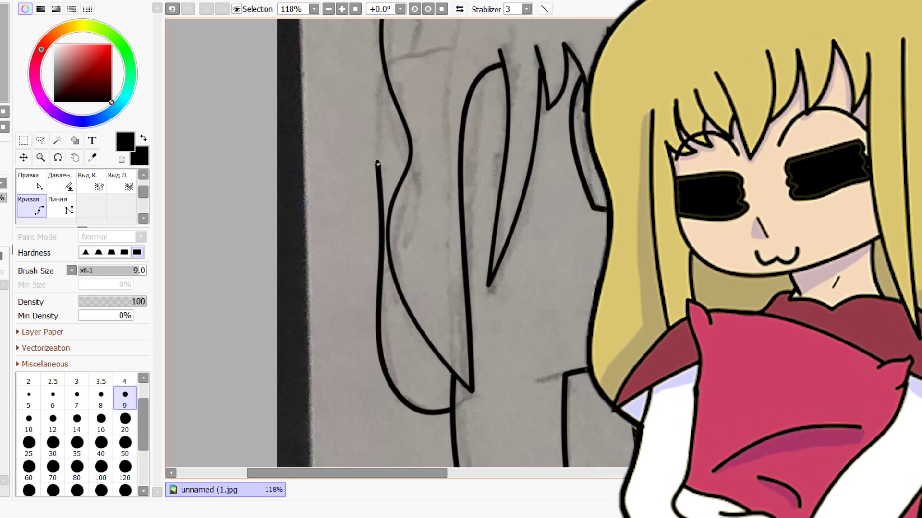
click(377, 156)
double_click(385, 72)
Step: Trace the first letter S of the SUS lettering above the small character
scroll(431, 216, down, 3)
scroll(480, 91, up, 6)
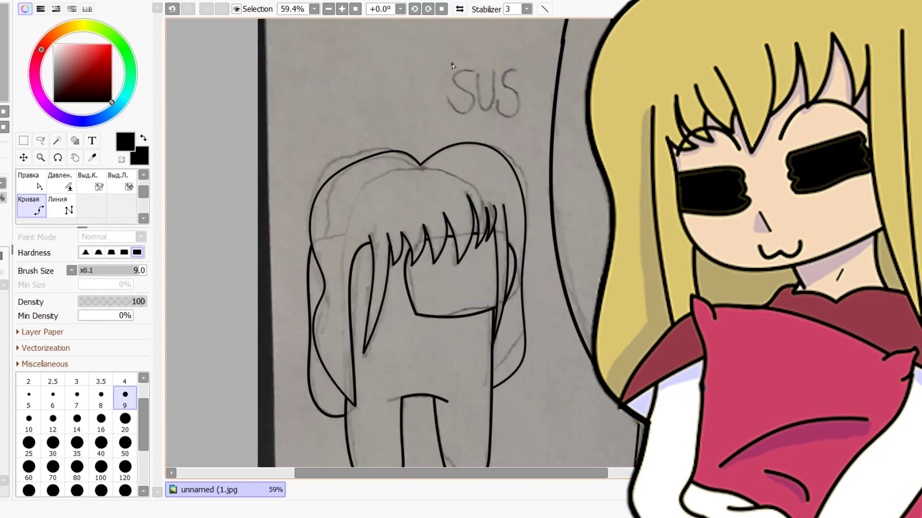
click(542, 93)
click(400, 140)
click(472, 226)
click(532, 280)
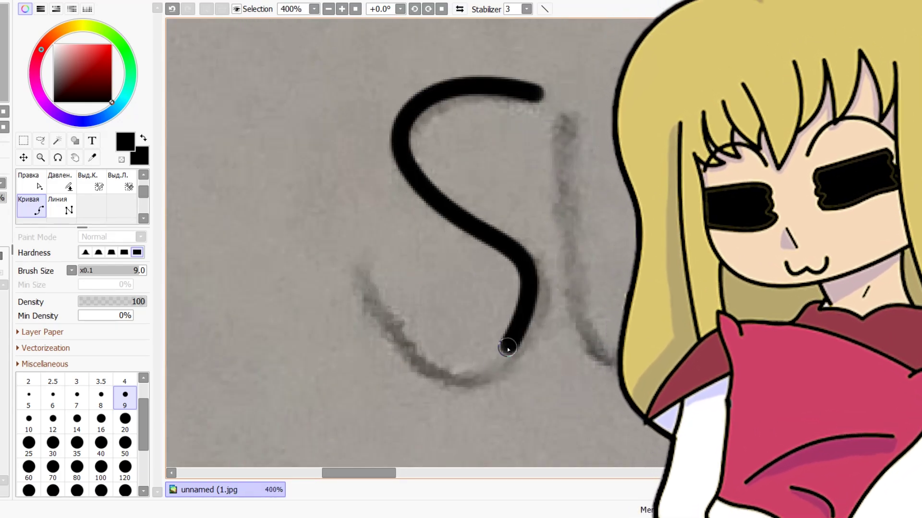
click(477, 375)
double_click(358, 287)
Step: Complete the lower curve of the first S and trace the left side of the letter U in the SUS lettering
click(564, 114)
click(583, 339)
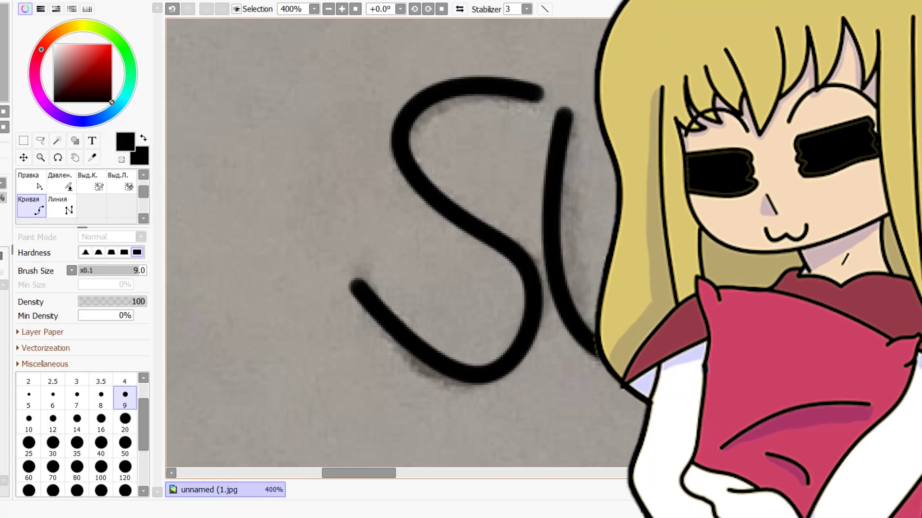
Step: Examine the inked SUS lettering, the small long-haired character, the oval and the eared character as clean line art
scroll(399, 242, down, 15)
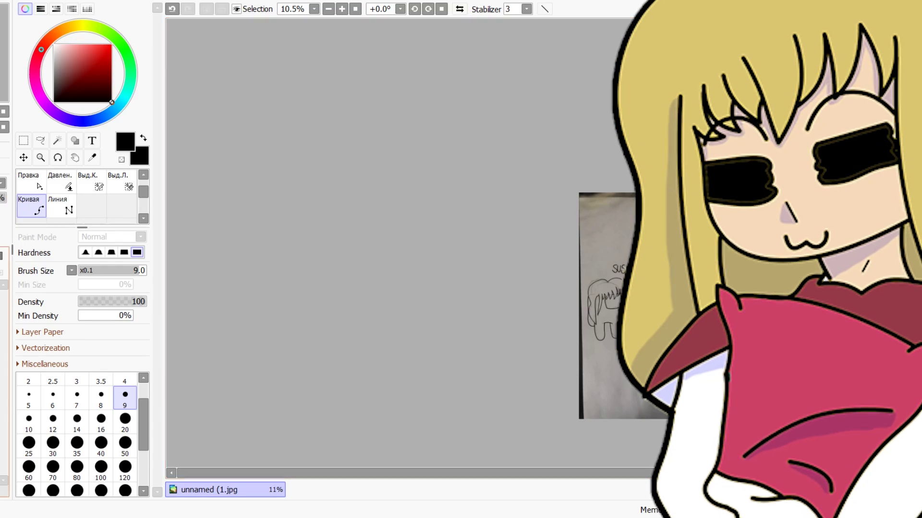
scroll(855, 252, up, 6)
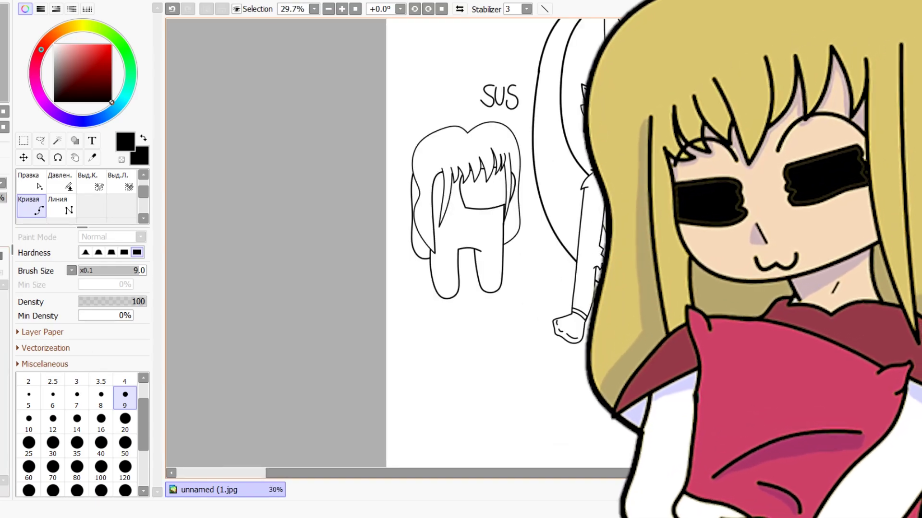
scroll(568, 175, down, 2)
scroll(536, 141, up, 12)
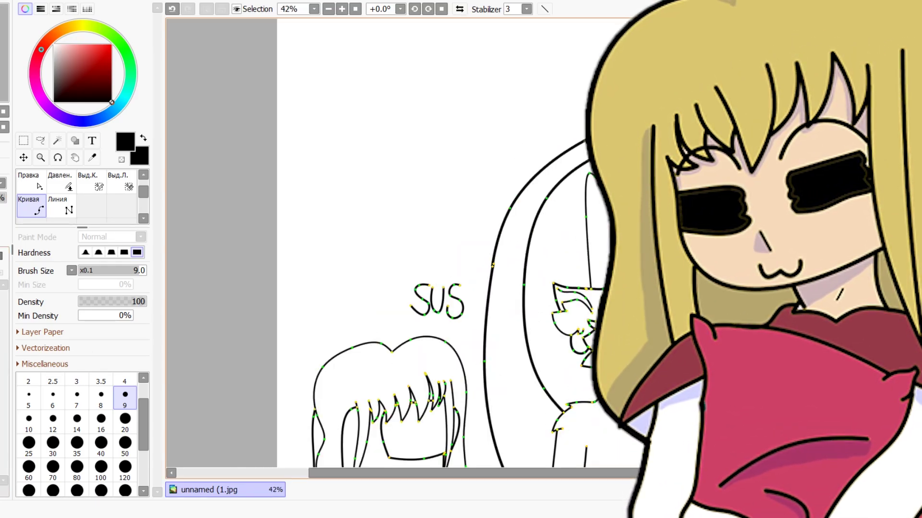
scroll(531, 214, down, 8)
scroll(494, 165, up, 3)
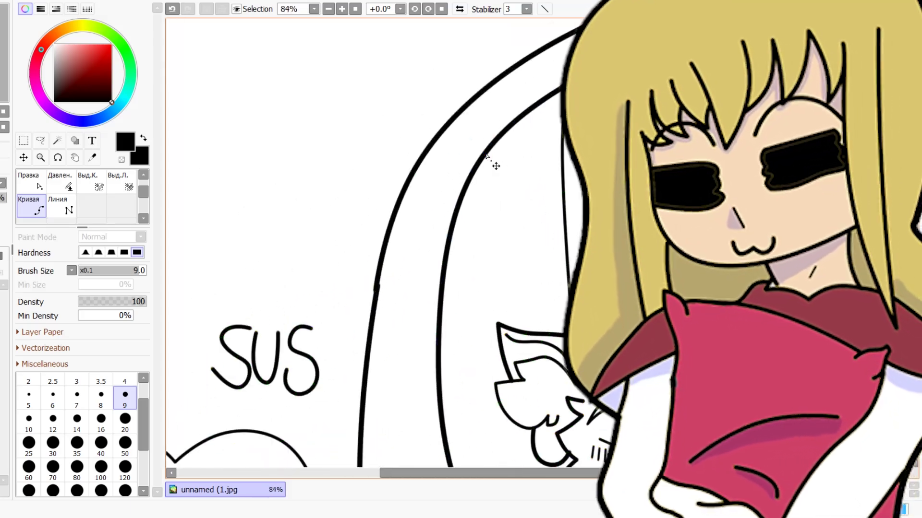
scroll(493, 173, down, 3)
scroll(494, 168, up, 1)
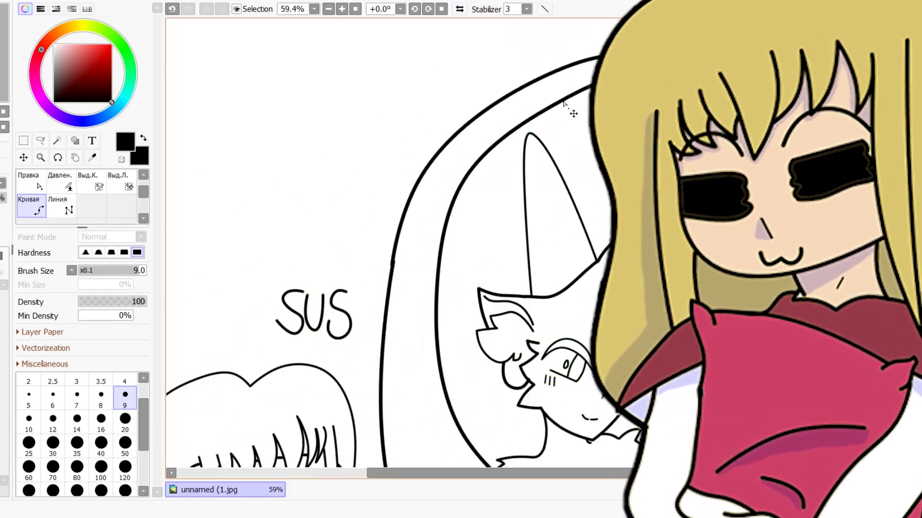
scroll(552, 106, up, 1)
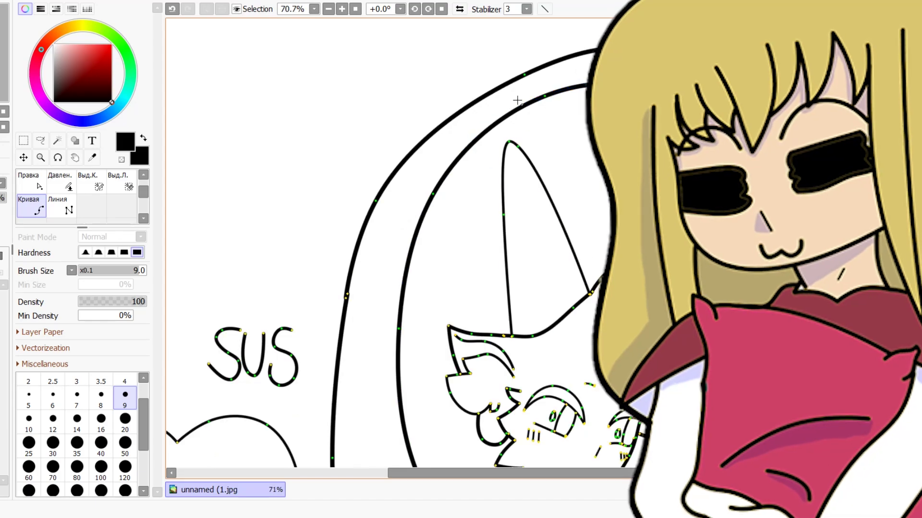
scroll(552, 96, down, 3)
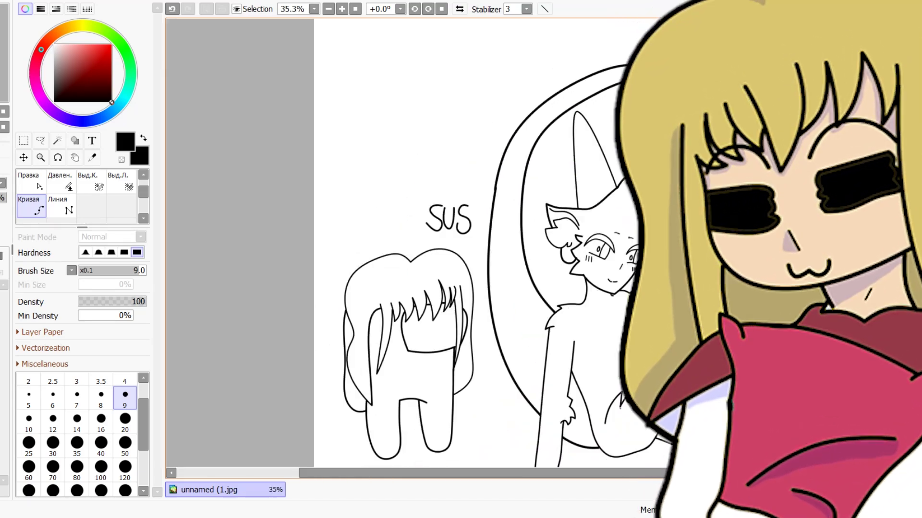
scroll(582, 65, up, 2)
scroll(559, 166, down, 2)
scroll(554, 181, up, 2)
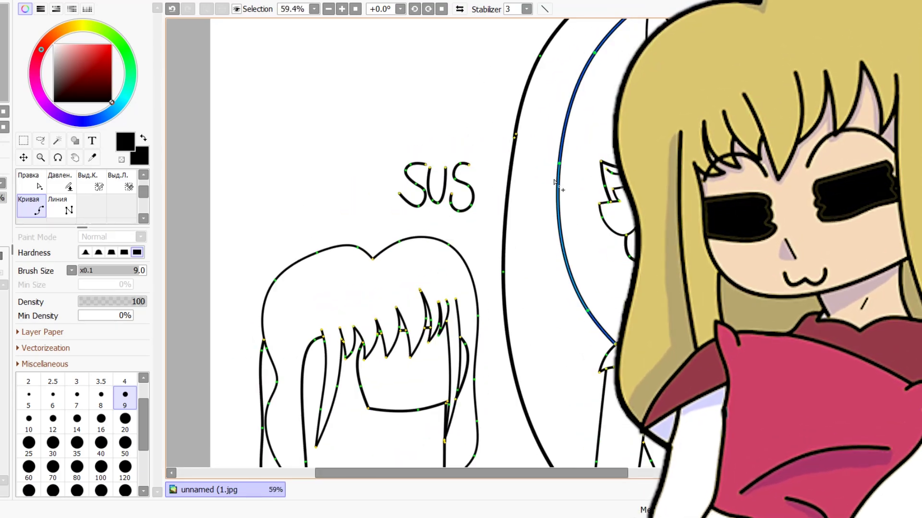
scroll(567, 175, down, 6)
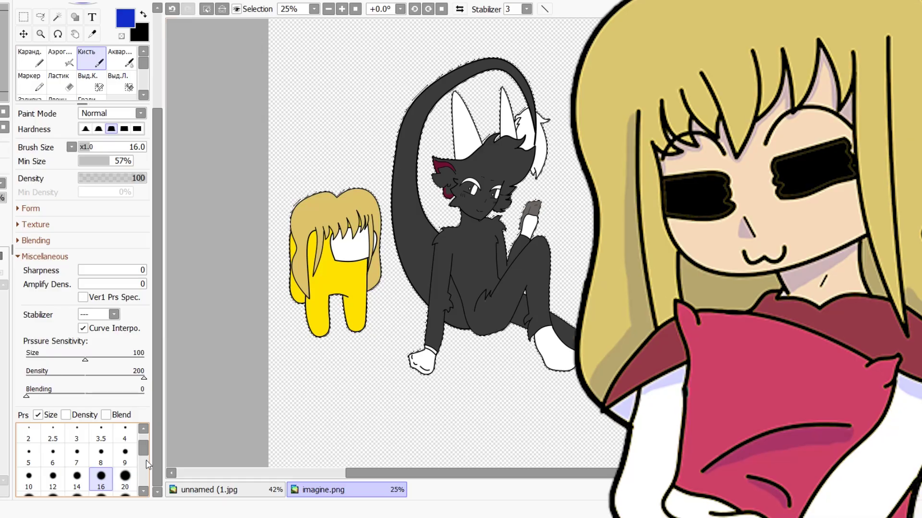
Step: Paint blue shading with the size 16 brush over the grey phone area directly above the raised white hand
scroll(584, 245, up, 10)
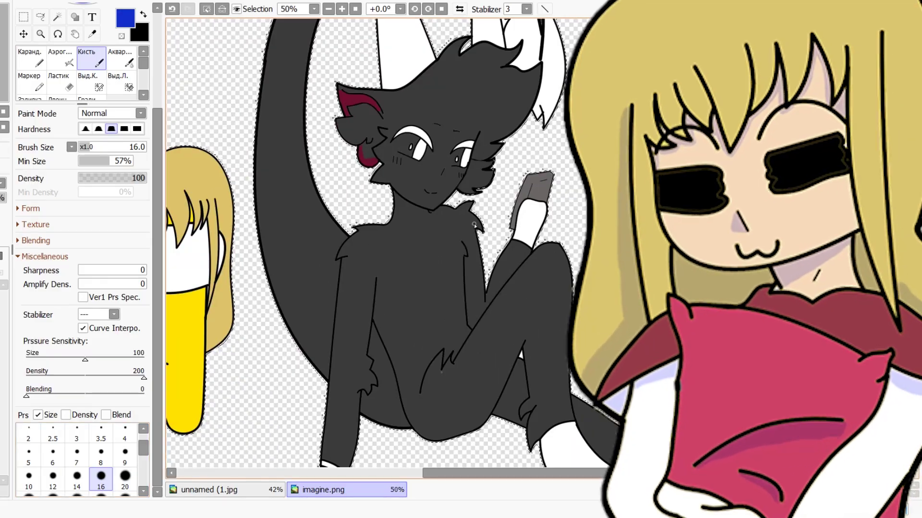
scroll(540, 293, up, 1)
scroll(512, 340, down, 3)
scroll(511, 301, up, 3)
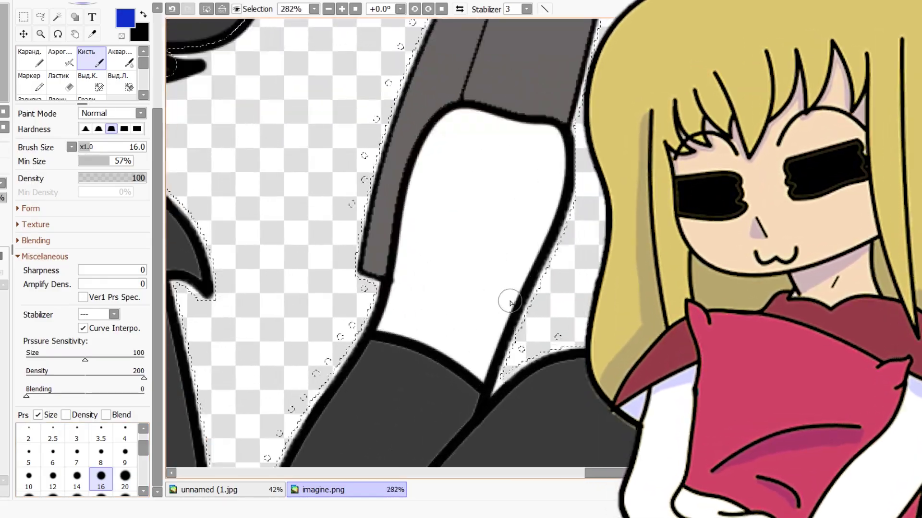
scroll(494, 250, down, 4)
scroll(497, 206, up, 3)
scroll(544, 138, up, 3)
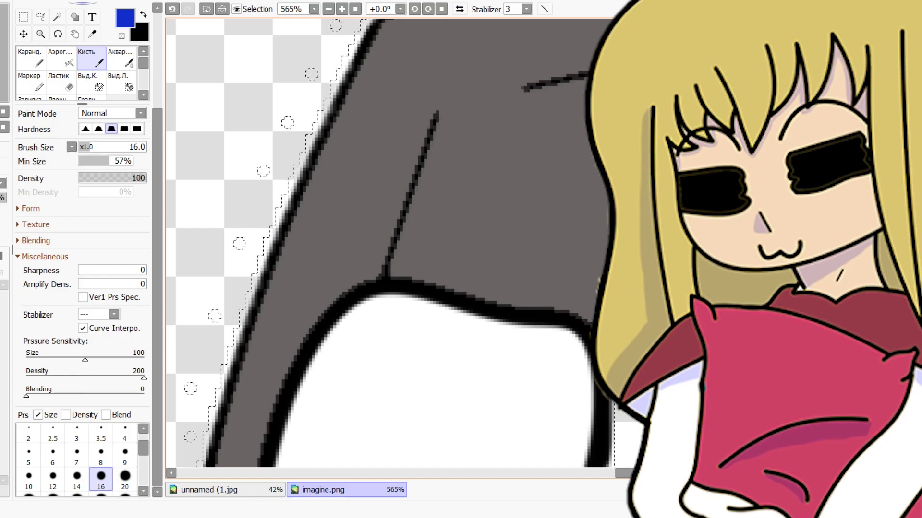
mouse_move(616, 185)
mouse_down()
mouse_move(590, 315)
mouse_move(393, 267)
mouse_move(444, 136)
mouse_move(601, 91)
mouse_move(577, 238)
mouse_move(523, 263)
mouse_move(494, 159)
mouse_move(467, 212)
mouse_move(529, 238)
mouse_move(539, 210)
mouse_up()
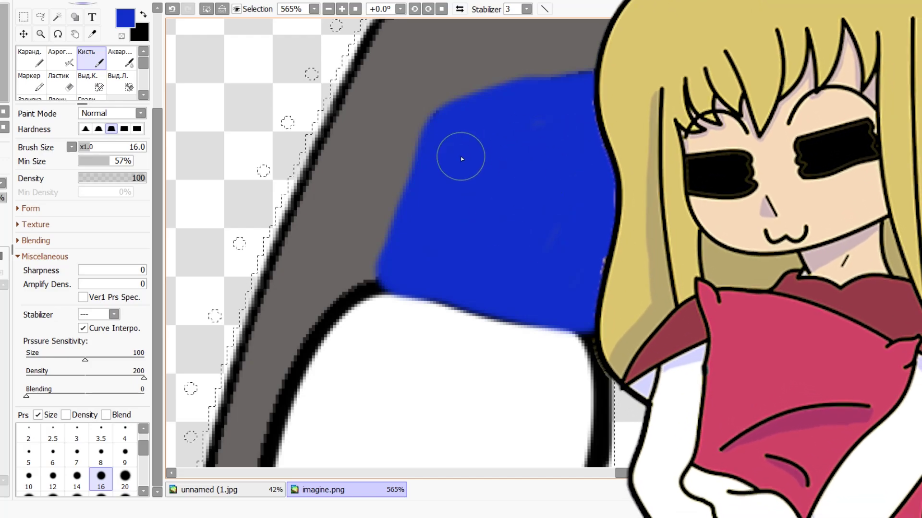
Step: Shade the phone's lower left edge and the base of the raised white hand in blue
scroll(460, 156, down, 5)
scroll(413, 227, up, 4)
scroll(412, 226, up, 2)
mouse_move(411, 134)
mouse_down()
mouse_move(436, 259)
mouse_move(400, 344)
mouse_move(369, 250)
mouse_move(406, 338)
mouse_up()
scroll(407, 338, down, 3)
scroll(462, 294, up, 2)
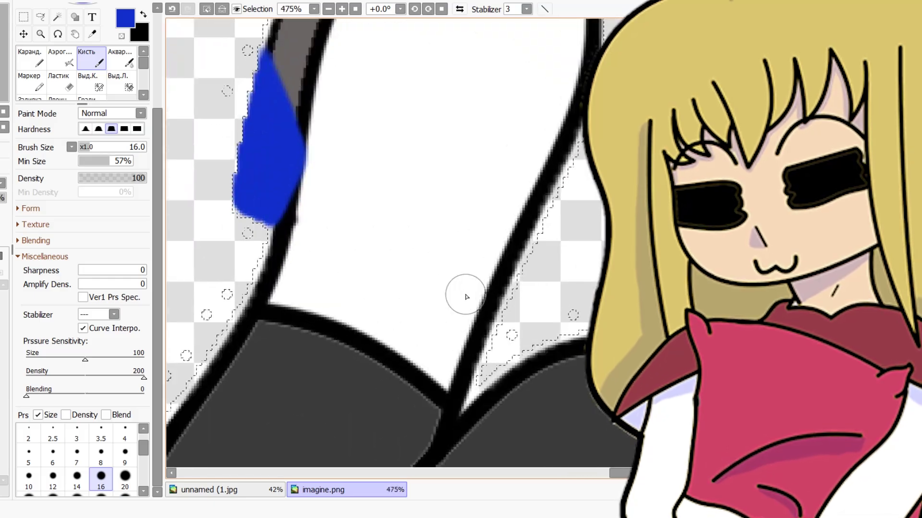
mouse_move(272, 295)
mouse_down()
mouse_move(320, 294)
mouse_move(447, 248)
mouse_move(529, 191)
mouse_up()
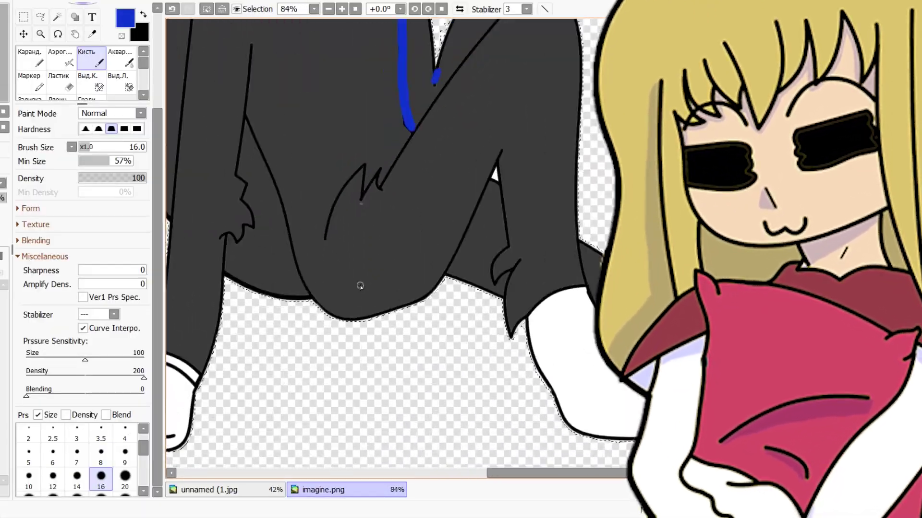
Step: Paint blue shading over the pointed fur tuft on the eared character's thigh
scroll(360, 286, up, 6)
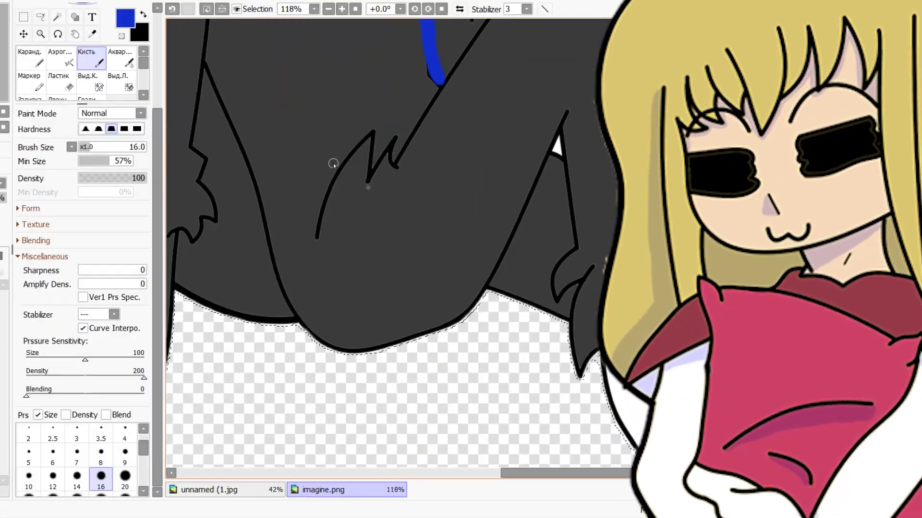
mouse_move(347, 115)
mouse_down()
mouse_move(334, 325)
mouse_move(395, 193)
mouse_move(444, 141)
mouse_up()
mouse_move(482, 171)
mouse_down()
mouse_move(466, 249)
mouse_move(496, 159)
mouse_up()
scroll(449, 206, up, 1)
mouse_move(505, 62)
mouse_down()
mouse_move(451, 190)
mouse_move(380, 295)
mouse_move(362, 293)
mouse_move(352, 39)
mouse_up()
scroll(376, 255, down, 5)
scroll(376, 257, up, 5)
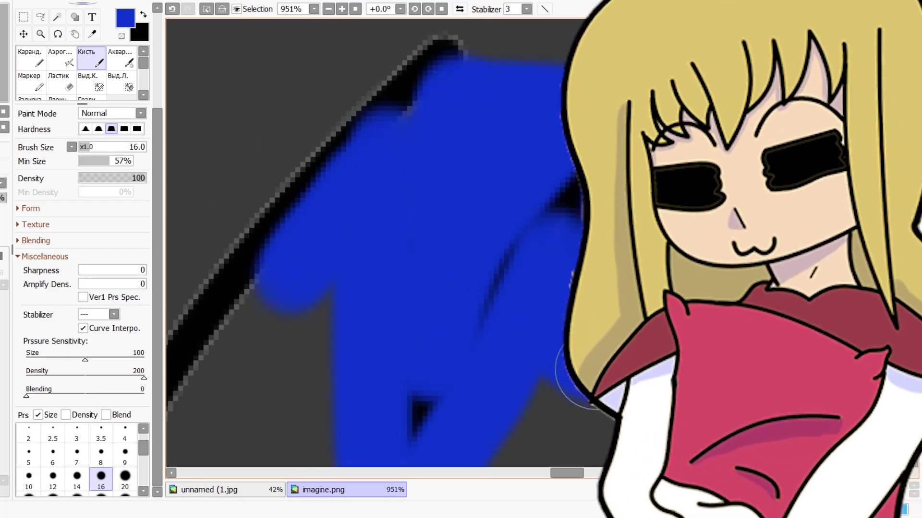
Step: Extend the blue shading down along the curved thigh line below the fur tuft
scroll(540, 280, down, 7)
scroll(489, 269, up, 5)
scroll(488, 268, down, 1)
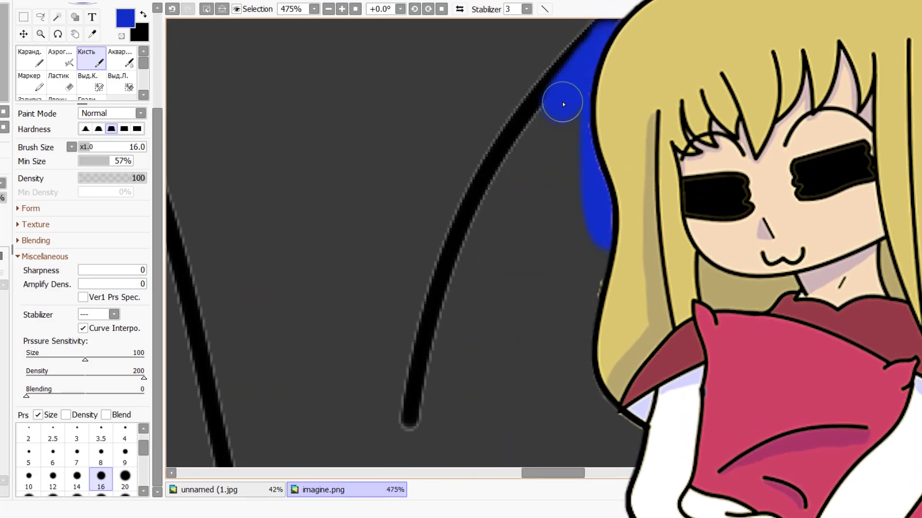
mouse_move(563, 102)
mouse_down()
mouse_move(453, 303)
mouse_move(415, 419)
mouse_move(429, 257)
mouse_move(446, 194)
mouse_move(463, 160)
mouse_move(516, 121)
mouse_move(482, 145)
mouse_up()
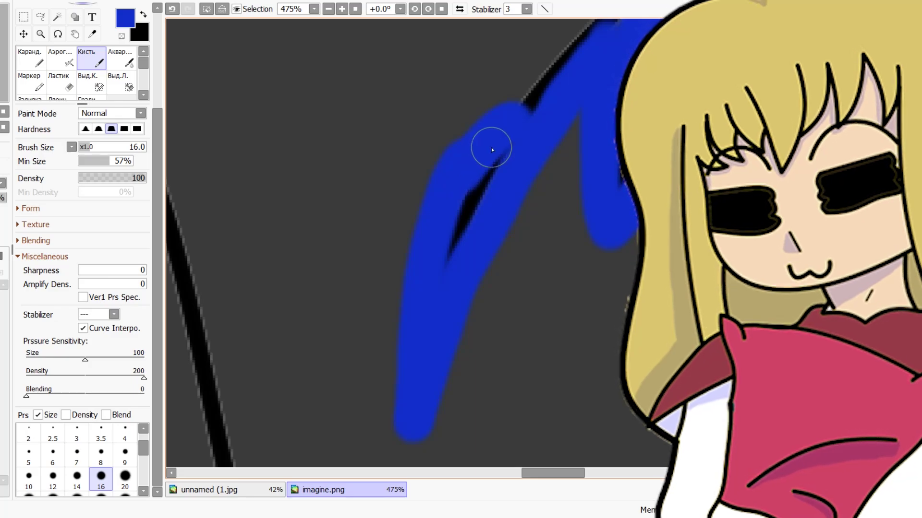
Step: Set the brush size to 40 and shade the near white foot's bottom and back edges and the adjoining fur tip in blue
scroll(483, 146, down, 14)
scroll(527, 245, up, 8)
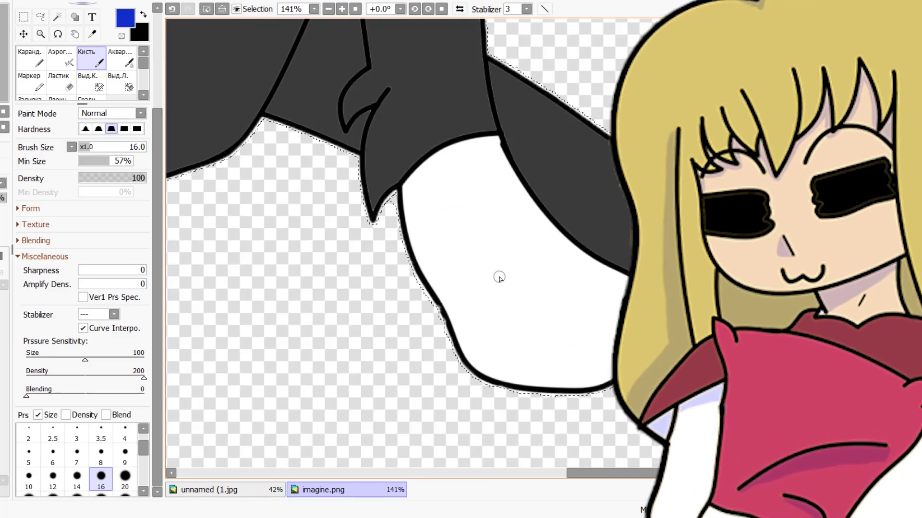
scroll(101, 480, down, 1)
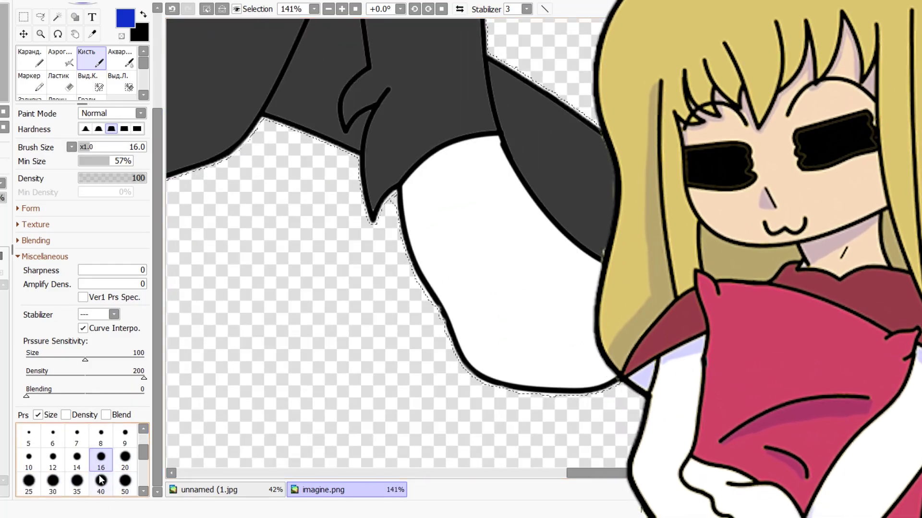
click(101, 480)
mouse_move(617, 367)
mouse_down()
mouse_move(597, 386)
mouse_move(606, 379)
mouse_move(519, 381)
mouse_move(454, 348)
mouse_up()
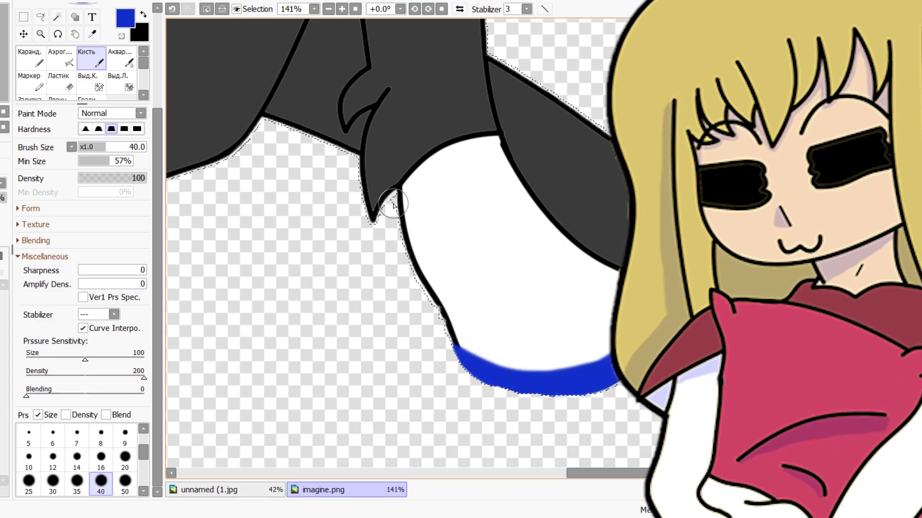
mouse_move(393, 204)
mouse_down()
mouse_move(467, 362)
mouse_move(577, 385)
mouse_up()
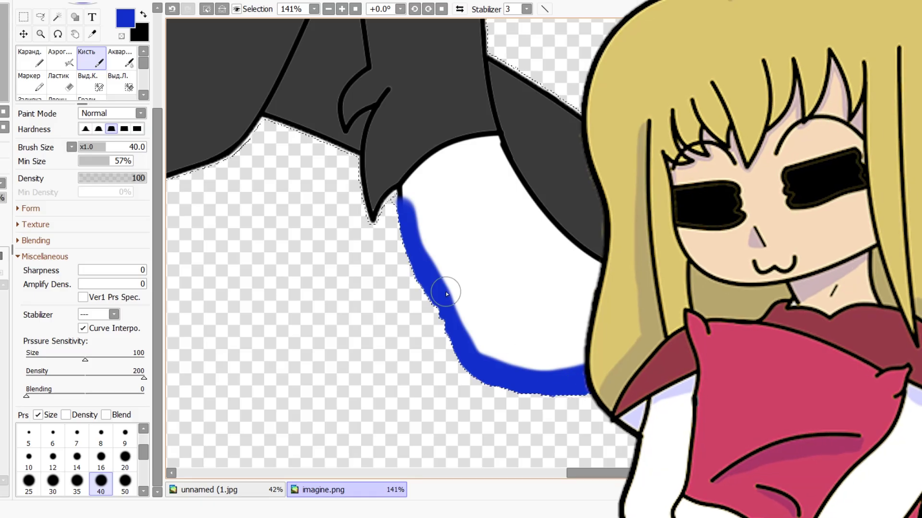
scroll(405, 195, up, 7)
drag(422, 201, 302, 250)
scroll(307, 249, down, 11)
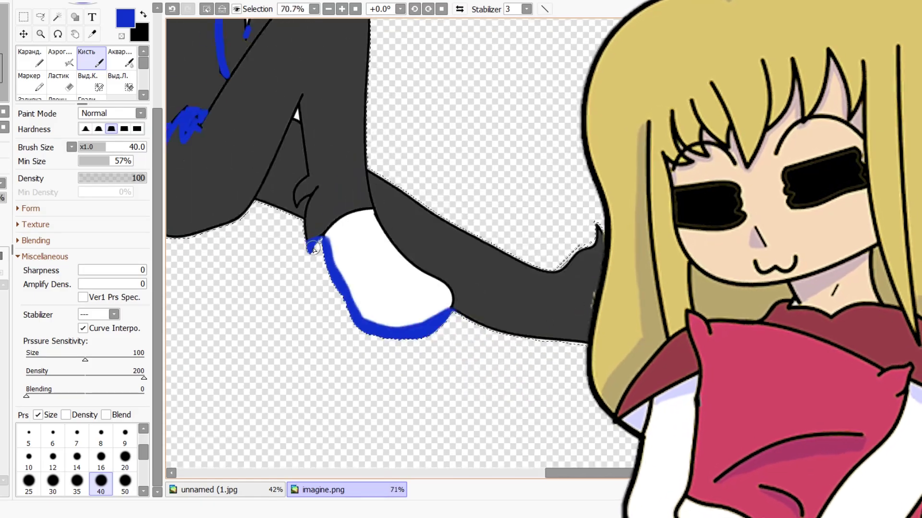
Step: Extend the blue shading around the rounded toe end of the near white foot
scroll(331, 202, down, 1)
scroll(386, 243, up, 3)
scroll(397, 267, down, 1)
scroll(529, 341, up, 2)
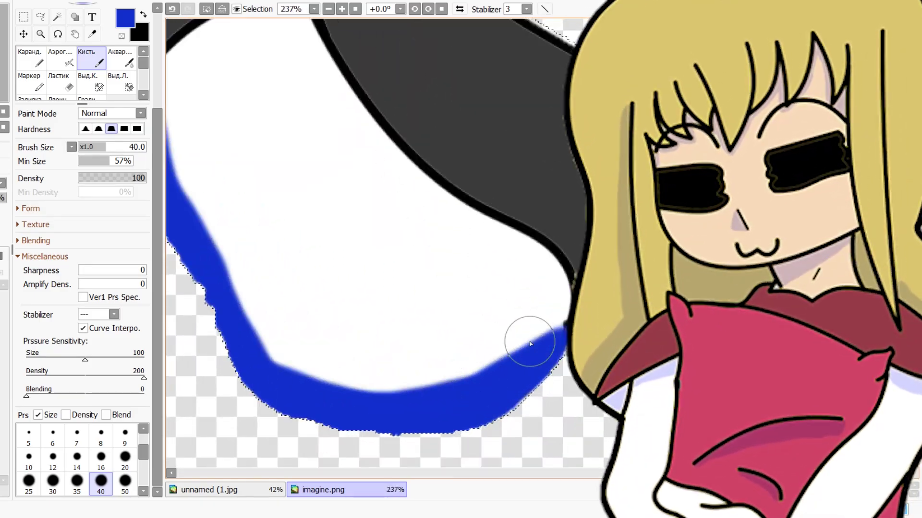
mouse_move(551, 309)
mouse_down()
mouse_move(494, 370)
mouse_move(387, 408)
mouse_move(218, 401)
mouse_move(224, 341)
mouse_move(398, 392)
mouse_move(478, 361)
mouse_move(535, 292)
mouse_move(538, 266)
mouse_move(548, 291)
mouse_move(514, 313)
mouse_up()
scroll(514, 313, down, 5)
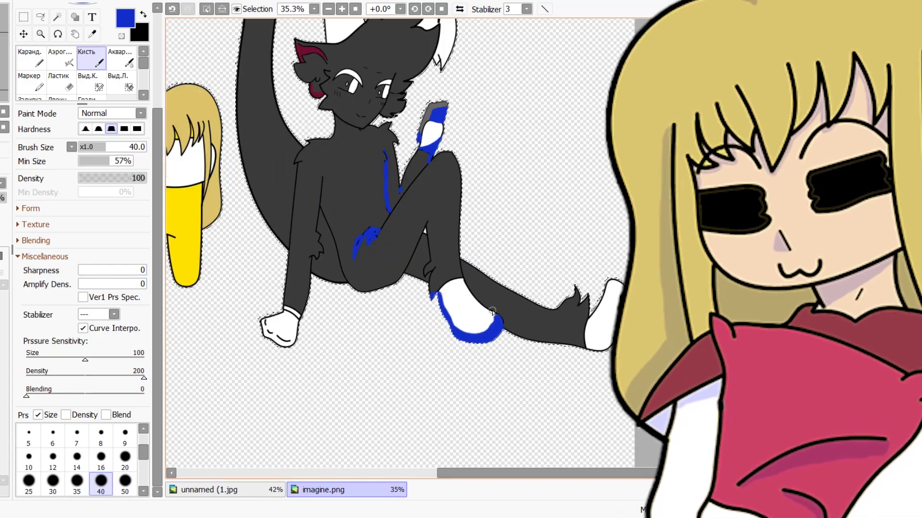
Step: Shade the whole sole of the outstretched leg's white foot in blue, from the heel up to the toes
scroll(631, 303, up, 6)
mouse_move(516, 444)
mouse_down()
mouse_move(564, 425)
mouse_move(600, 346)
mouse_up()
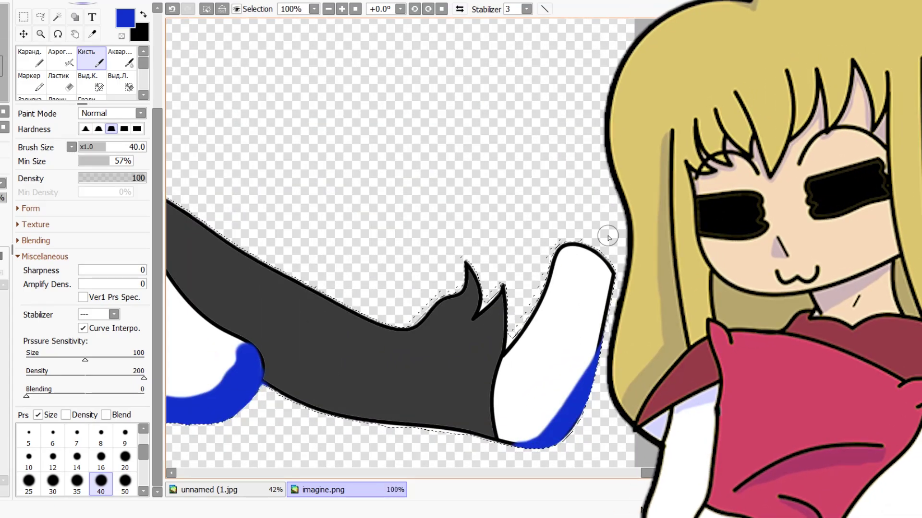
mouse_move(595, 247)
mouse_down()
mouse_move(595, 402)
mouse_move(581, 422)
mouse_up()
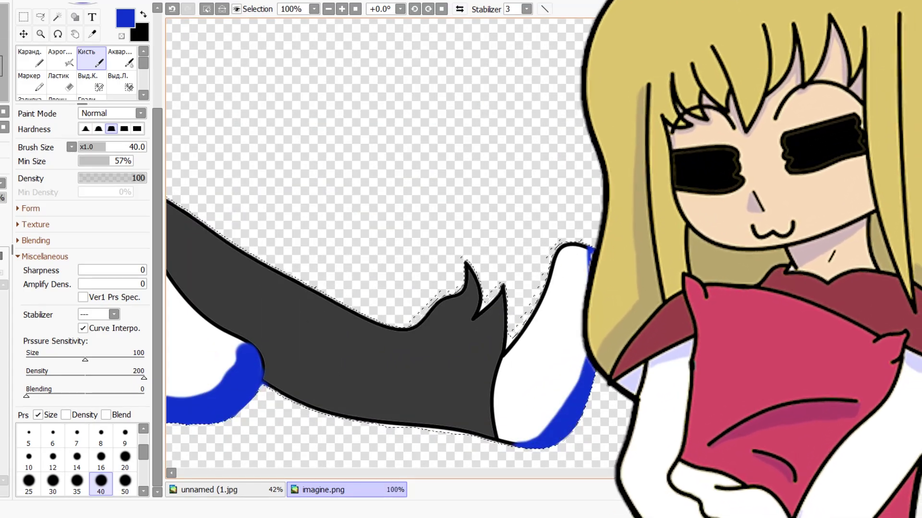
scroll(599, 390, down, 1)
scroll(598, 389, up, 3)
mouse_move(600, 246)
mouse_down()
mouse_move(580, 392)
mouse_move(551, 442)
mouse_up()
scroll(492, 257, down, 2)
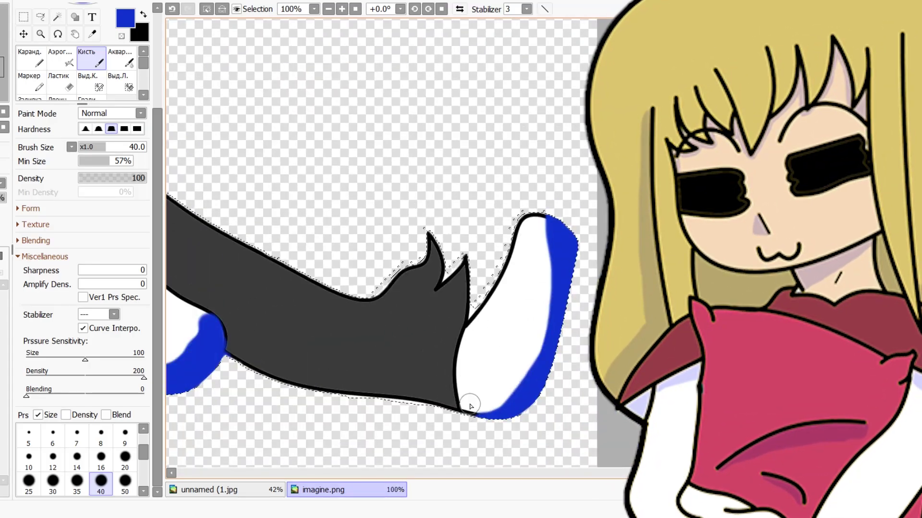
Step: Shade the lower left edge of the white fist in blue with the size 20 brush, covering the corner by the knuckles
scroll(456, 436, up, 2)
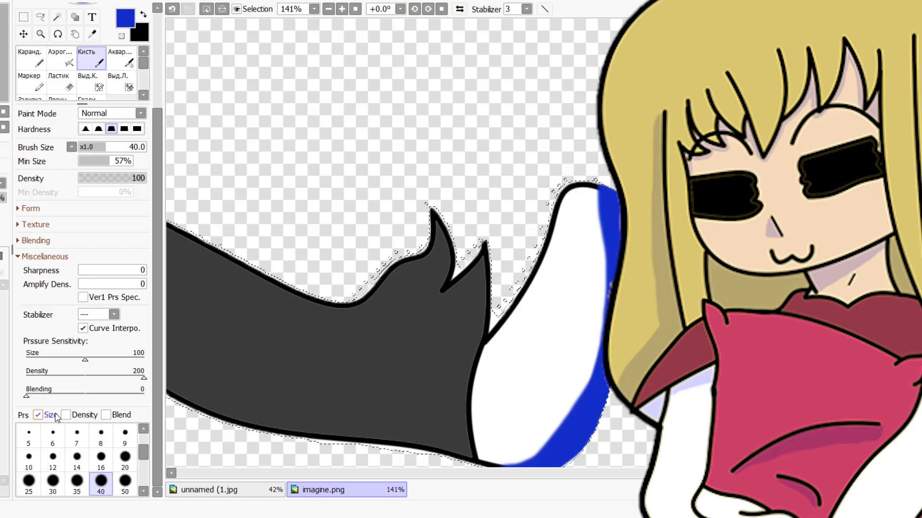
click(77, 458)
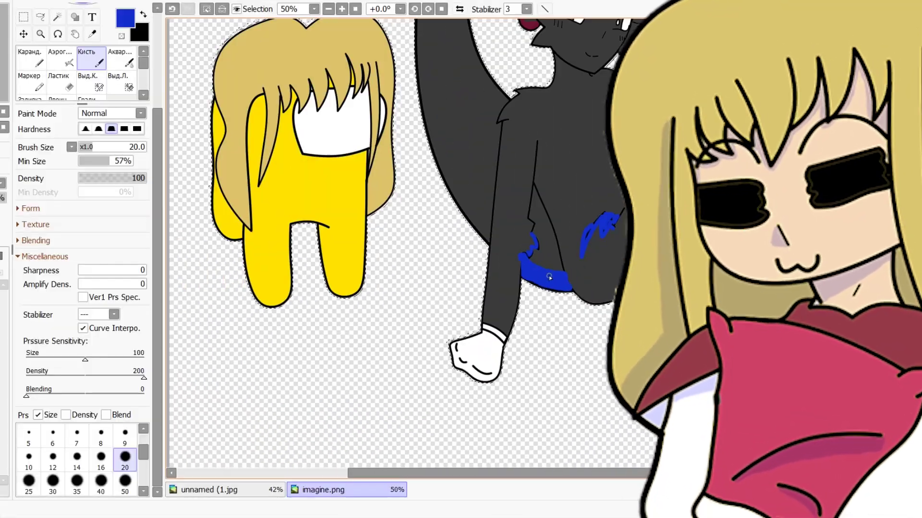
scroll(480, 336, up, 5)
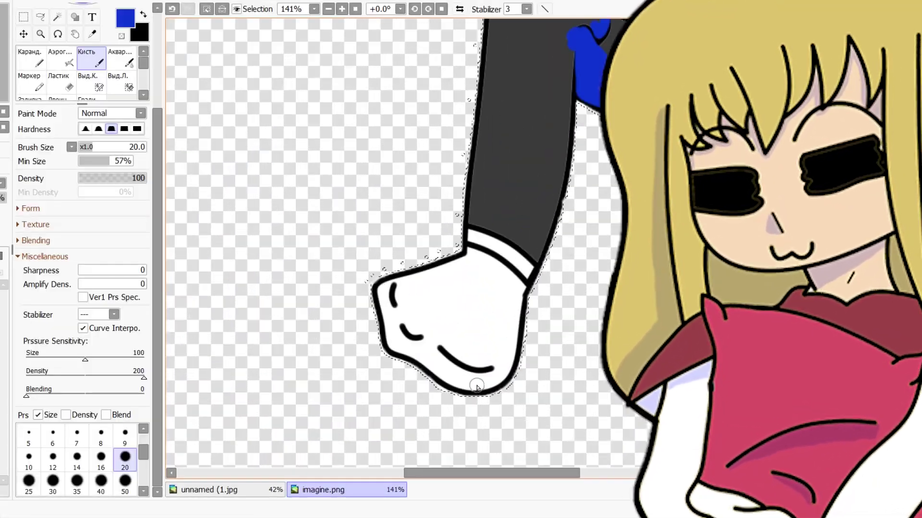
mouse_move(298, 153)
mouse_down()
mouse_move(348, 284)
mouse_move(419, 341)
mouse_move(541, 377)
mouse_up()
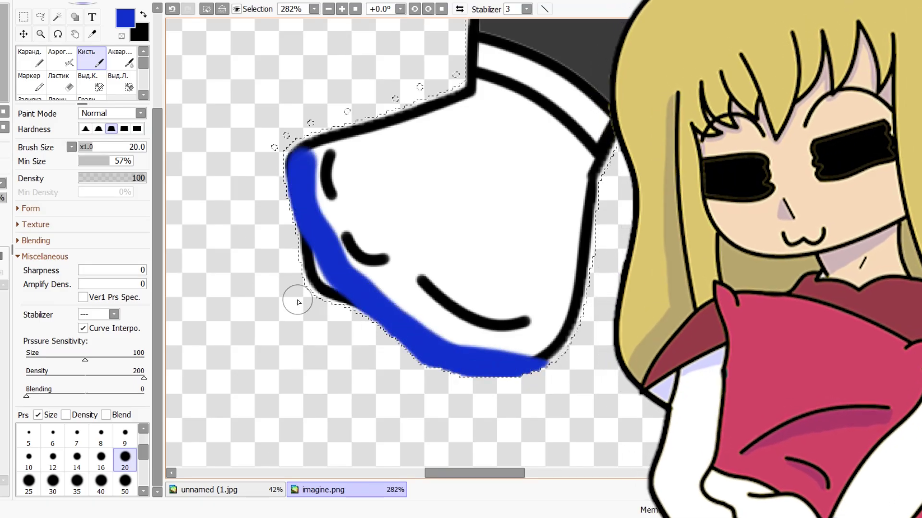
drag(305, 240, 365, 317)
Step: Enlarge the brush to size 40 and widen the blue shading across the fist's fingers
click(100, 481)
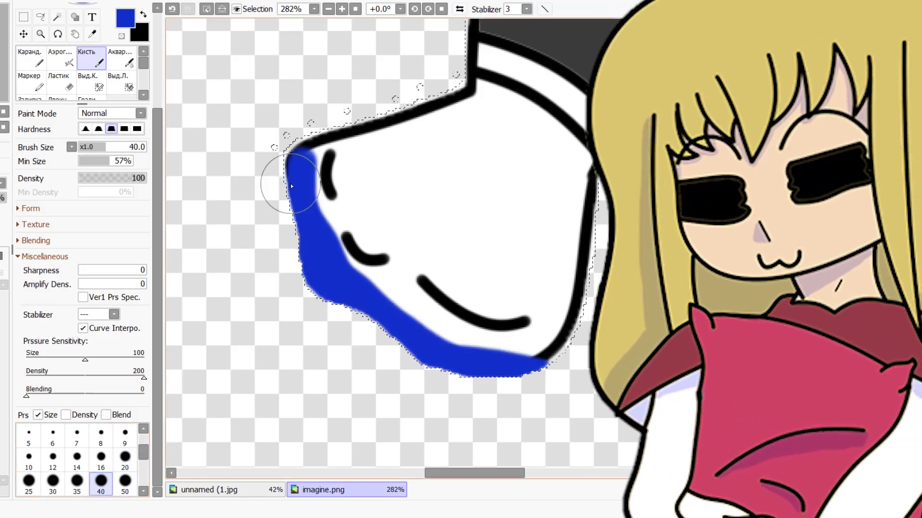
mouse_move(288, 174)
mouse_down()
mouse_move(323, 191)
mouse_move(533, 367)
mouse_up()
scroll(590, 331, down, 9)
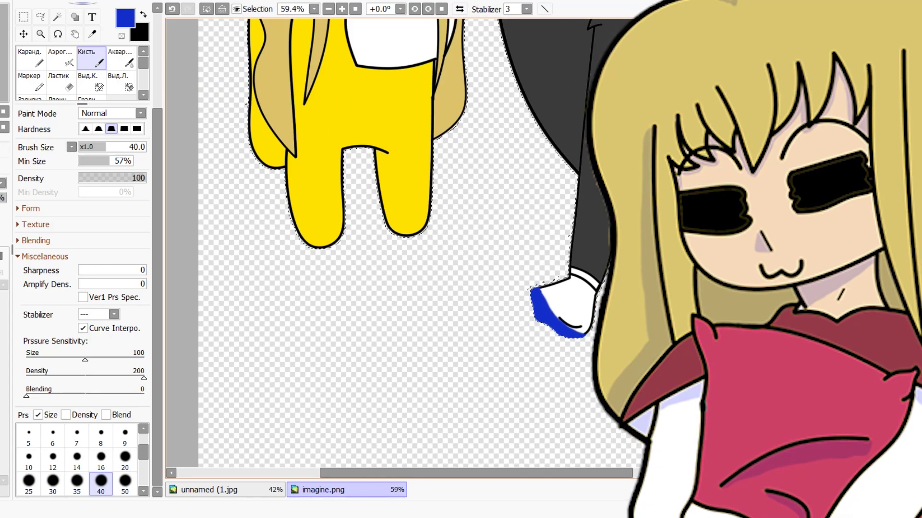
Step: Shade the top of the white foot in blue with the size 7 brush, just below the curved ankle band
click(77, 436)
scroll(552, 302, up, 8)
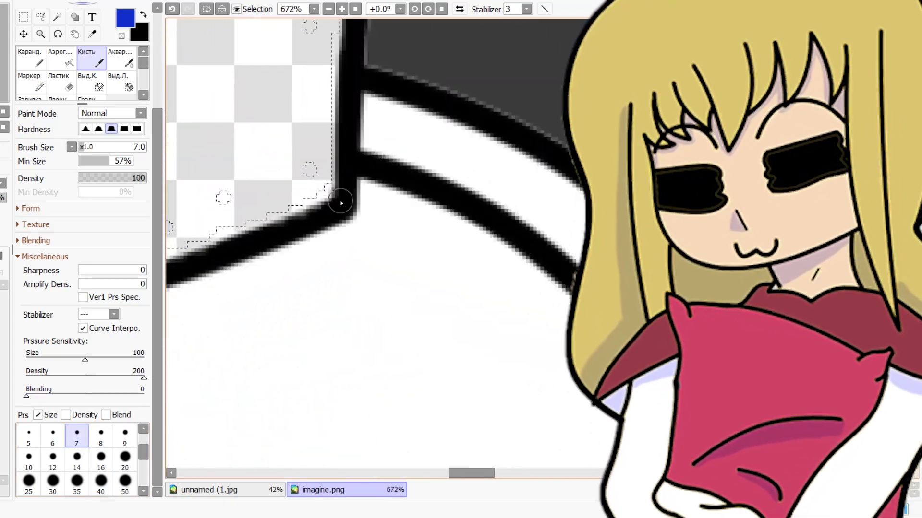
mouse_move(343, 197)
mouse_down()
mouse_move(485, 239)
mouse_move(578, 288)
mouse_up()
mouse_move(576, 331)
mouse_down()
mouse_move(472, 252)
mouse_move(362, 213)
mouse_move(409, 200)
mouse_up()
scroll(583, 317, down, 10)
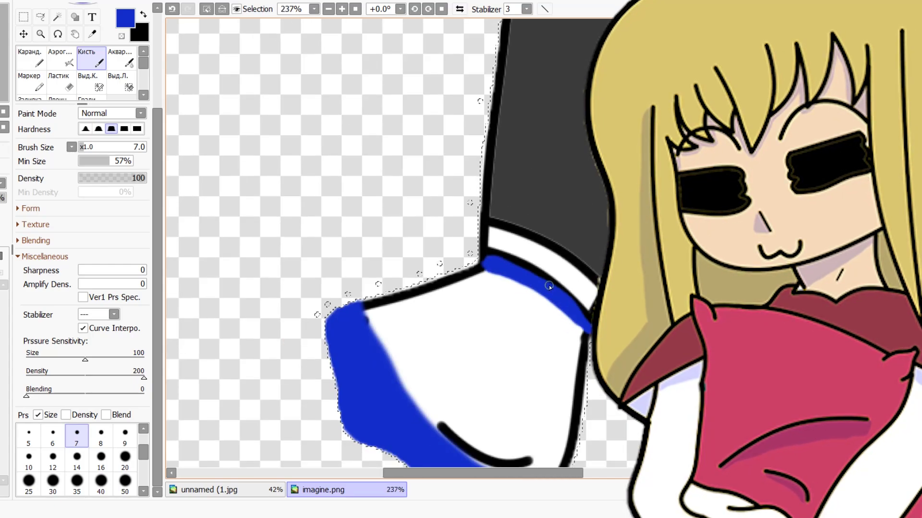
Step: Extend the blue hip shading upward along the inside of the diagonal thigh line with the size 35 brush
scroll(576, 197, up, 9)
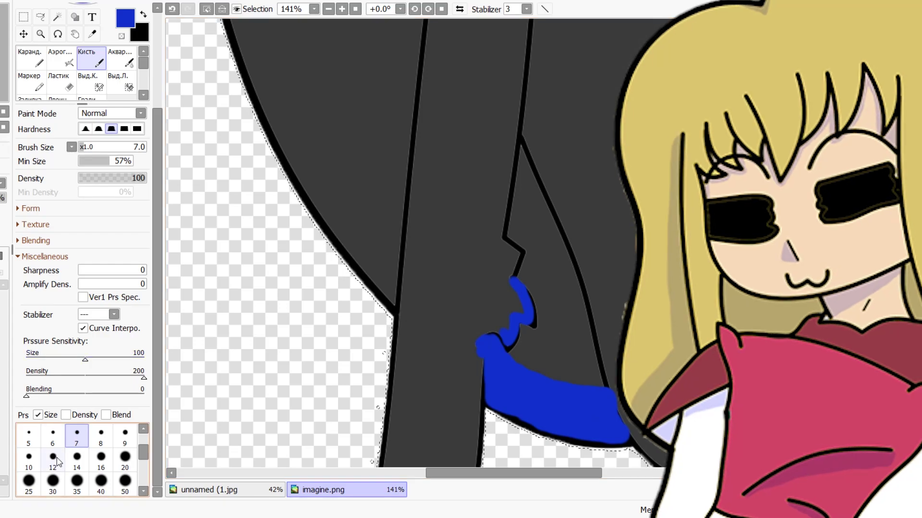
click(78, 482)
scroll(293, 355, down, 2)
scroll(495, 383, up, 3)
scroll(494, 381, up, 3)
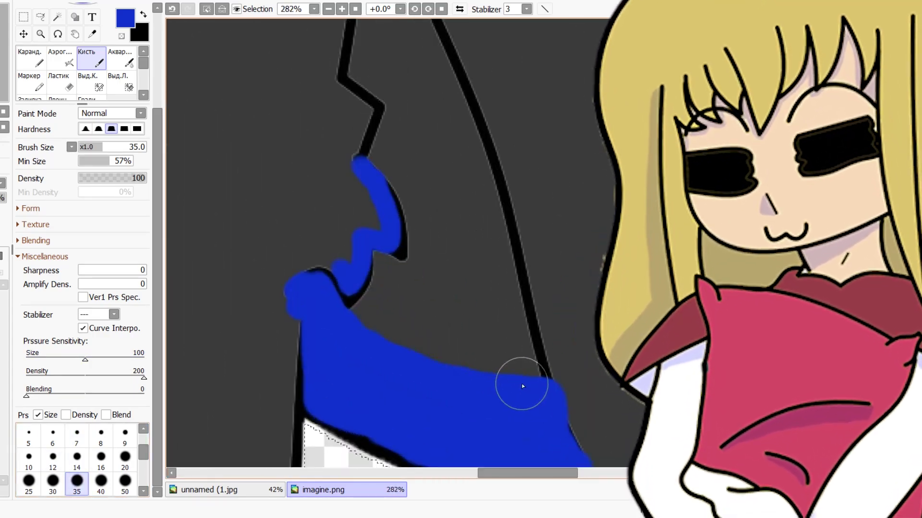
drag(520, 382, 496, 248)
scroll(451, 171, down, 4)
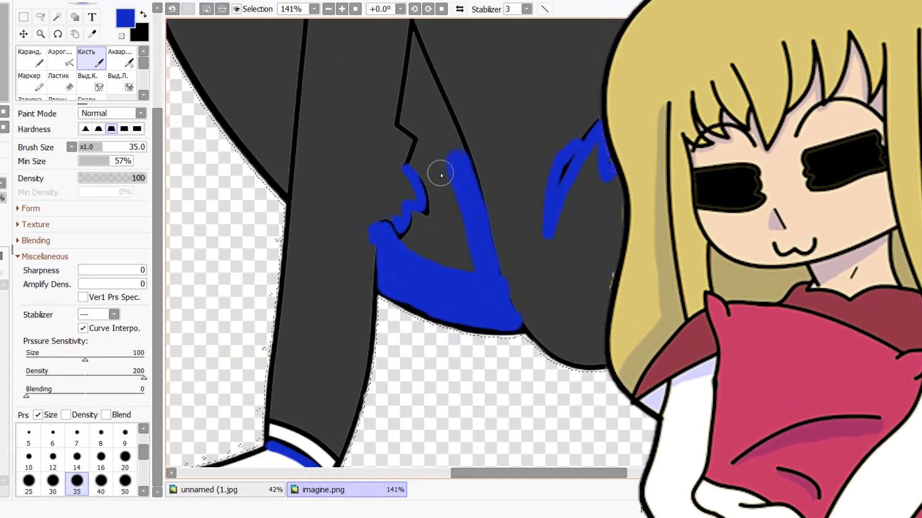
scroll(408, 125, up, 5)
mouse_move(439, 306)
mouse_down()
mouse_move(467, 307)
mouse_move(459, 259)
mouse_up()
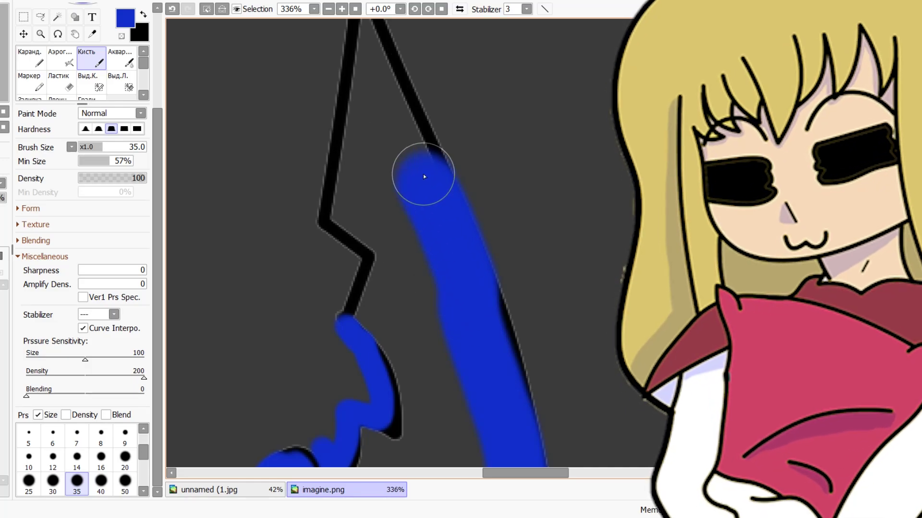
Step: Carry the blue shading up into the point where the lines meet at size 20, and along the torso's side at size 16
click(125, 457)
scroll(380, 113, up, 2)
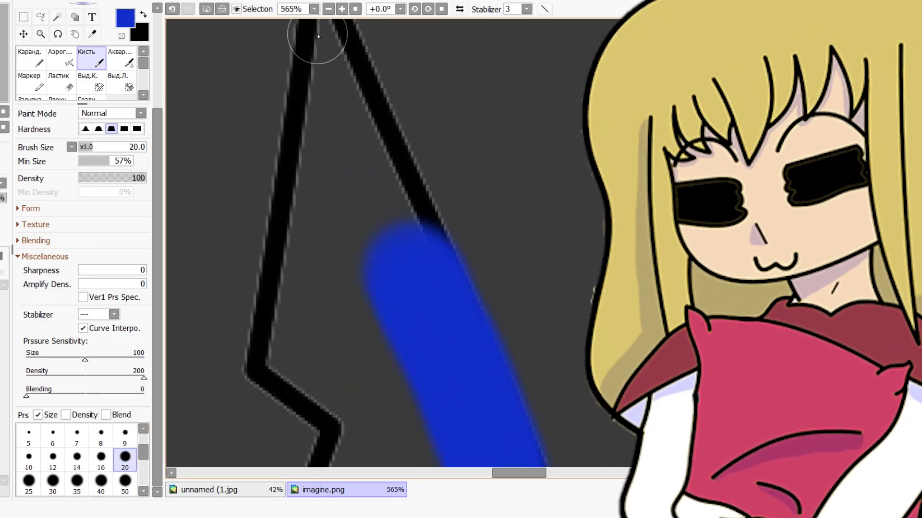
drag(323, 34, 345, 120)
mouse_move(399, 286)
mouse_down()
mouse_move(432, 257)
mouse_move(406, 181)
mouse_up()
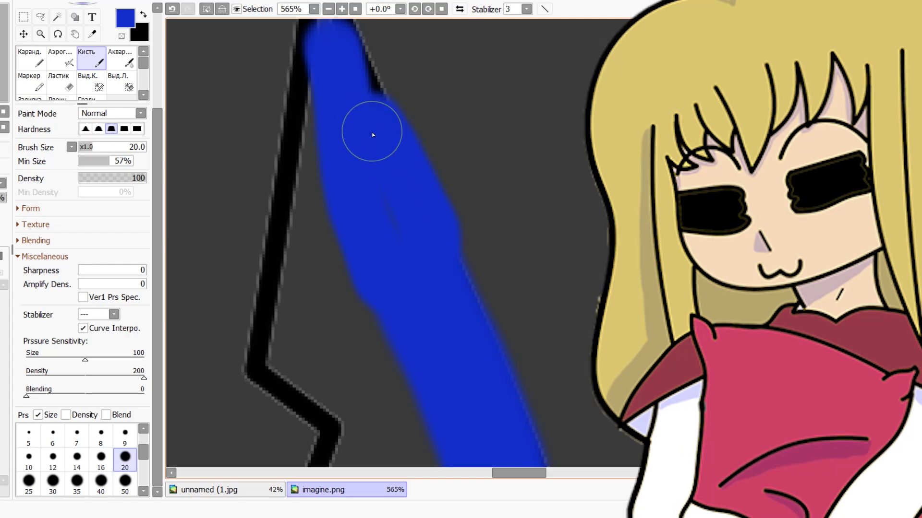
scroll(395, 249, down, 6)
scroll(397, 169, up, 6)
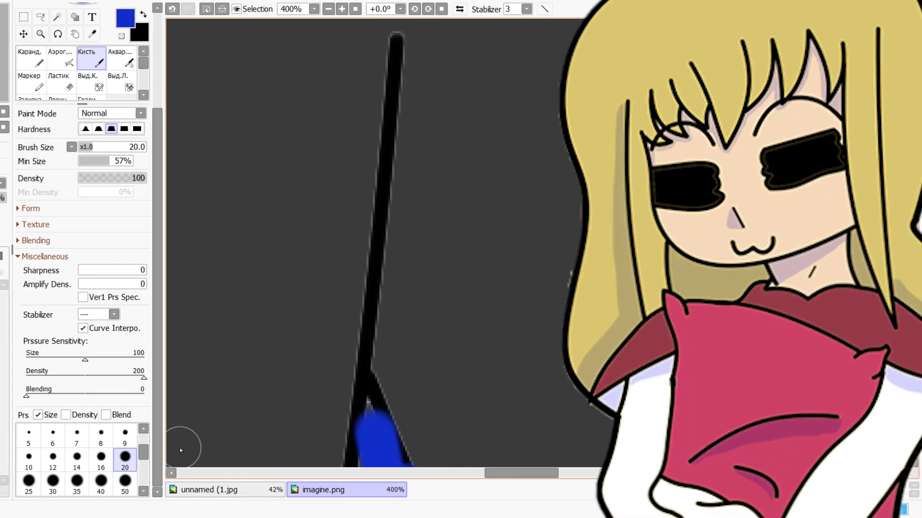
click(100, 435)
drag(397, 39, 419, 153)
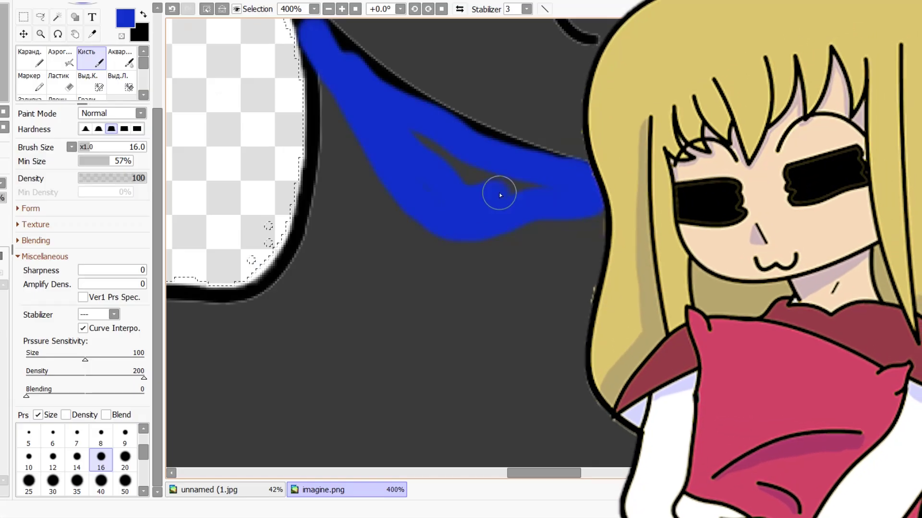
Step: Fill the shadow under the black character's chin in blue with the size 16 brush, out to the neck's outline
drag(500, 194, 430, 141)
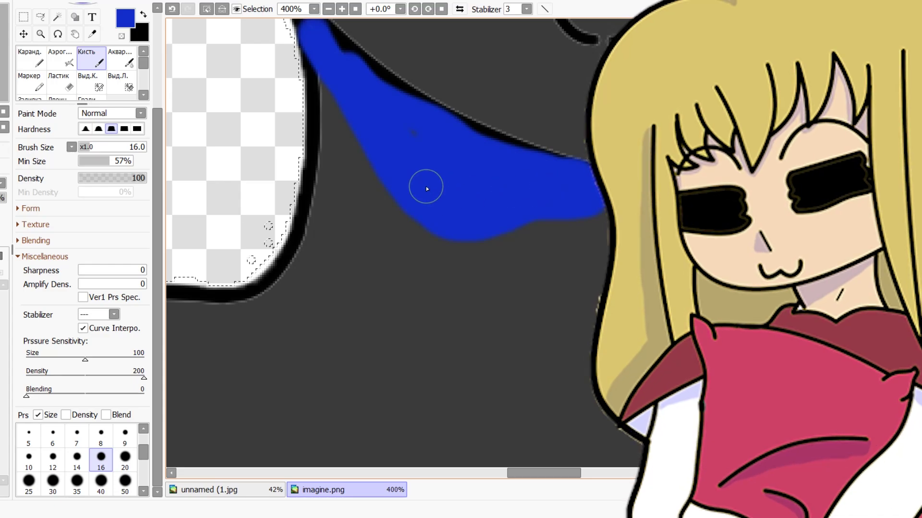
mouse_move(425, 187)
mouse_down()
mouse_move(393, 121)
mouse_move(286, 64)
mouse_move(280, 31)
mouse_move(396, 184)
mouse_up()
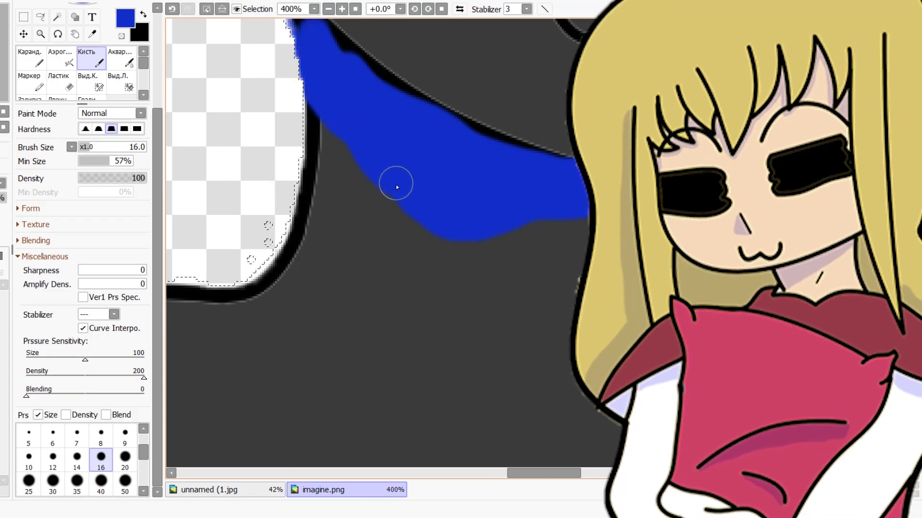
scroll(413, 183, up, 2)
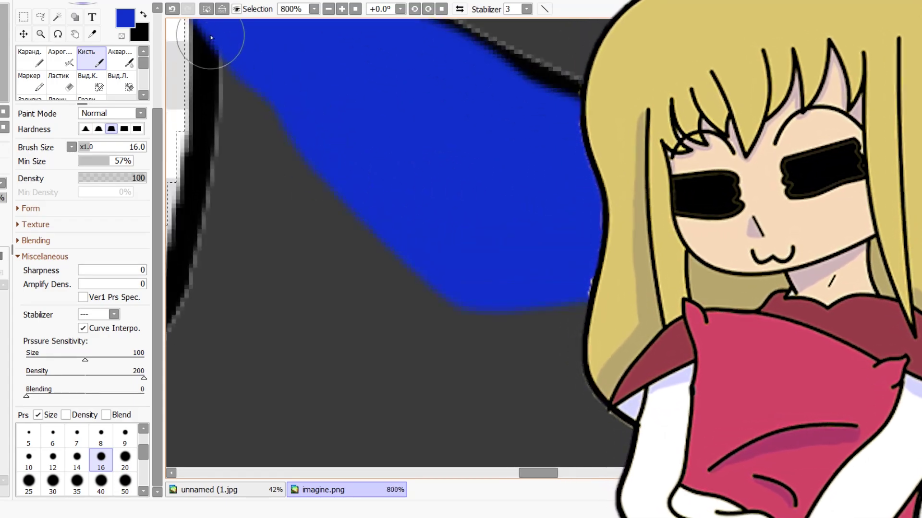
scroll(471, 269, down, 9)
scroll(485, 240, up, 2)
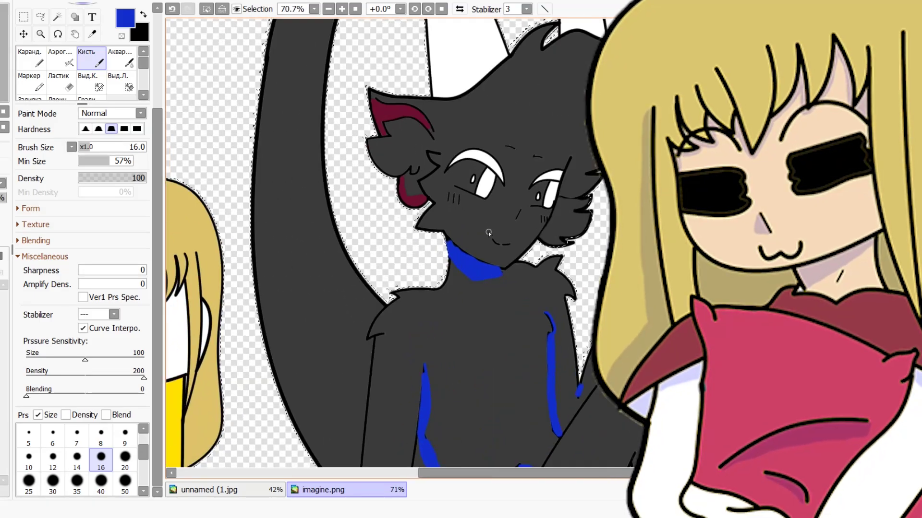
Step: Reduce the brush to size 12 and shade the near eye in blue beneath its white eyelid
scroll(485, 159, up, 5)
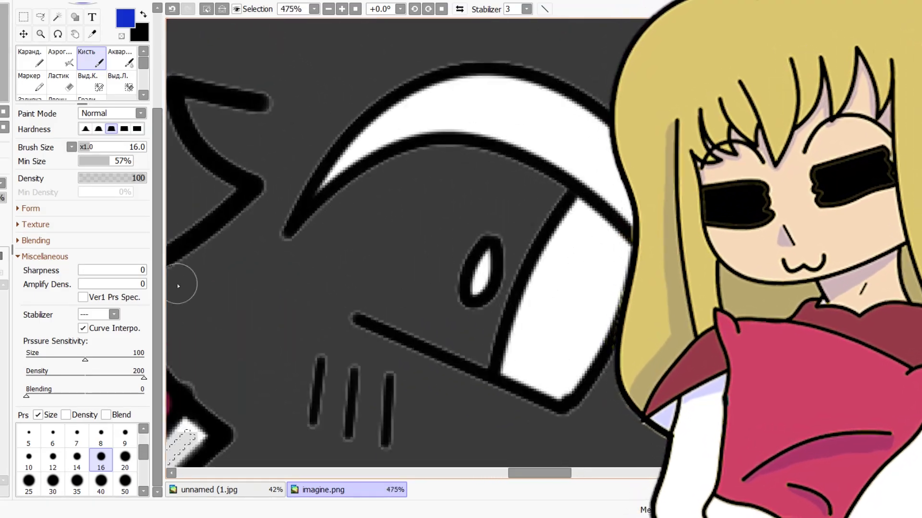
key(bracketleft)
key(bracketleft)
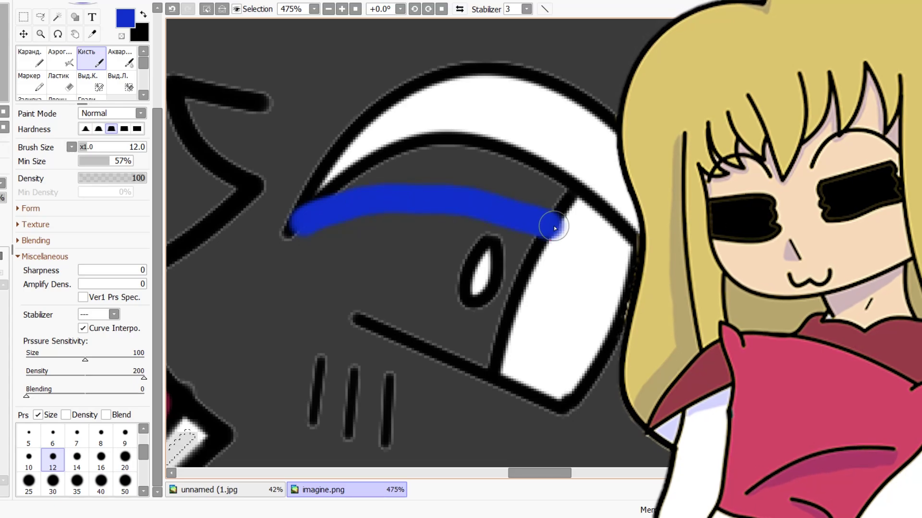
mouse_move(554, 228)
mouse_down()
mouse_move(630, 260)
mouse_move(611, 230)
mouse_move(562, 195)
mouse_move(467, 154)
mouse_move(420, 160)
mouse_move(328, 196)
mouse_up()
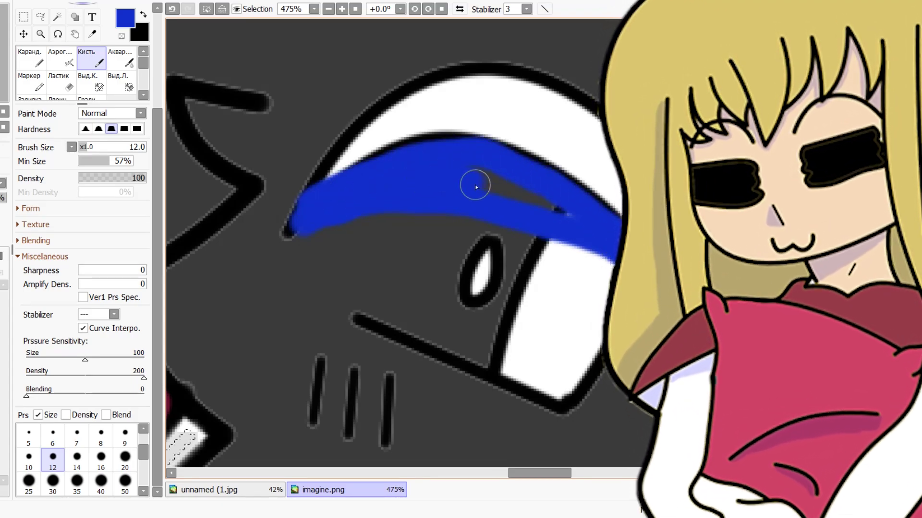
mouse_move(474, 184)
mouse_down()
mouse_move(552, 211)
mouse_move(458, 172)
mouse_move(512, 183)
mouse_up()
Step: Shade the far eye in blue along the underside of its white eyelid with the size 12 brush
scroll(463, 196, down, 5)
scroll(739, 224, up, 6)
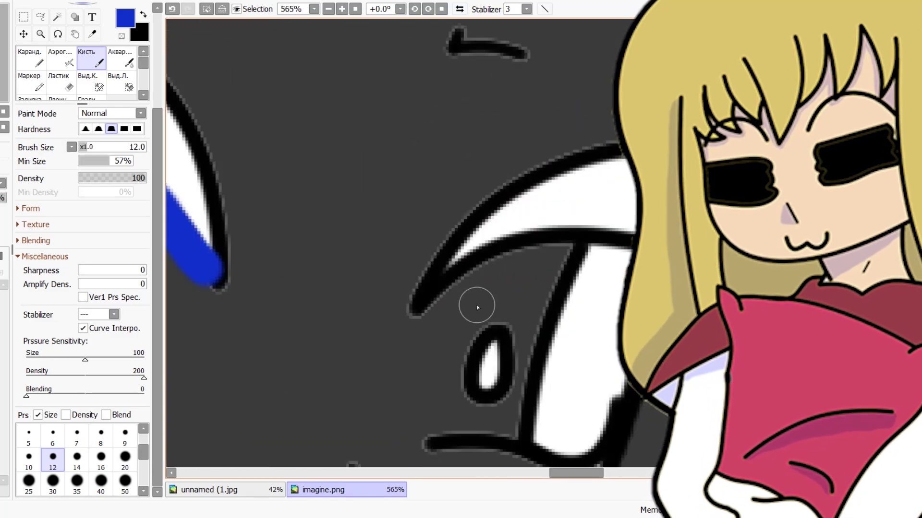
mouse_move(417, 311)
mouse_down()
mouse_move(466, 280)
mouse_move(597, 261)
mouse_up()
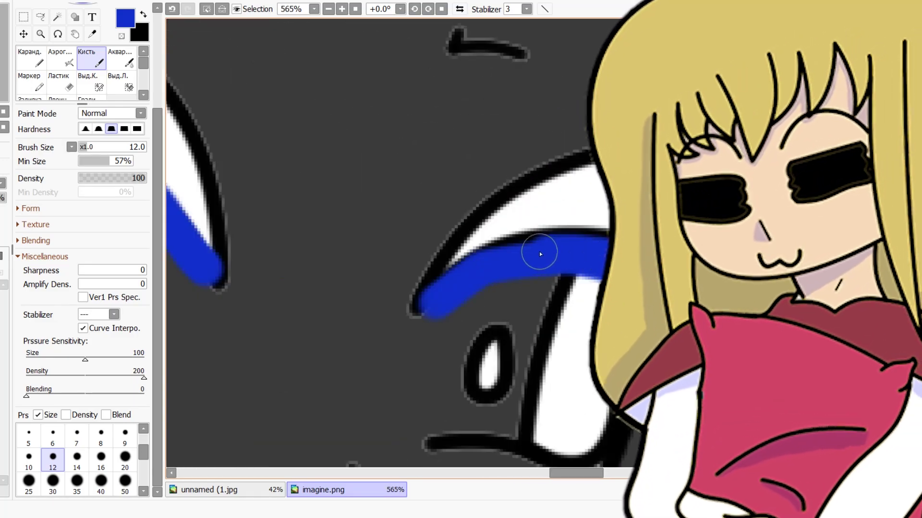
Step: Paint a small blue triangular shadow beside the nose line with the size 9 brush
scroll(540, 252, down, 6)
scroll(514, 312, up, 5)
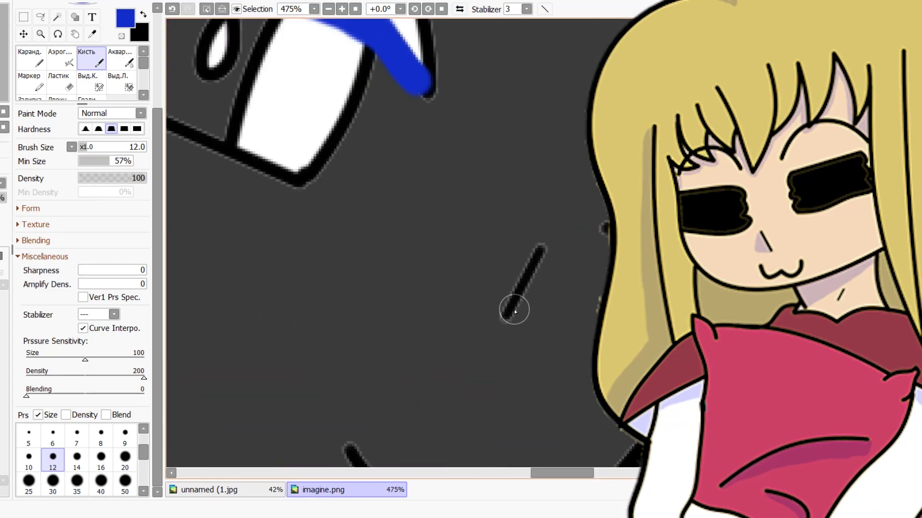
click(125, 435)
scroll(524, 343, up, 4)
mouse_move(511, 282)
mouse_down()
mouse_move(594, 249)
mouse_move(566, 203)
mouse_move(569, 175)
mouse_move(585, 201)
mouse_move(599, 262)
mouse_move(547, 220)
mouse_up()
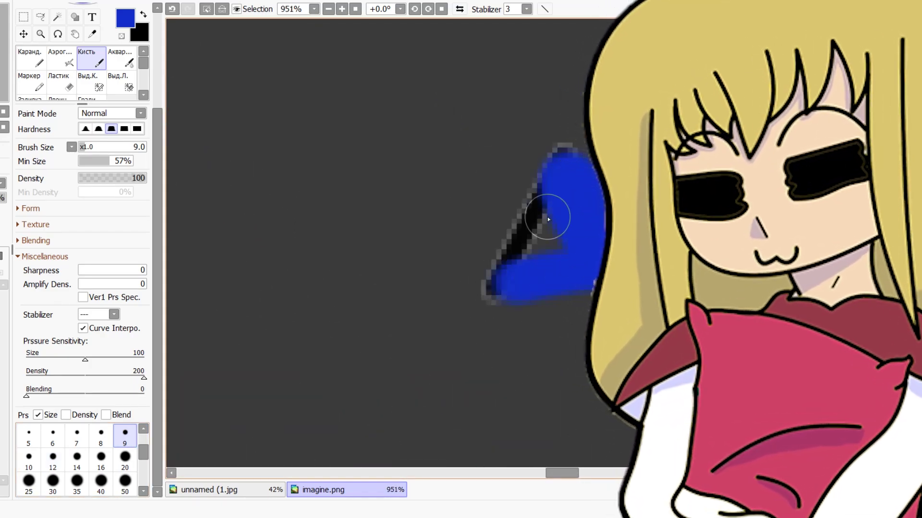
scroll(552, 226, down, 7)
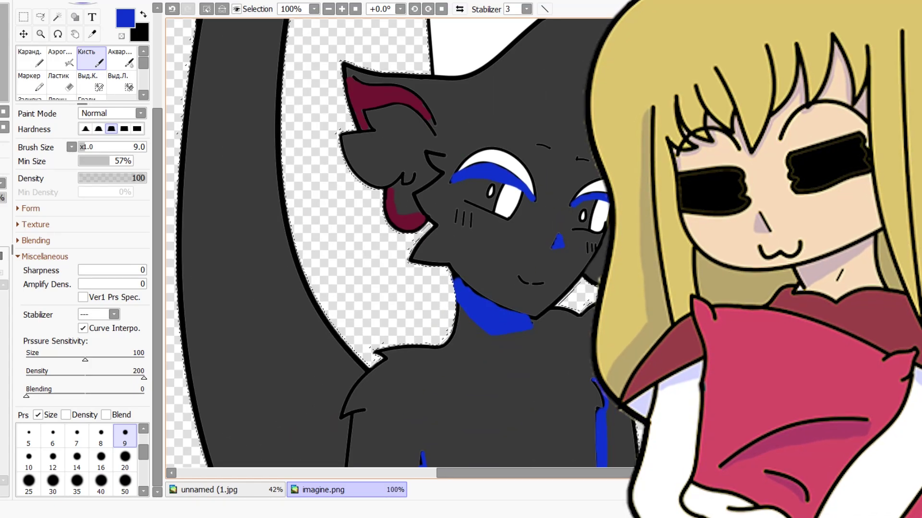
Step: Shade the lower part of the far ear in blue with the size 40 brush
scroll(581, 274, down, 2)
scroll(580, 274, up, 5)
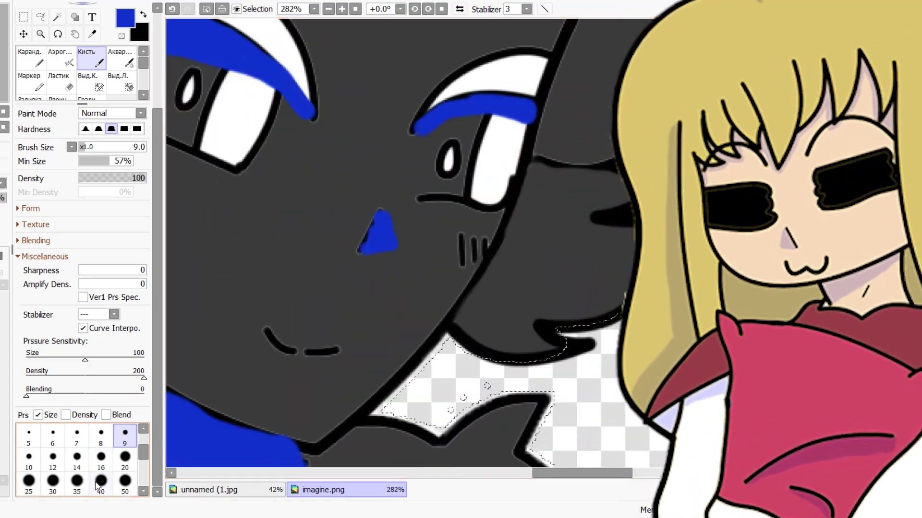
click(99, 483)
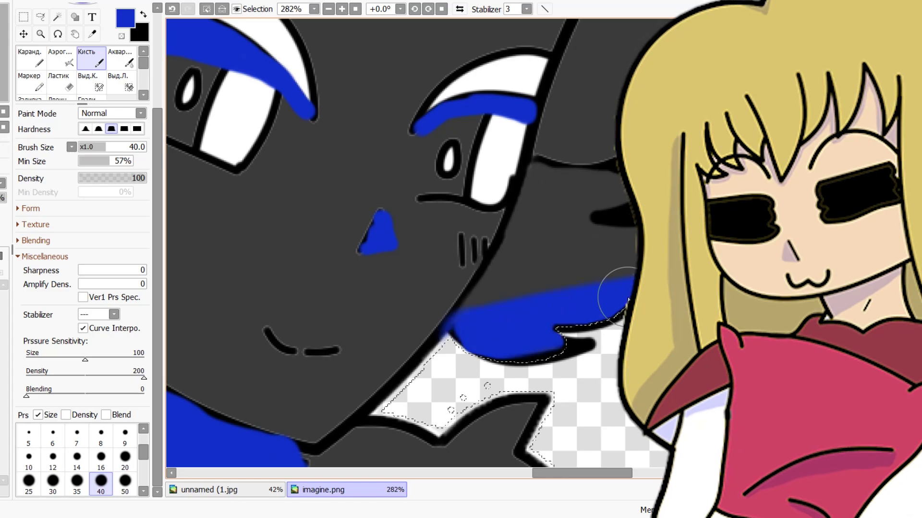
drag(510, 335, 547, 308)
scroll(547, 308, up, 1)
mouse_move(463, 326)
mouse_down()
mouse_move(522, 335)
mouse_move(574, 325)
mouse_move(459, 319)
mouse_up()
Step: Shade the far ear's inner edge in blue along the face outline with the size 16 brush
click(101, 458)
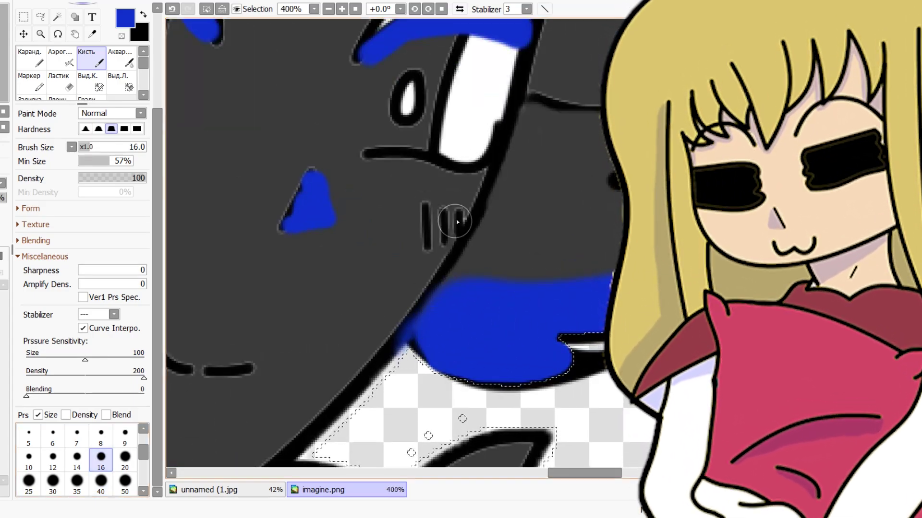
drag(528, 104, 482, 233)
scroll(459, 285, down, 7)
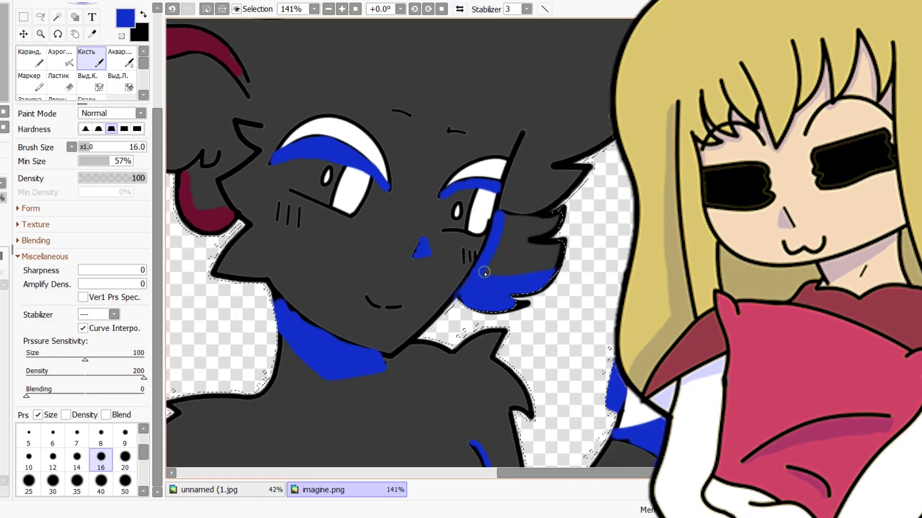
Step: Shade the underside of the hair lock beside the far eye in blue with the size 35 brush
scroll(469, 286, up, 4)
click(125, 457)
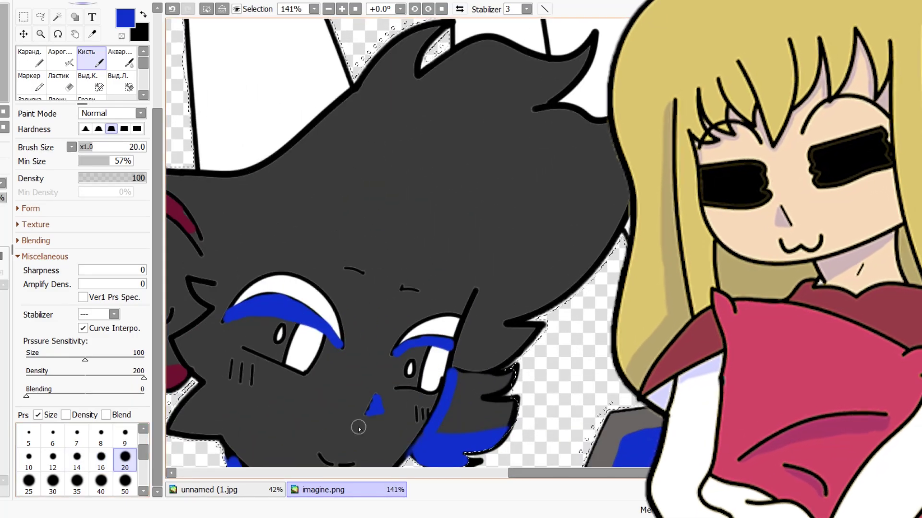
scroll(356, 426, up, 2)
click(102, 483)
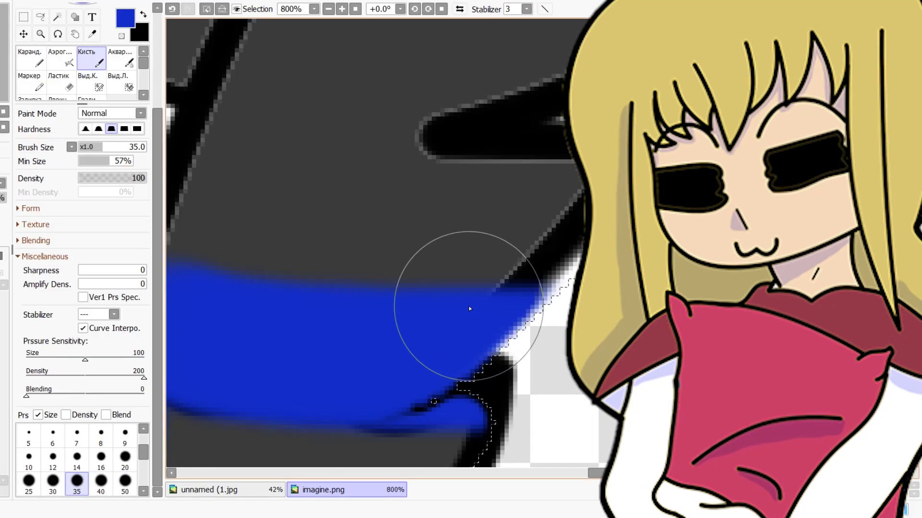
mouse_move(469, 308)
mouse_down()
mouse_move(593, 224)
mouse_move(414, 299)
mouse_move(248, 317)
mouse_up()
scroll(463, 281, down, 10)
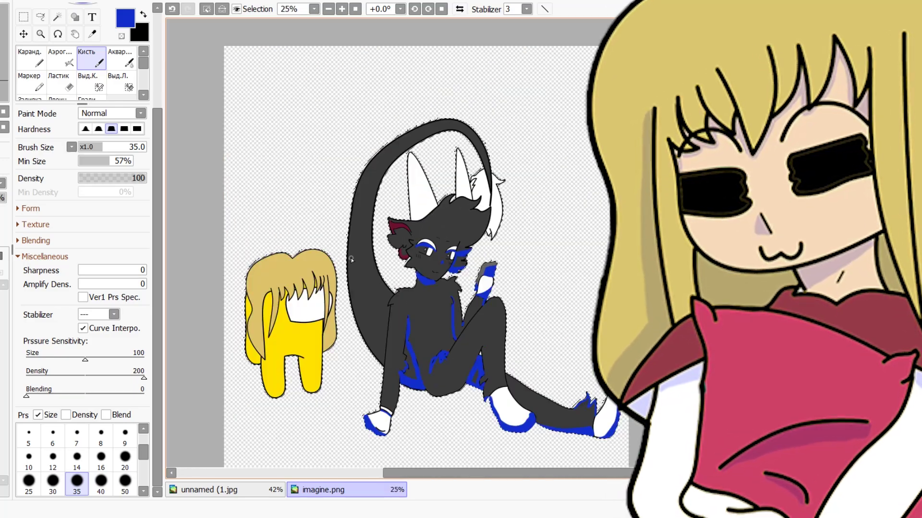
Step: Shade the near ear's round lower lobe and the bottom of the cheek tuft below it in blue with the size 35 brush
scroll(517, 236, up, 5)
scroll(518, 235, up, 4)
drag(538, 170, 607, 368)
scroll(634, 294, down, 4)
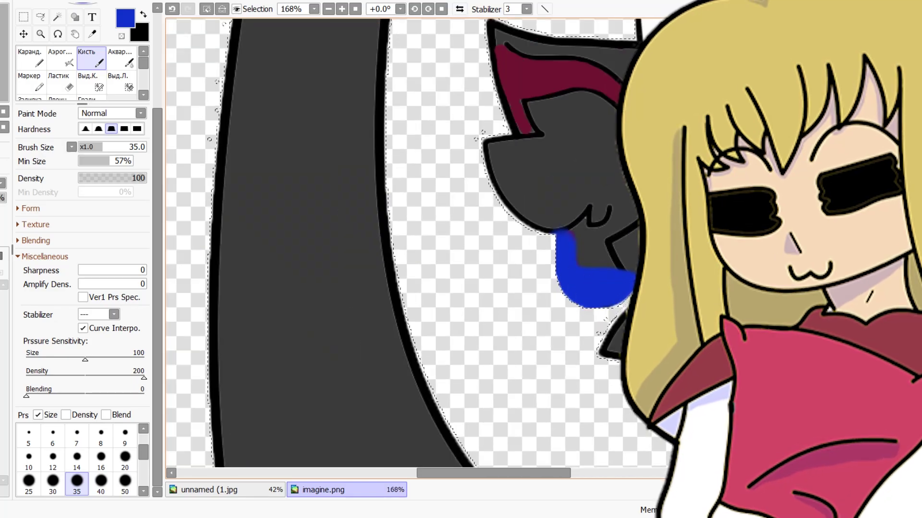
scroll(606, 335, up, 5)
mouse_move(473, 195)
mouse_down()
mouse_move(476, 278)
mouse_move(581, 302)
mouse_up()
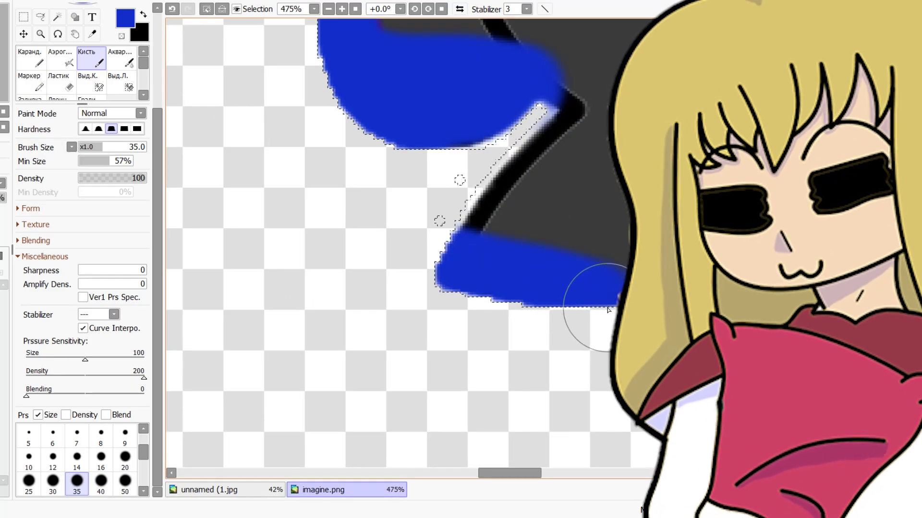
scroll(570, 294, down, 5)
scroll(549, 259, up, 4)
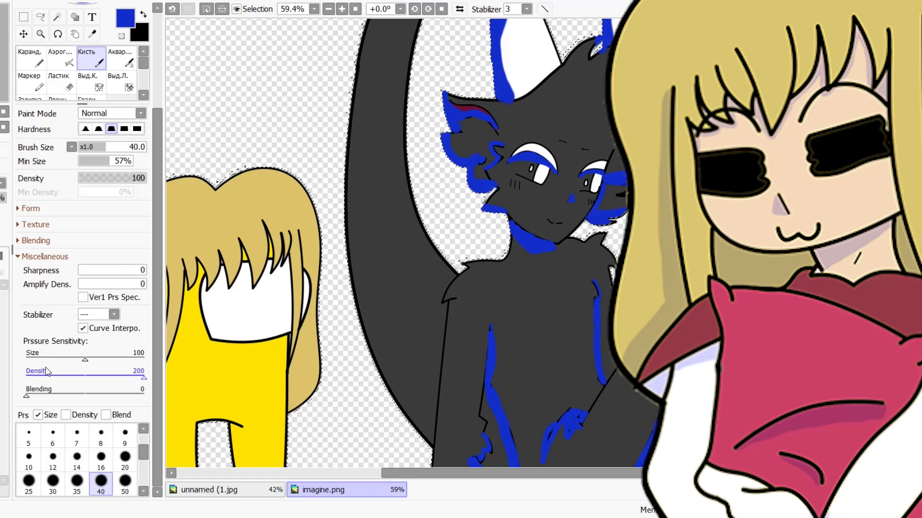
Step: Shade the black tail behind the shoulder and arm in blue, trying larger brushes such as sizes 70 and 500
scroll(77, 461, down, 2)
click(53, 456)
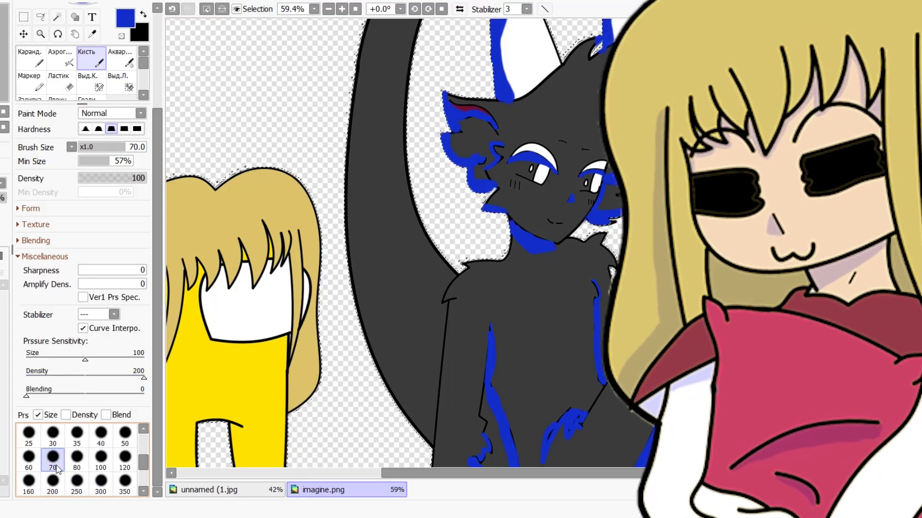
scroll(77, 460, down, 2)
click(76, 456)
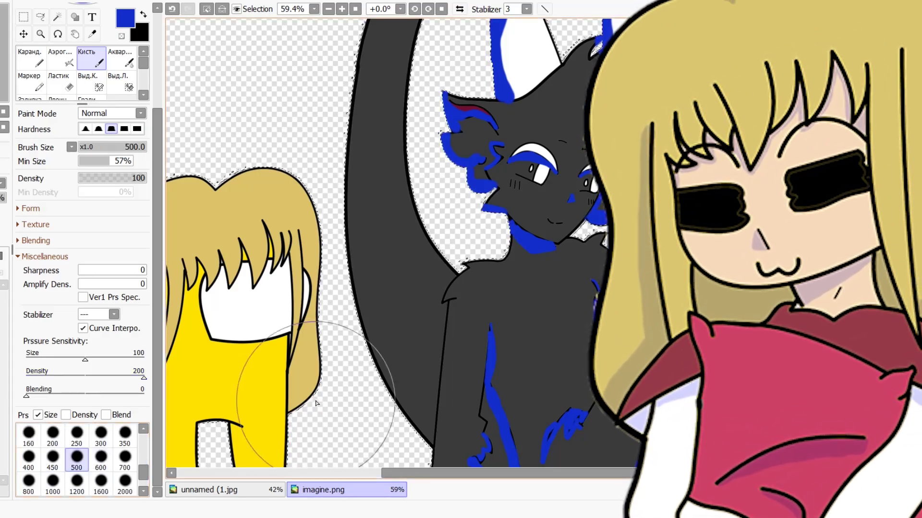
click(52, 435)
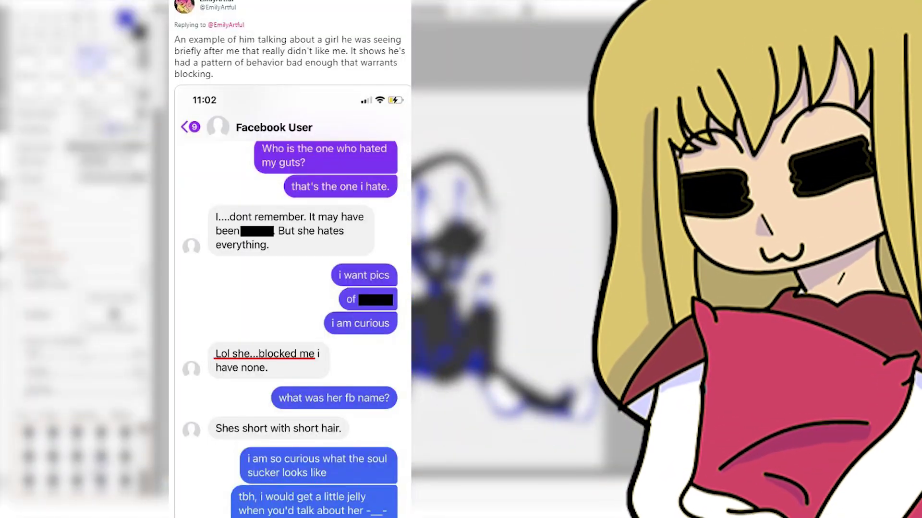
click(77, 434)
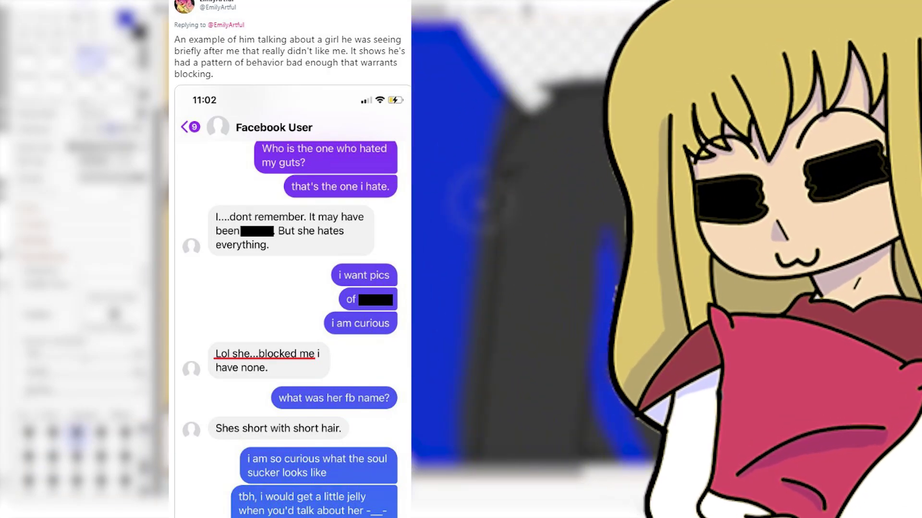
click(77, 457)
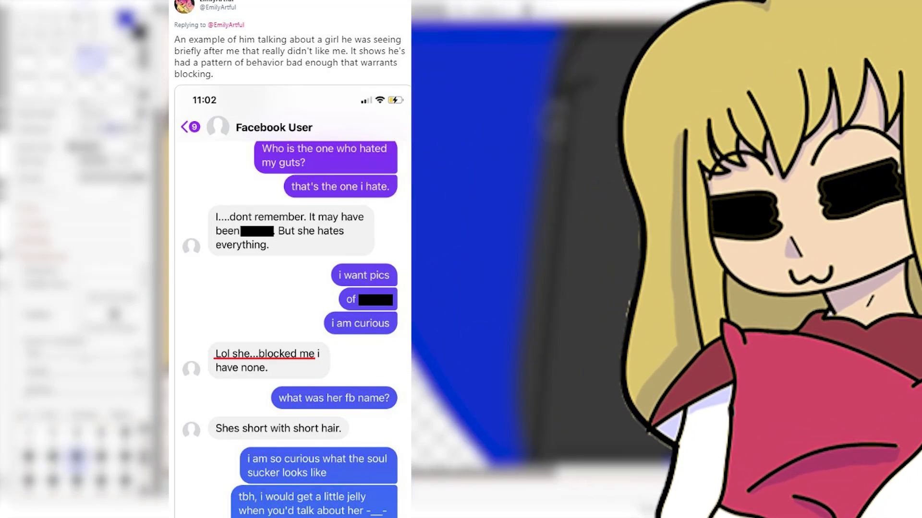